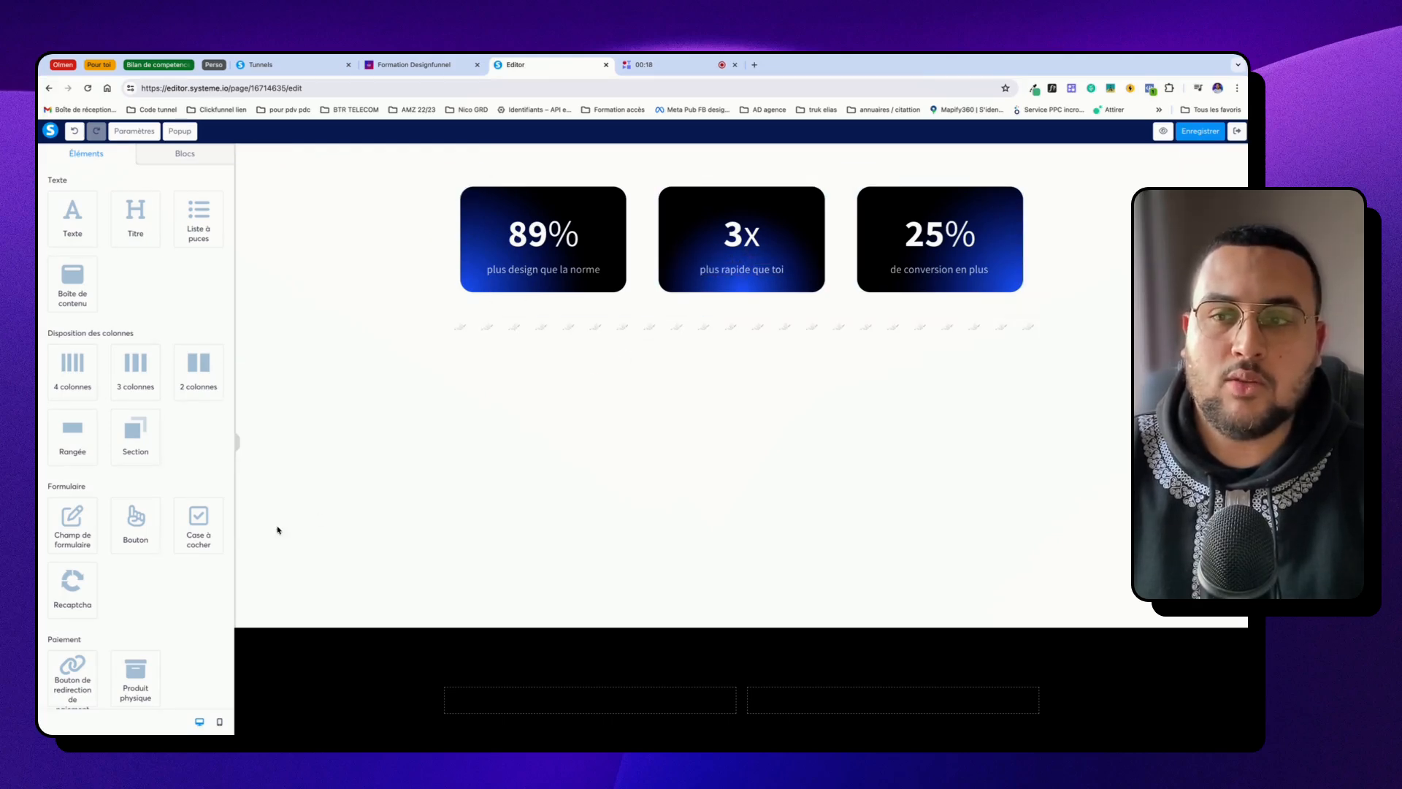
# Add a new section above the statistics cards and set its content width to Large.
pyautogui.moveTo(143, 430); pyautogui.dragTo(679, 157)
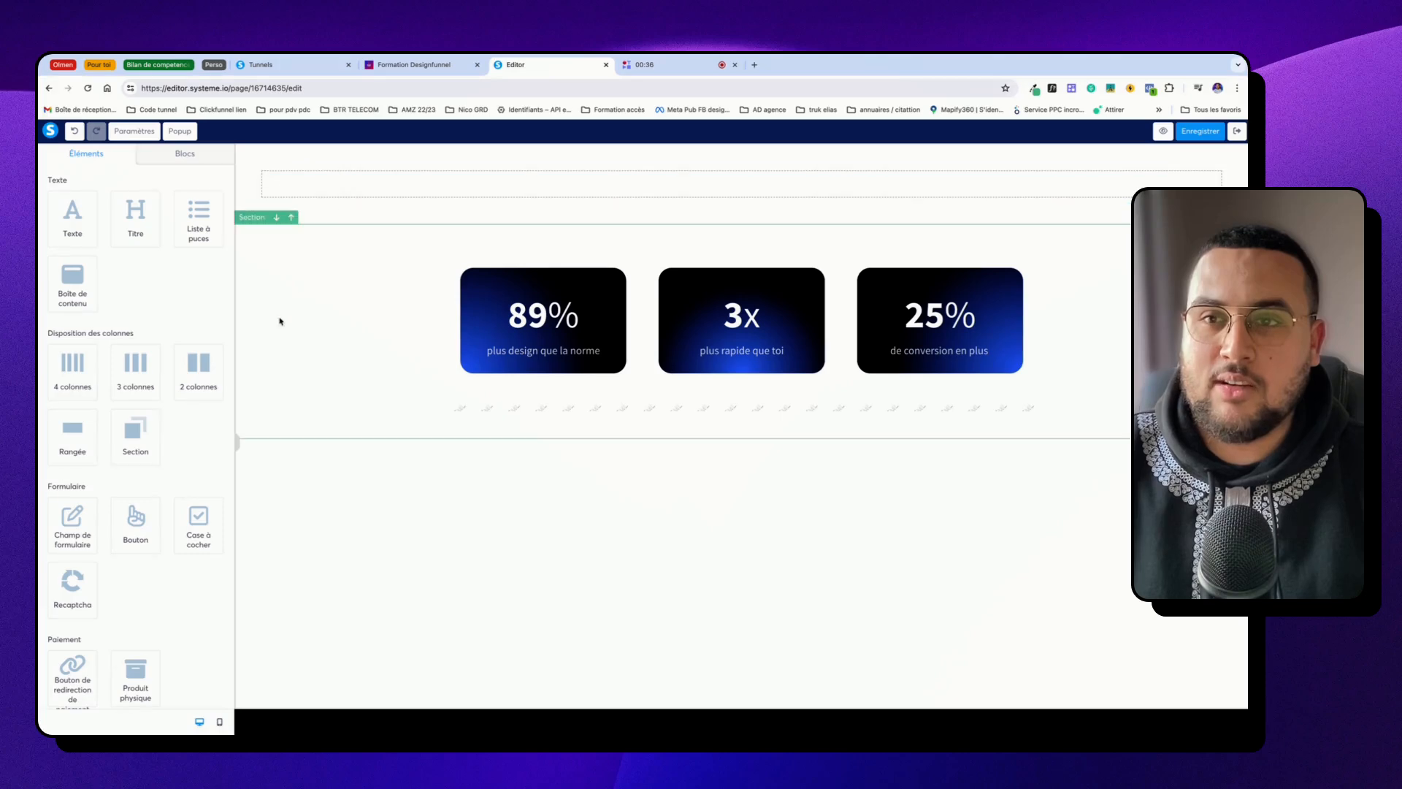
pyautogui.moveTo(135, 365); pyautogui.dragTo(169, 371)
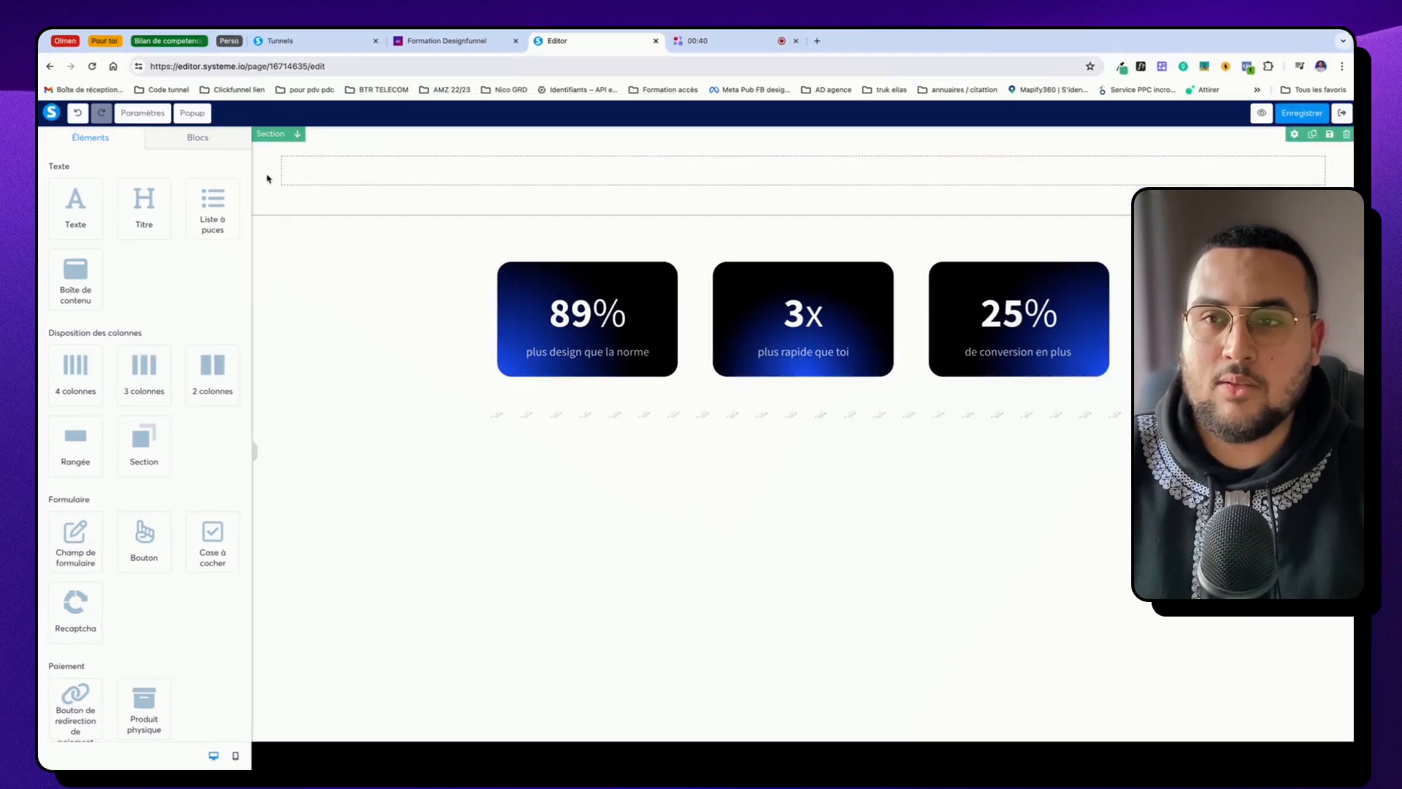
pyautogui.click(267, 178)
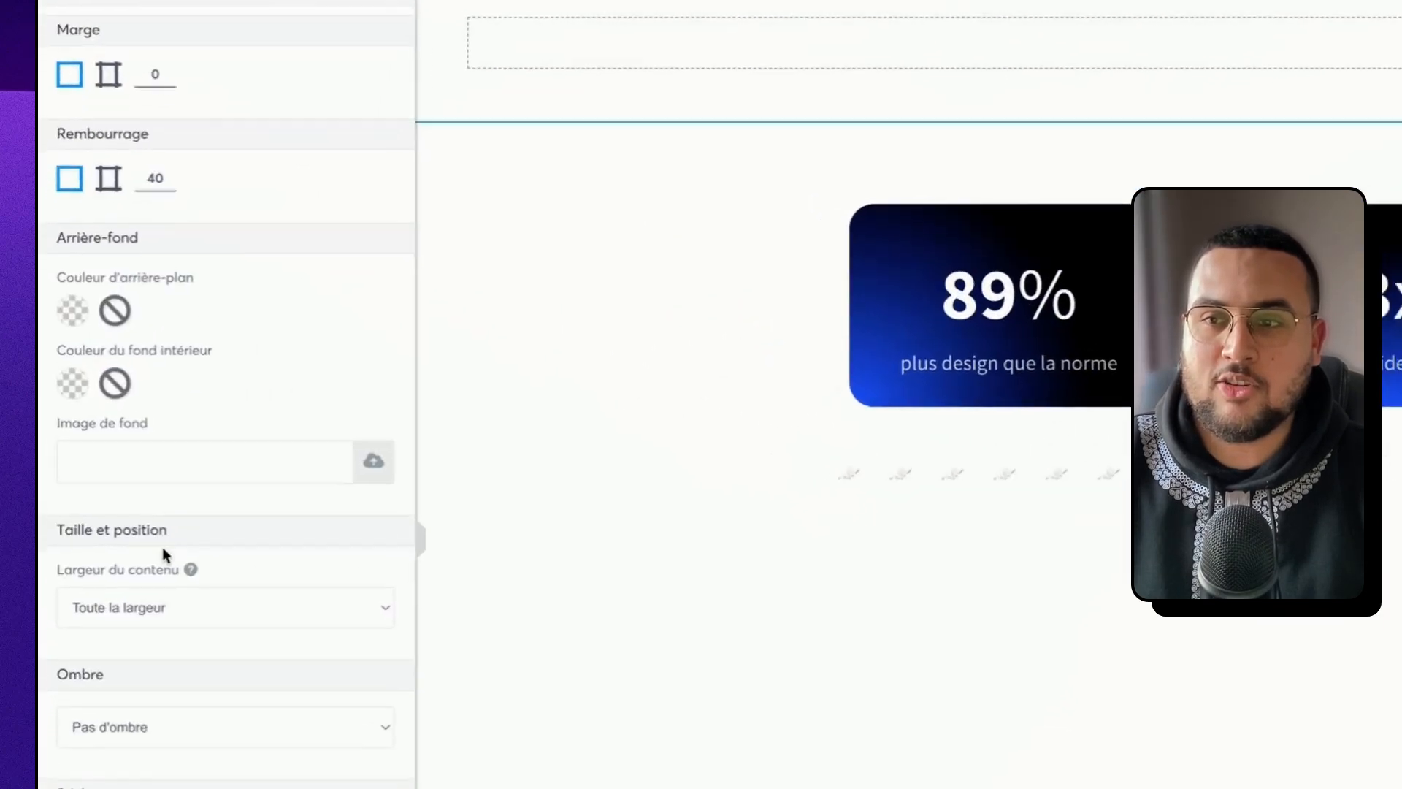
pyautogui.scroll(-3, 105, 450)
pyautogui.click(97, 368)
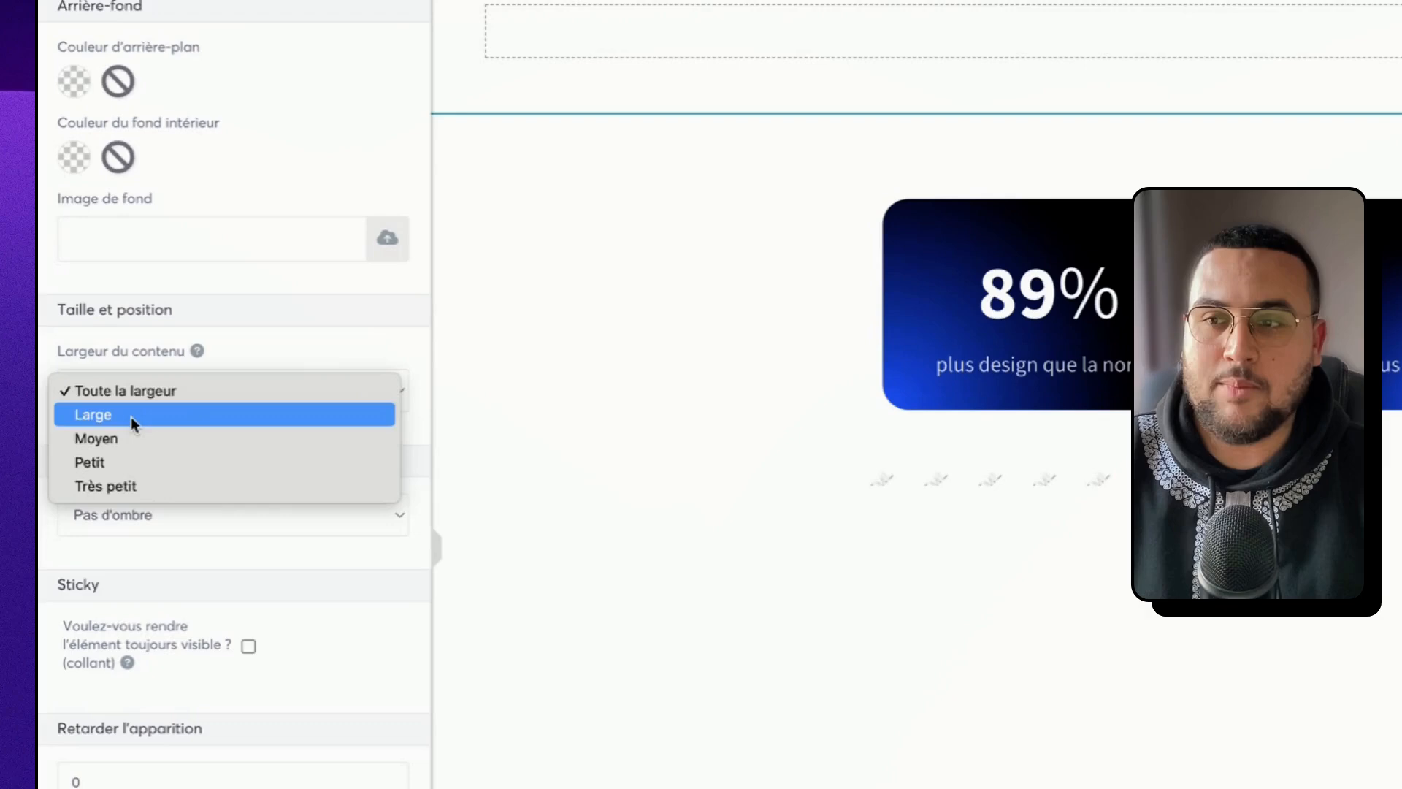
pyautogui.click(132, 419)
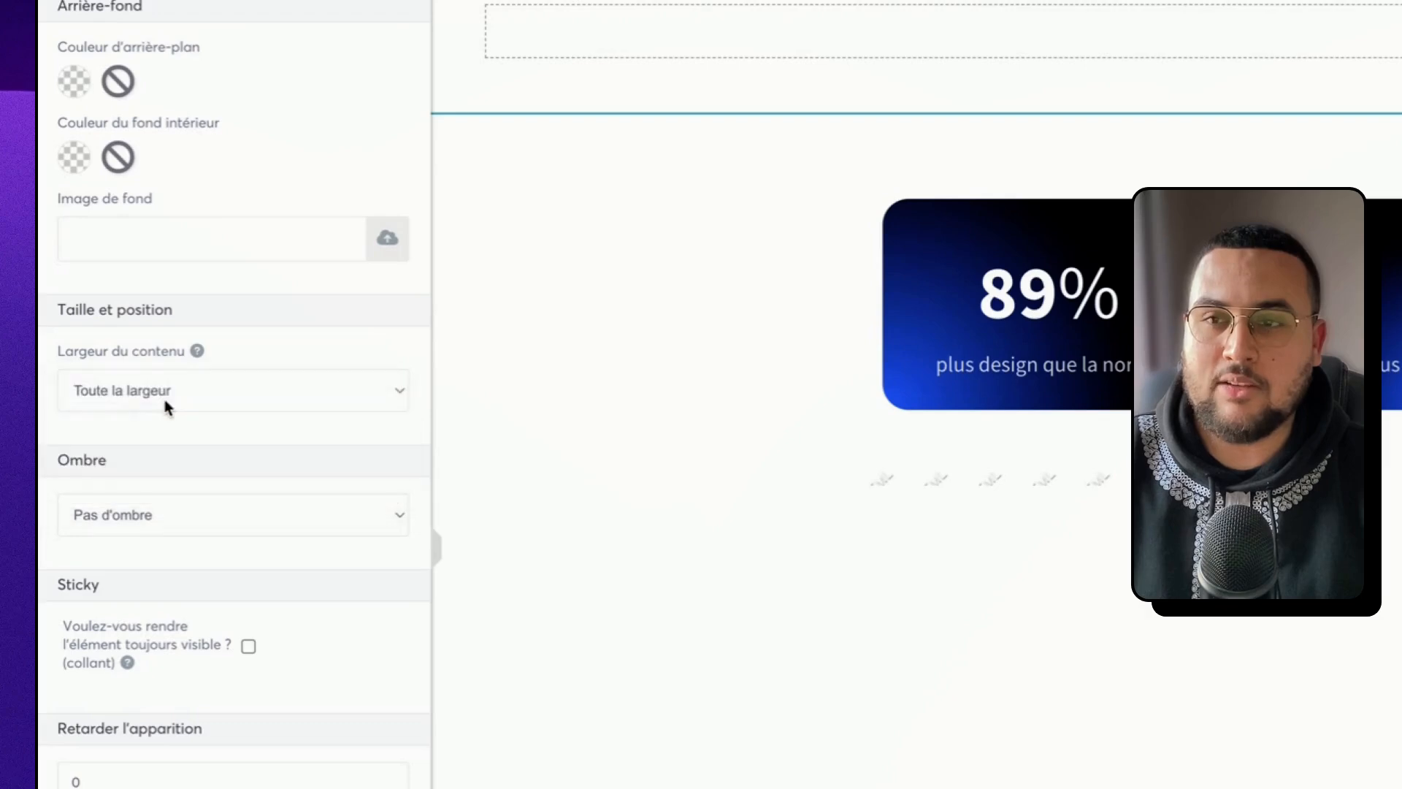
pyautogui.click(586, 218)
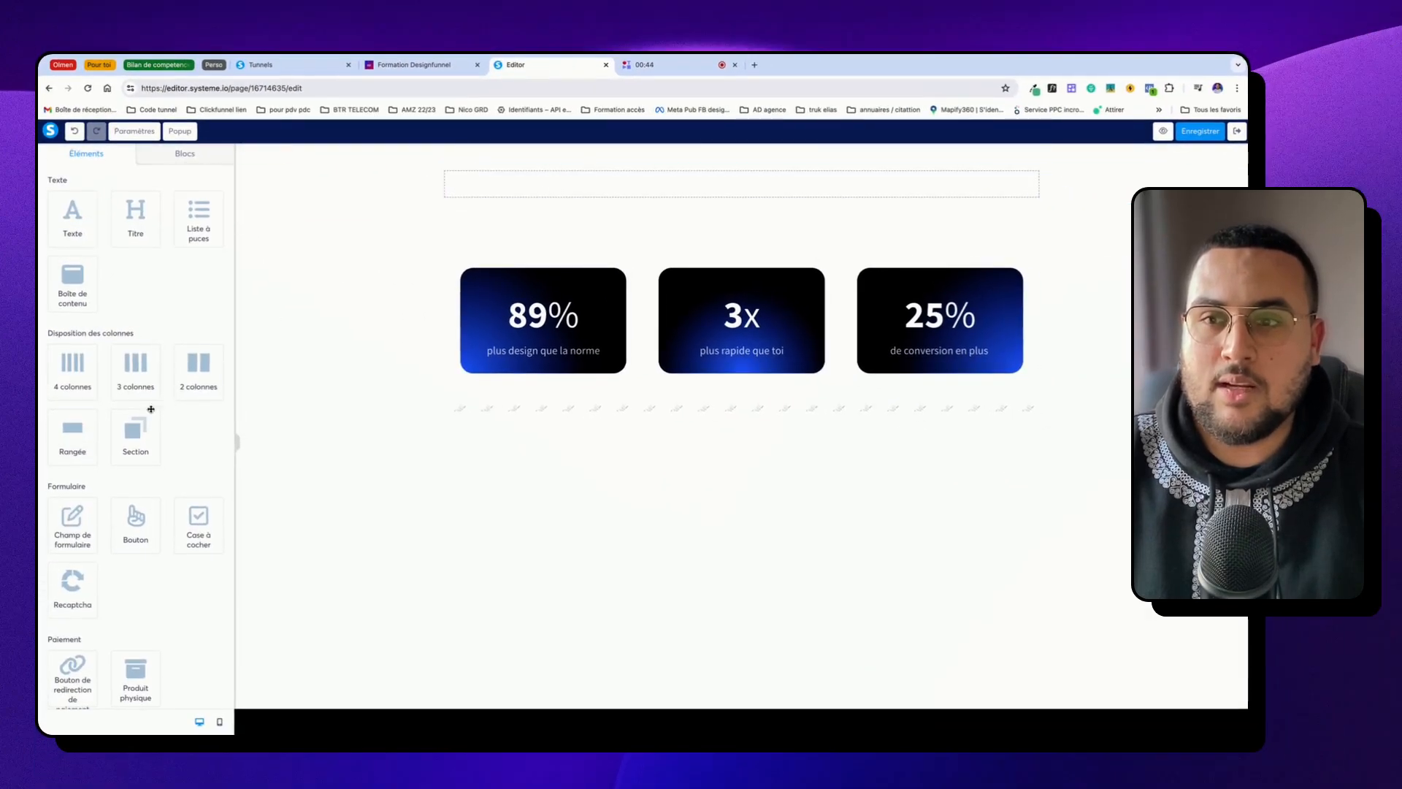
# Insert a three-column layout in the new section and nest a row inside its first column.
pyautogui.moveTo(131, 386); pyautogui.dragTo(620, 194)
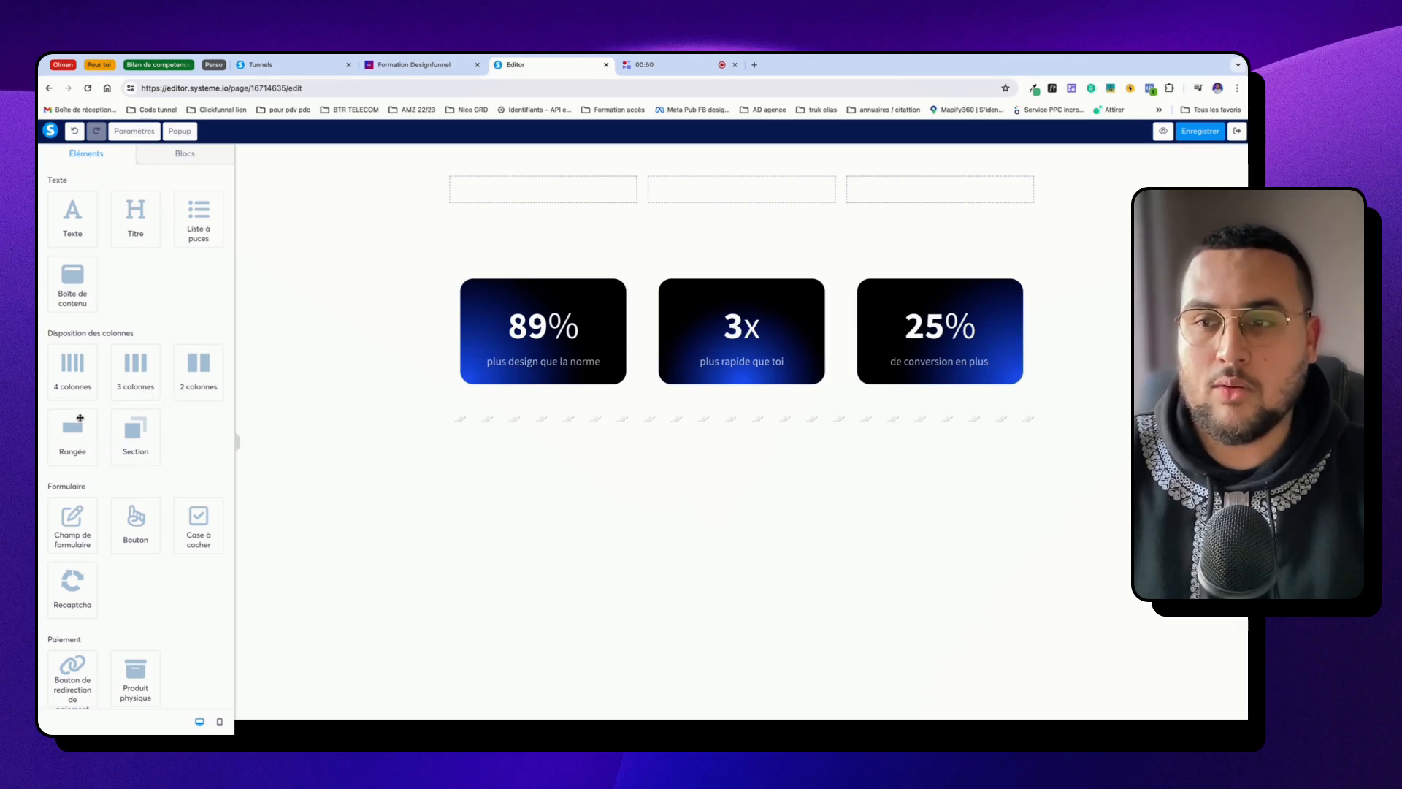
pyautogui.moveTo(80, 418); pyautogui.dragTo(669, 188)
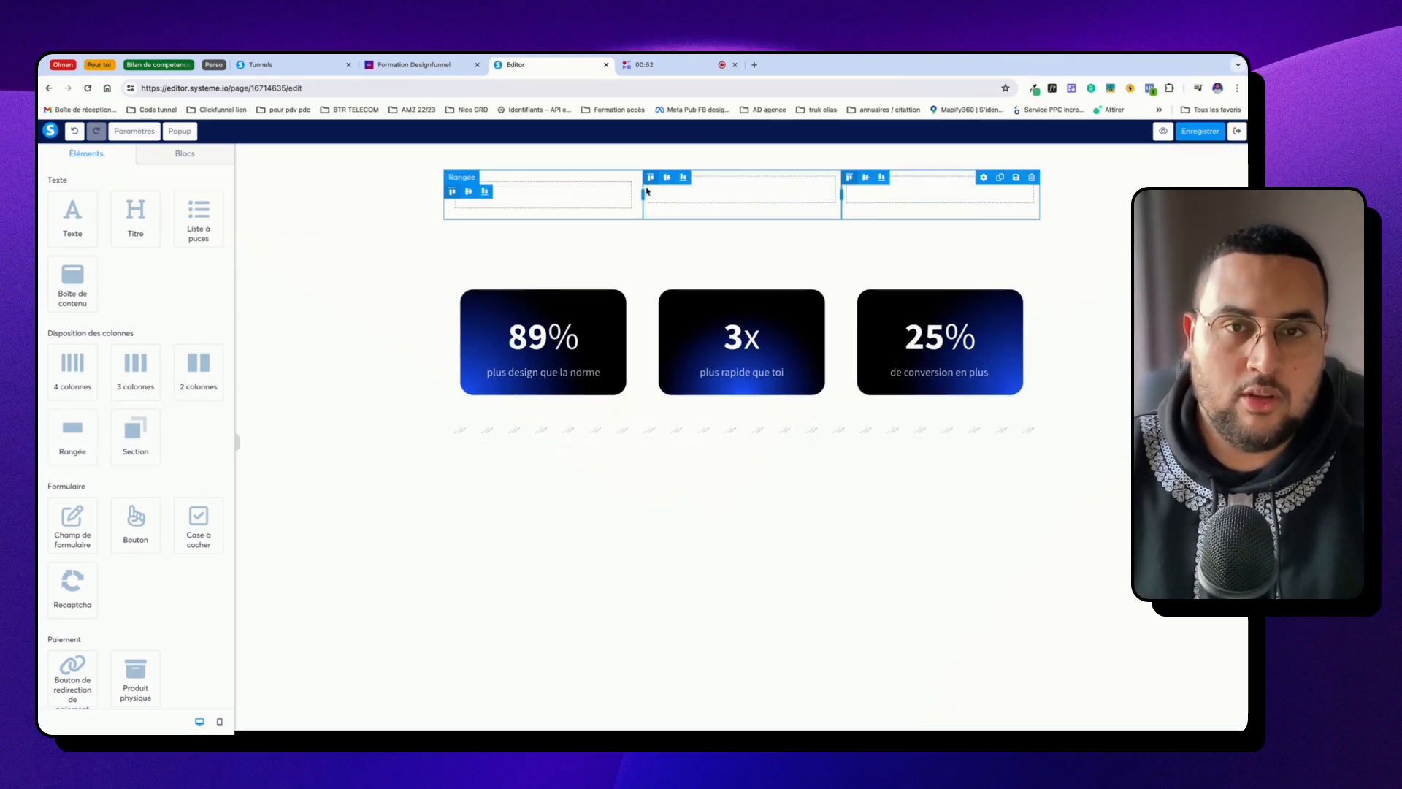
# Fill the background of the nested row in the first column with black (000000).
pyautogui.click(470, 248)
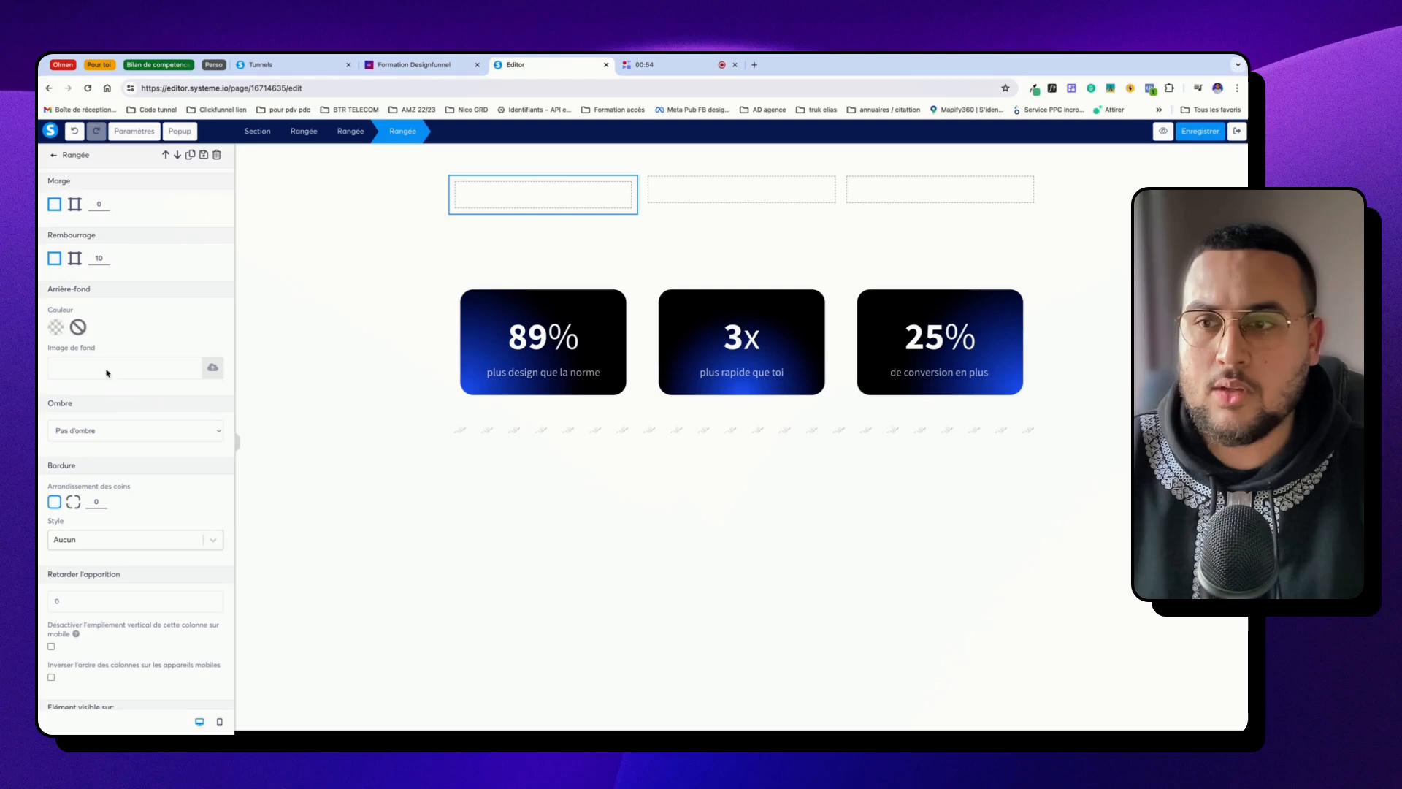
pyautogui.click(54, 328)
pyautogui.click(113, 419)
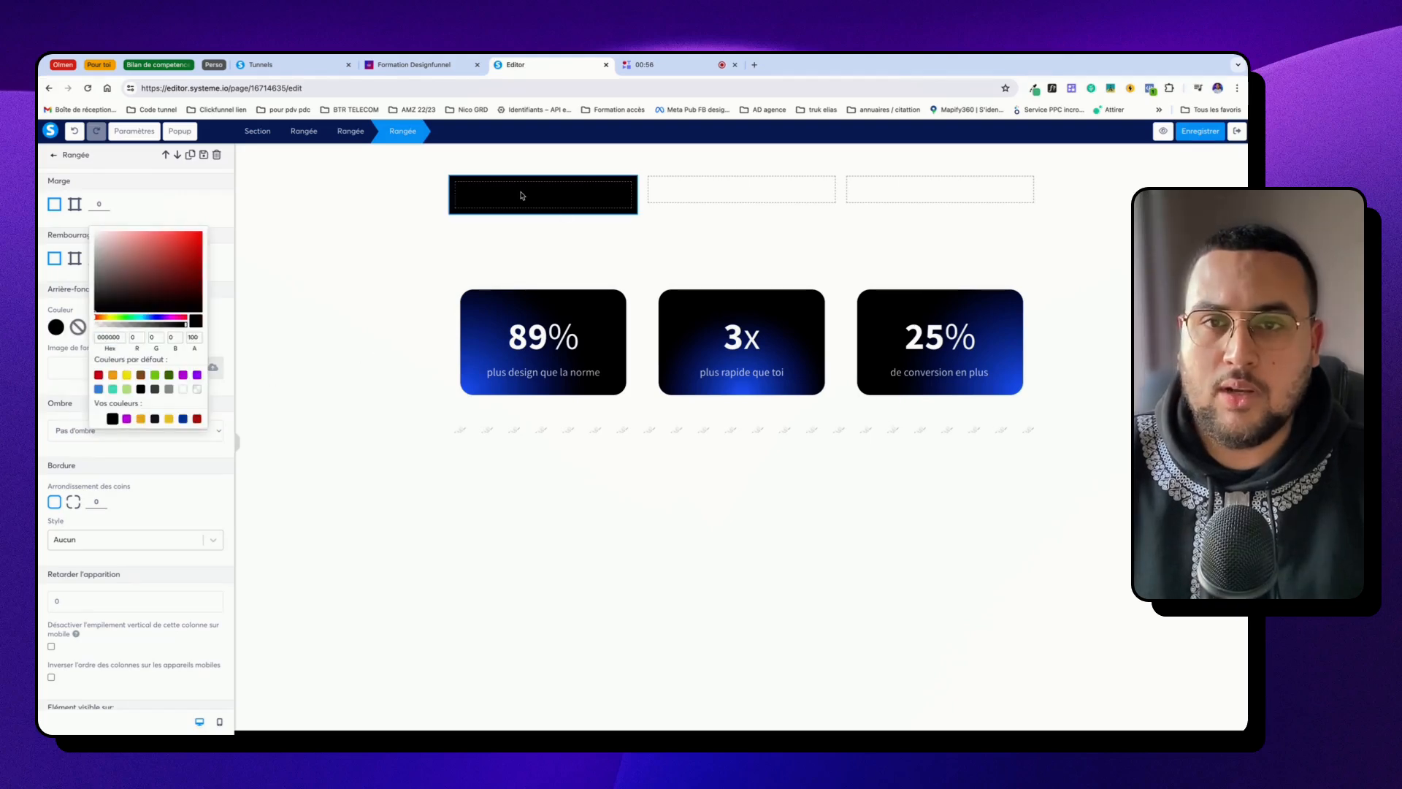
pyautogui.click(412, 223)
# Add a title and the text "On met ce qu'on veut" to the black row, setting the text in Google font Montserrat.
pyautogui.moveTo(135, 213); pyautogui.dragTo(545, 202)
pyautogui.moveTo(76, 213); pyautogui.dragTo(552, 213)
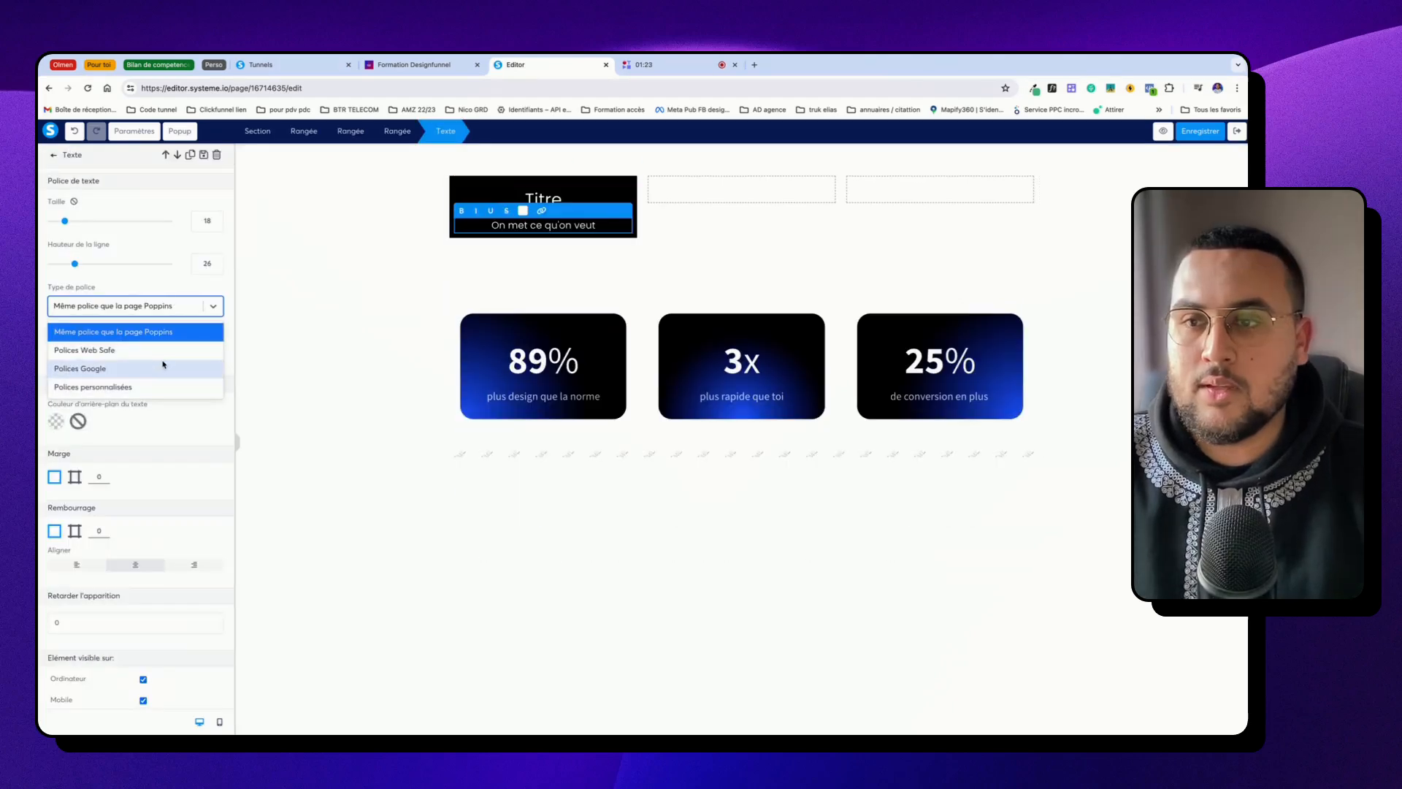
pyautogui.click(139, 367)
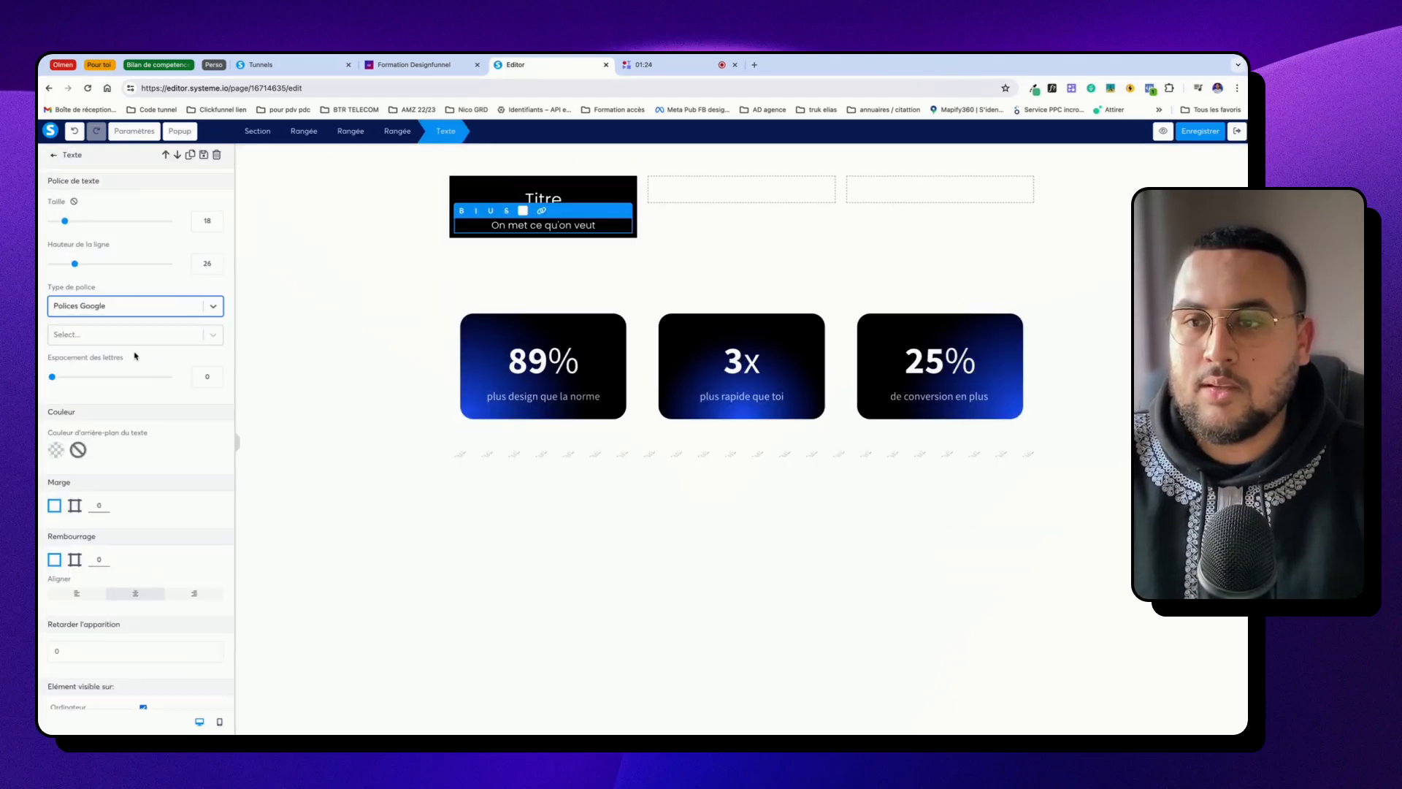
pyautogui.click(142, 339)
pyautogui.click(141, 388)
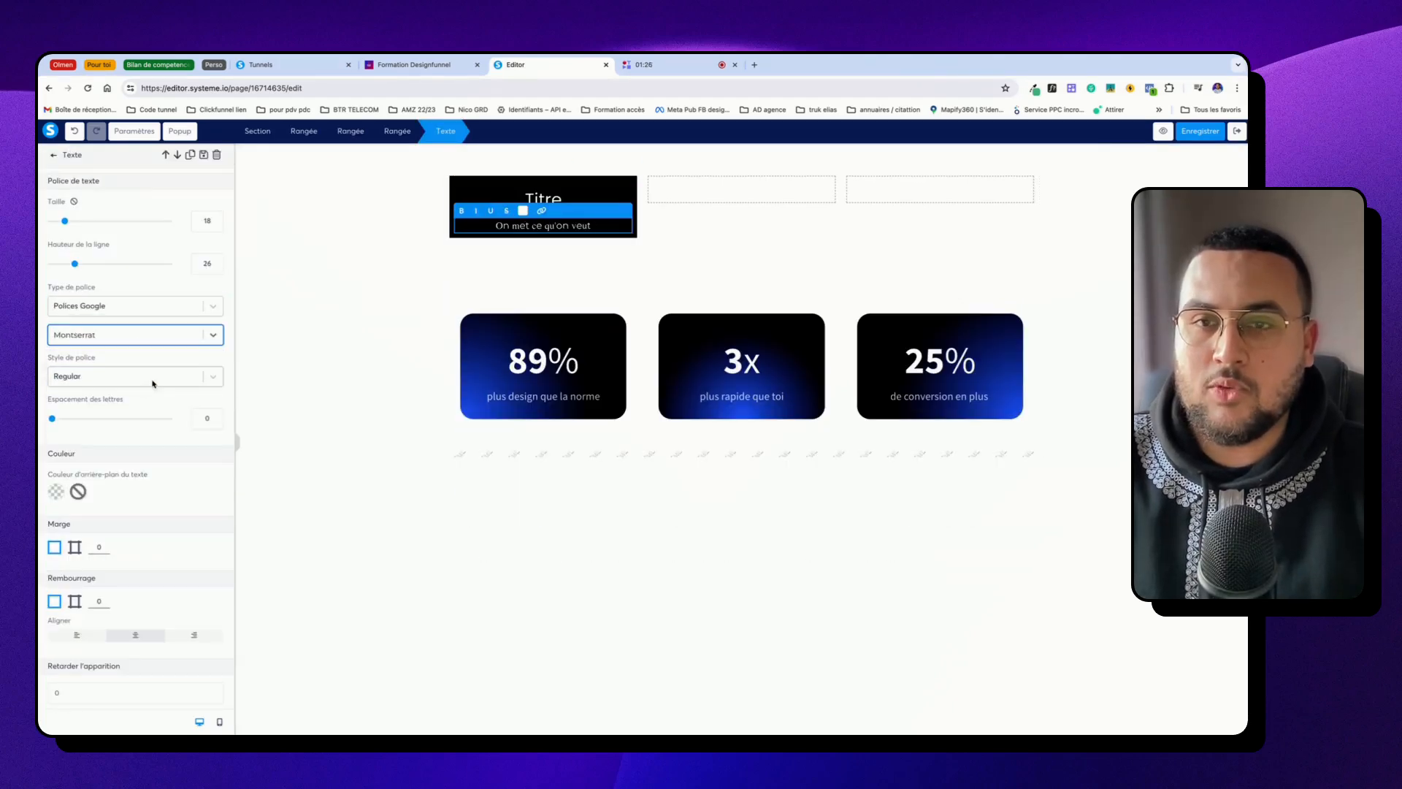
# Set the title's font size to 70 and its line height to 80.
pyautogui.click(502, 194)
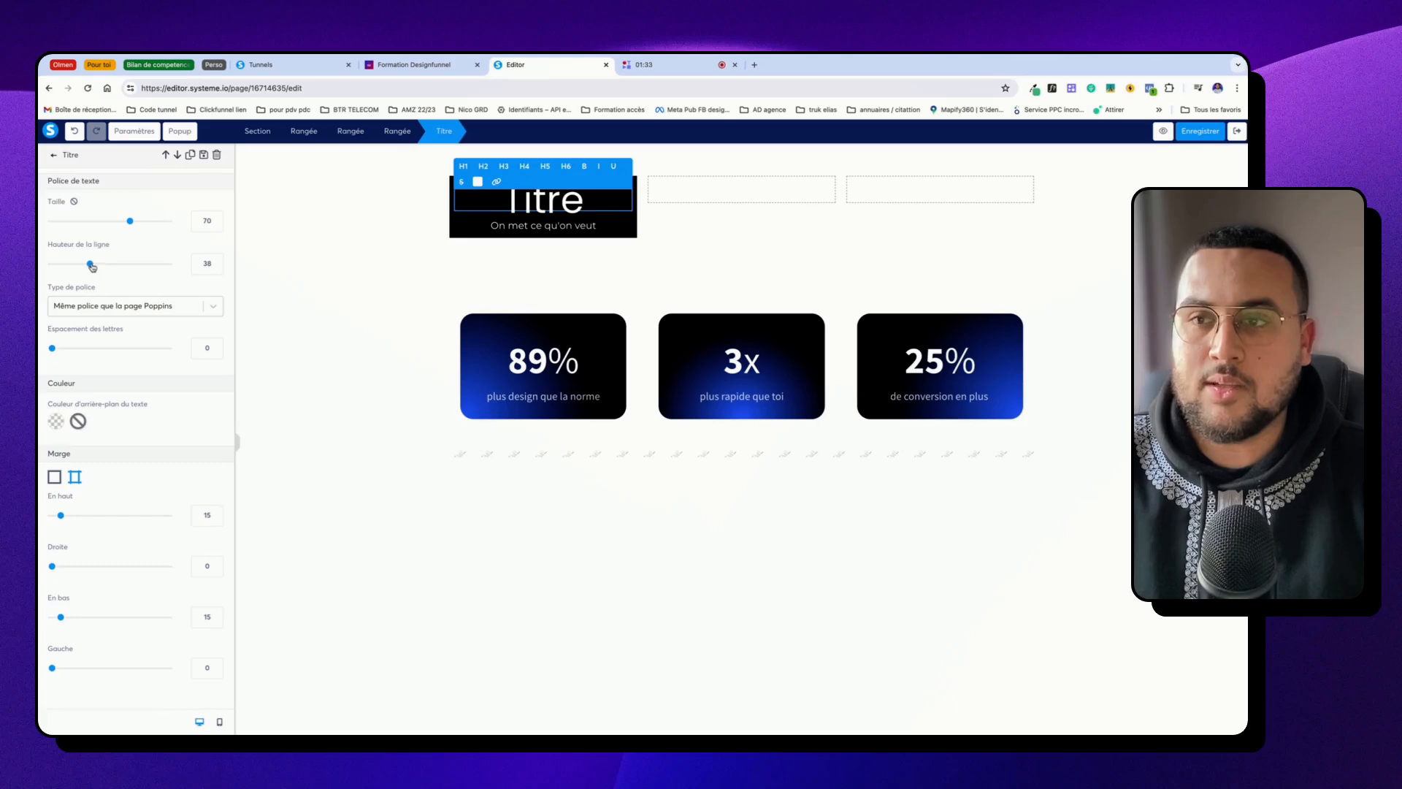
pyautogui.moveTo(90, 264); pyautogui.dragTo(143, 267)
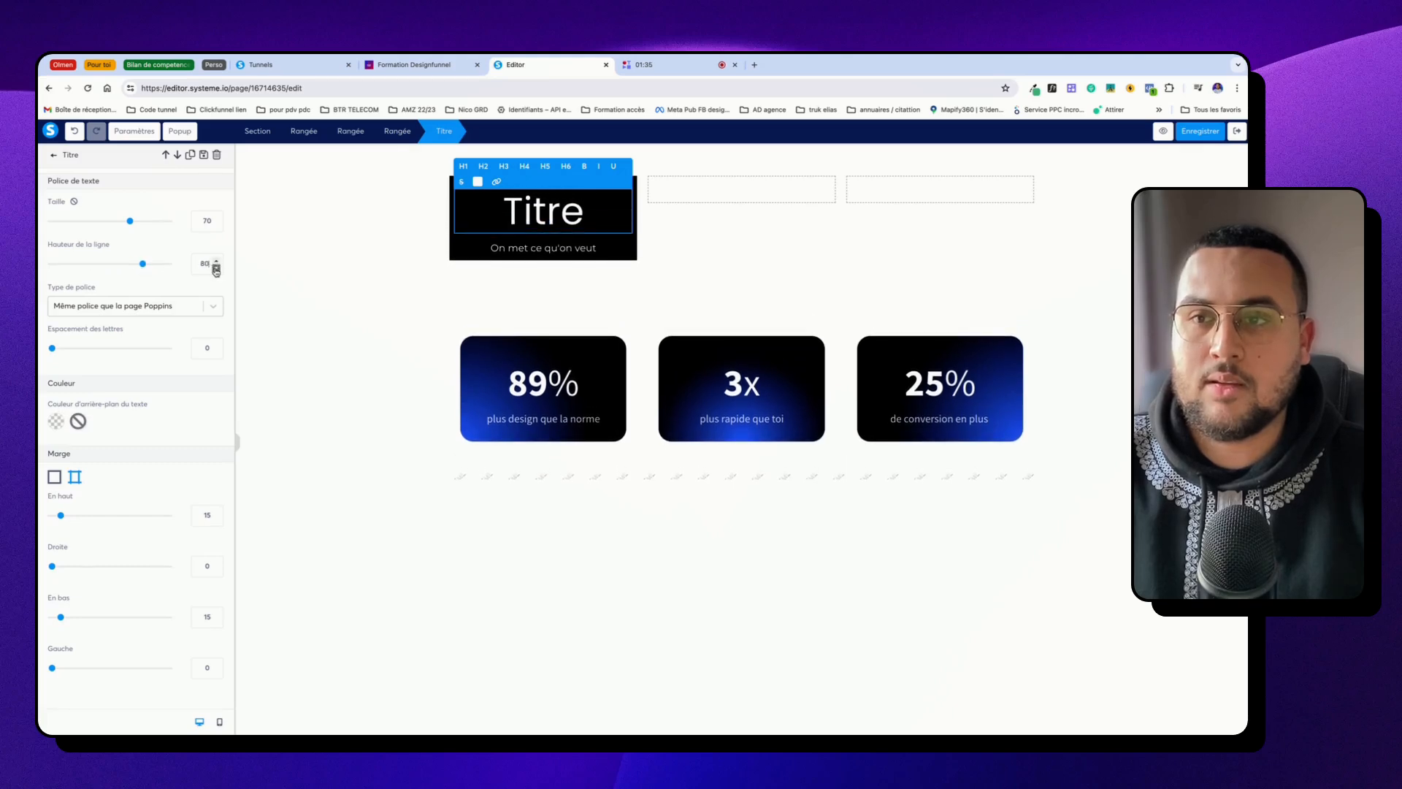
pyautogui.click(179, 307)
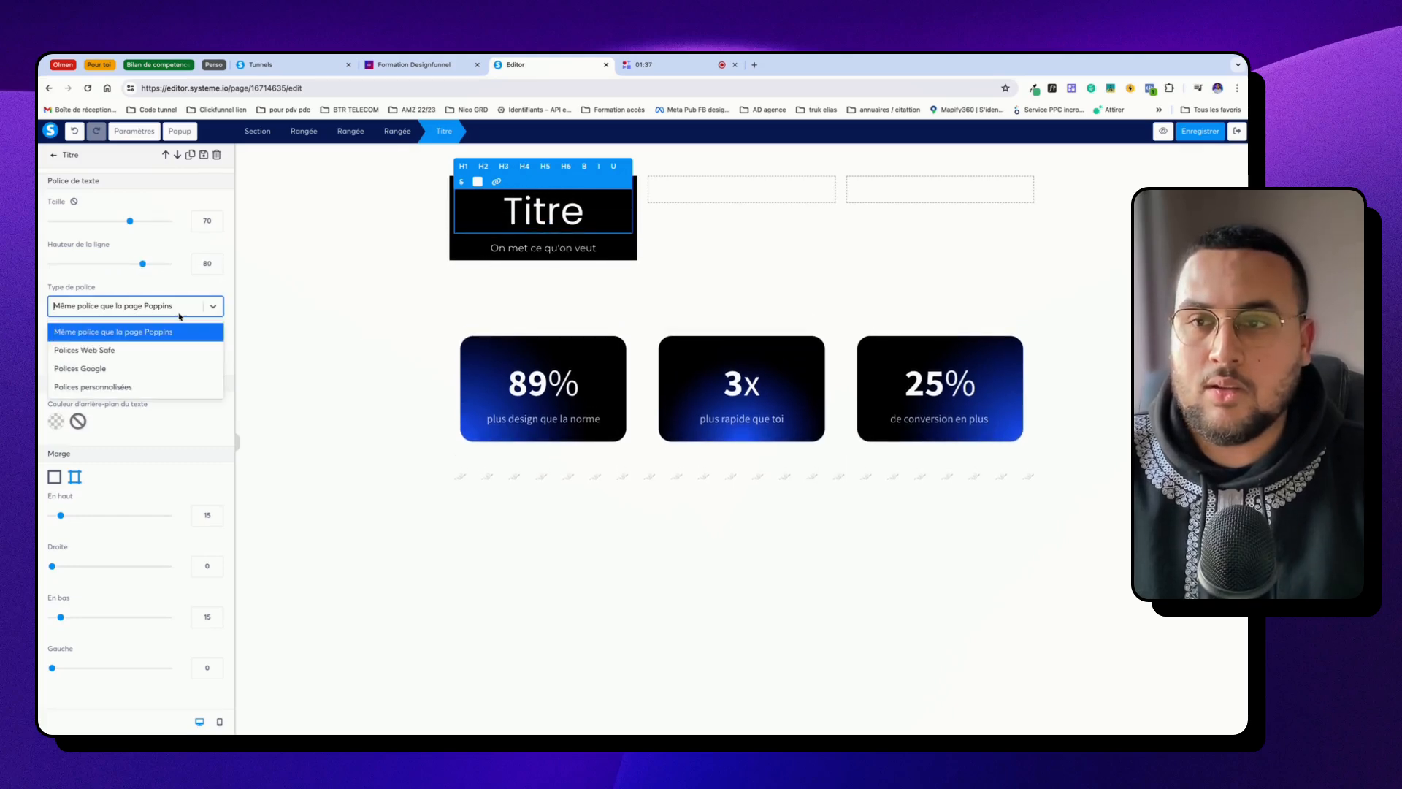
# Replace the title with "47%", with only the number in bold, and save the page.
pyautogui.click(547, 212)
pyautogui.doubleClick(547, 212)
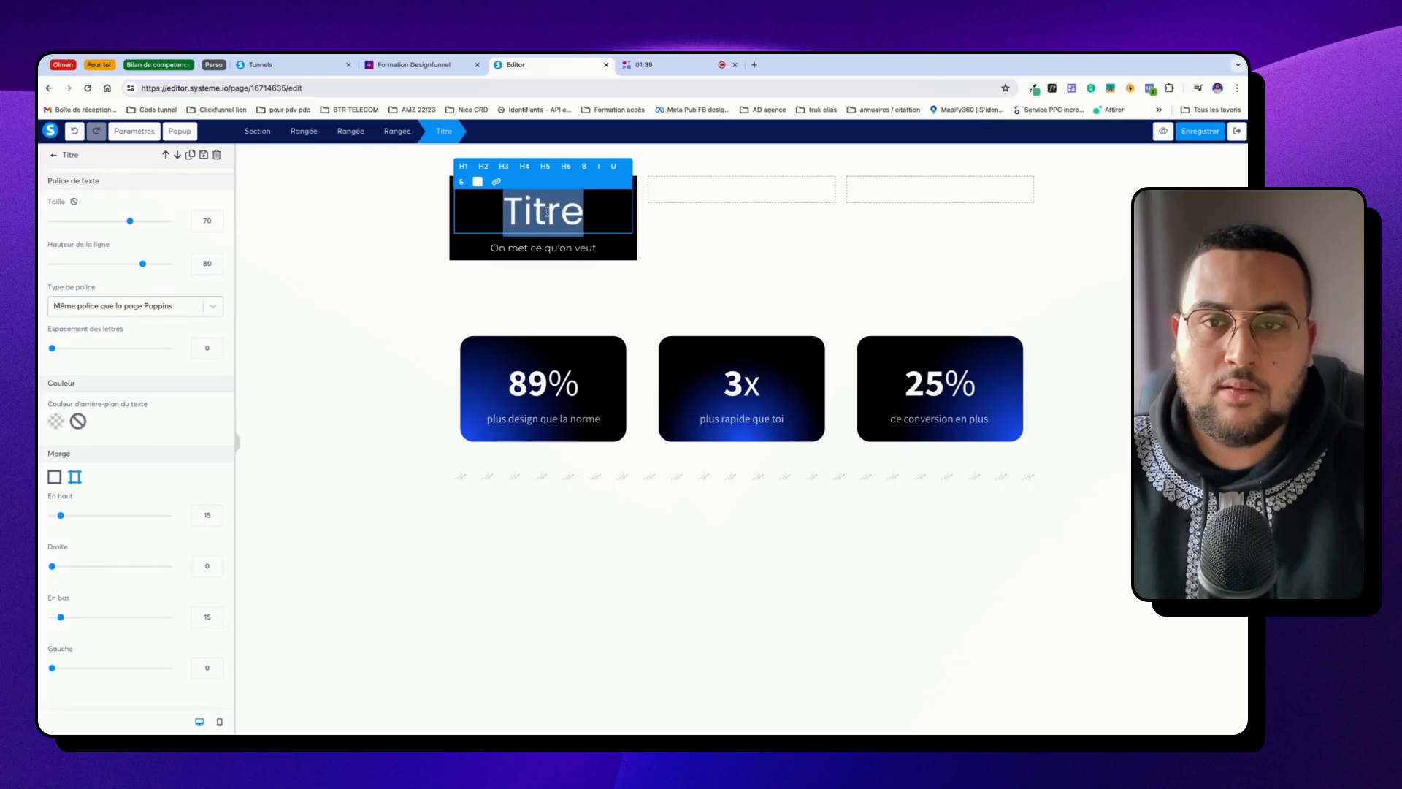
pyautogui.write('47')
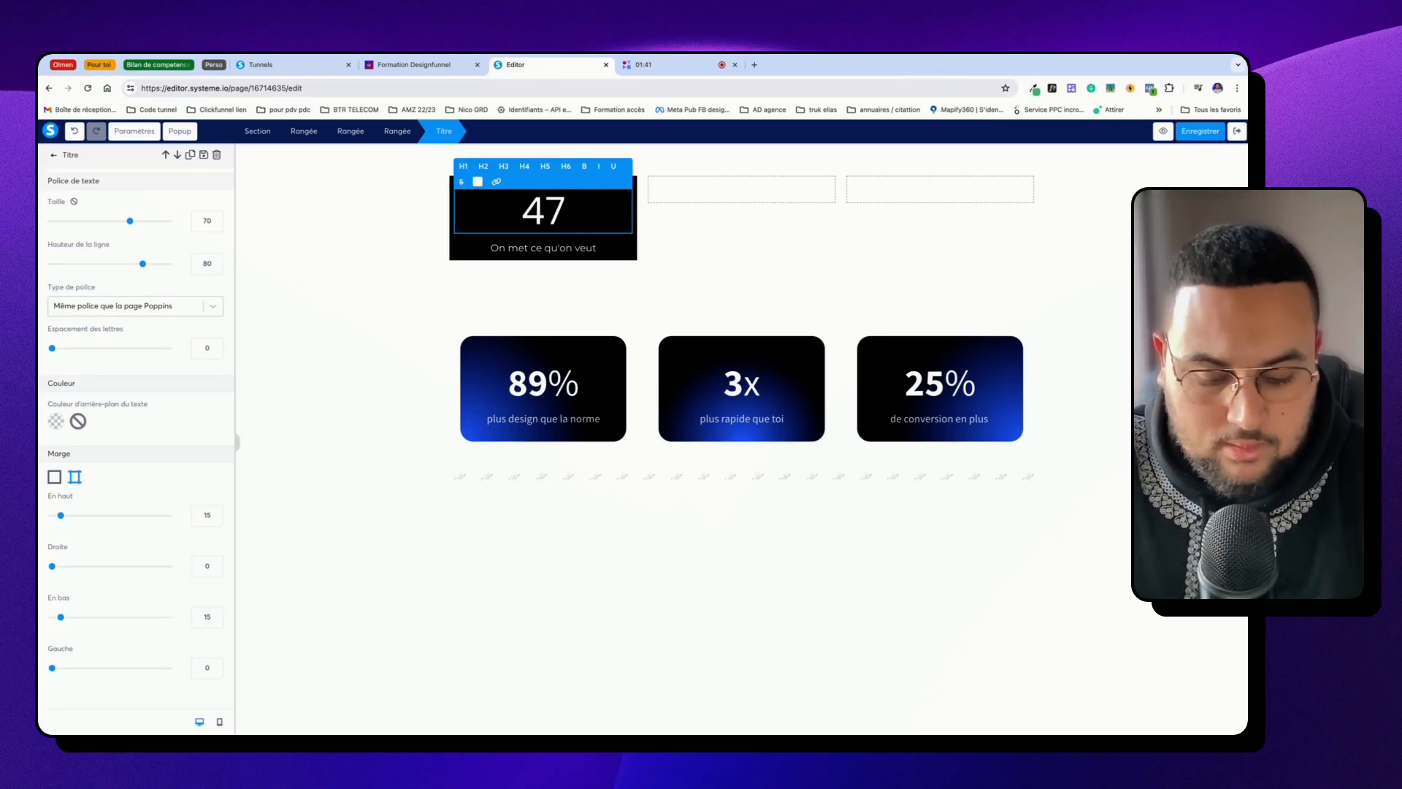
pyautogui.moveTo(556, 202); pyautogui.dragTo(511, 204)
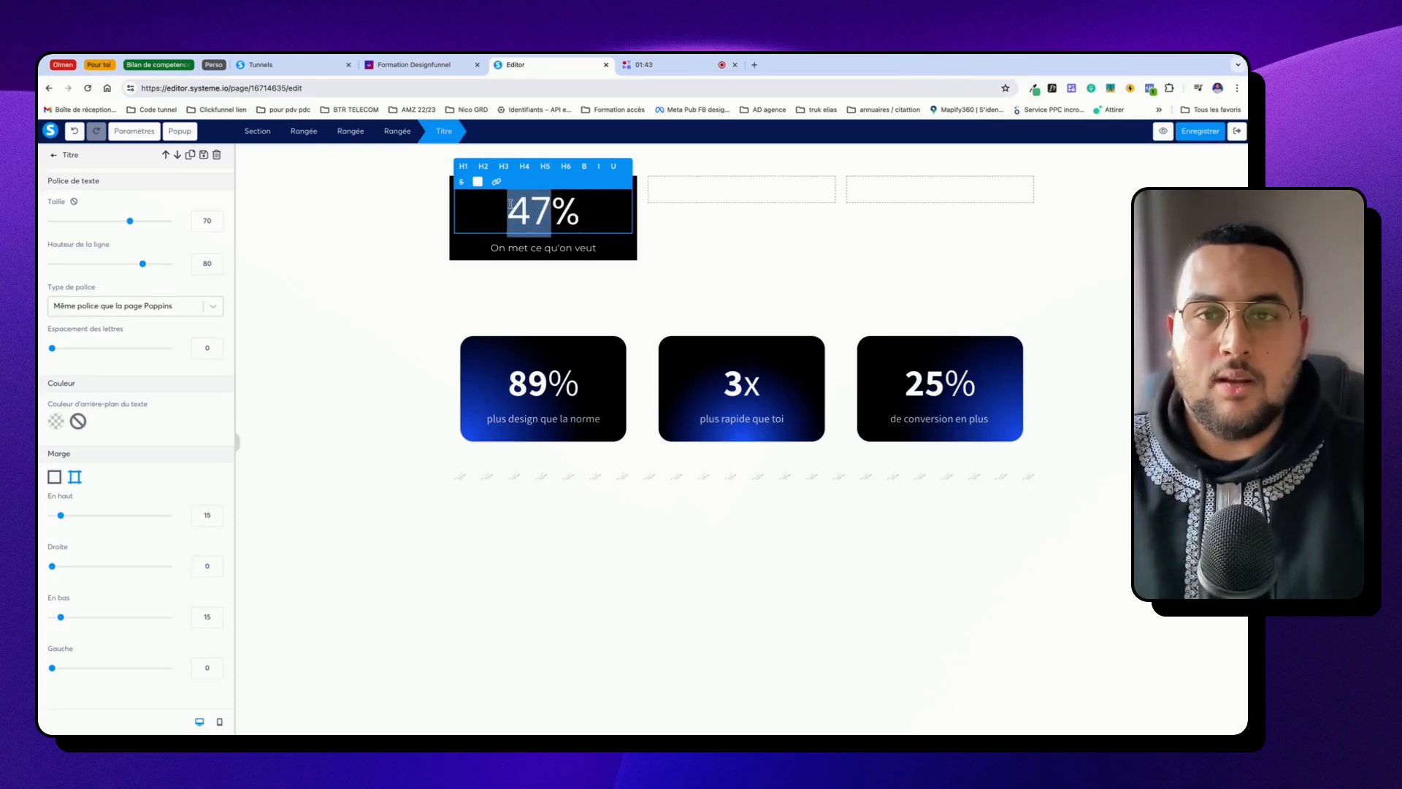
pyautogui.click(577, 209)
pyautogui.click(1203, 135)
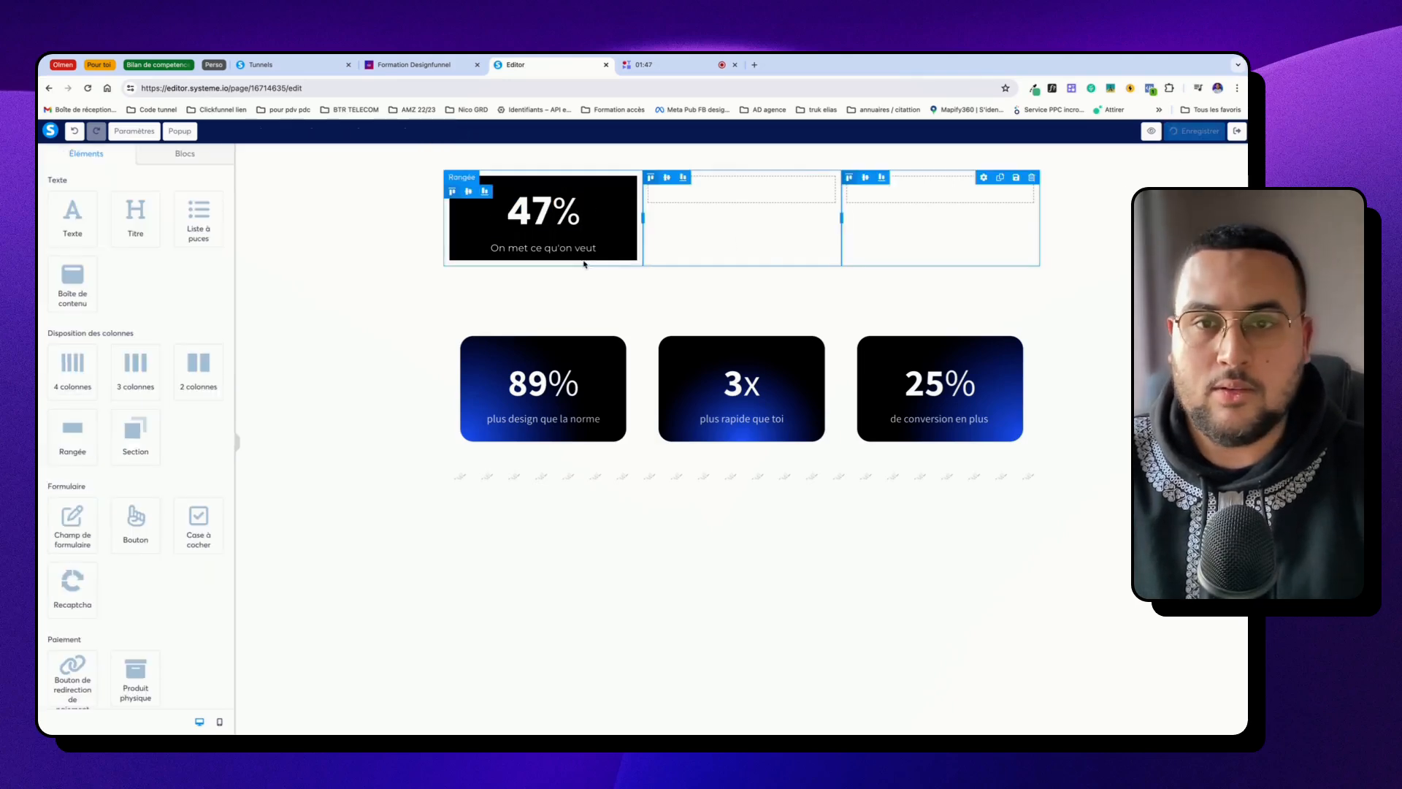
# Set the black row's margin to 20 and its padding to 30, and save the page.
pyautogui.click(635, 258)
pyautogui.click(512, 165)
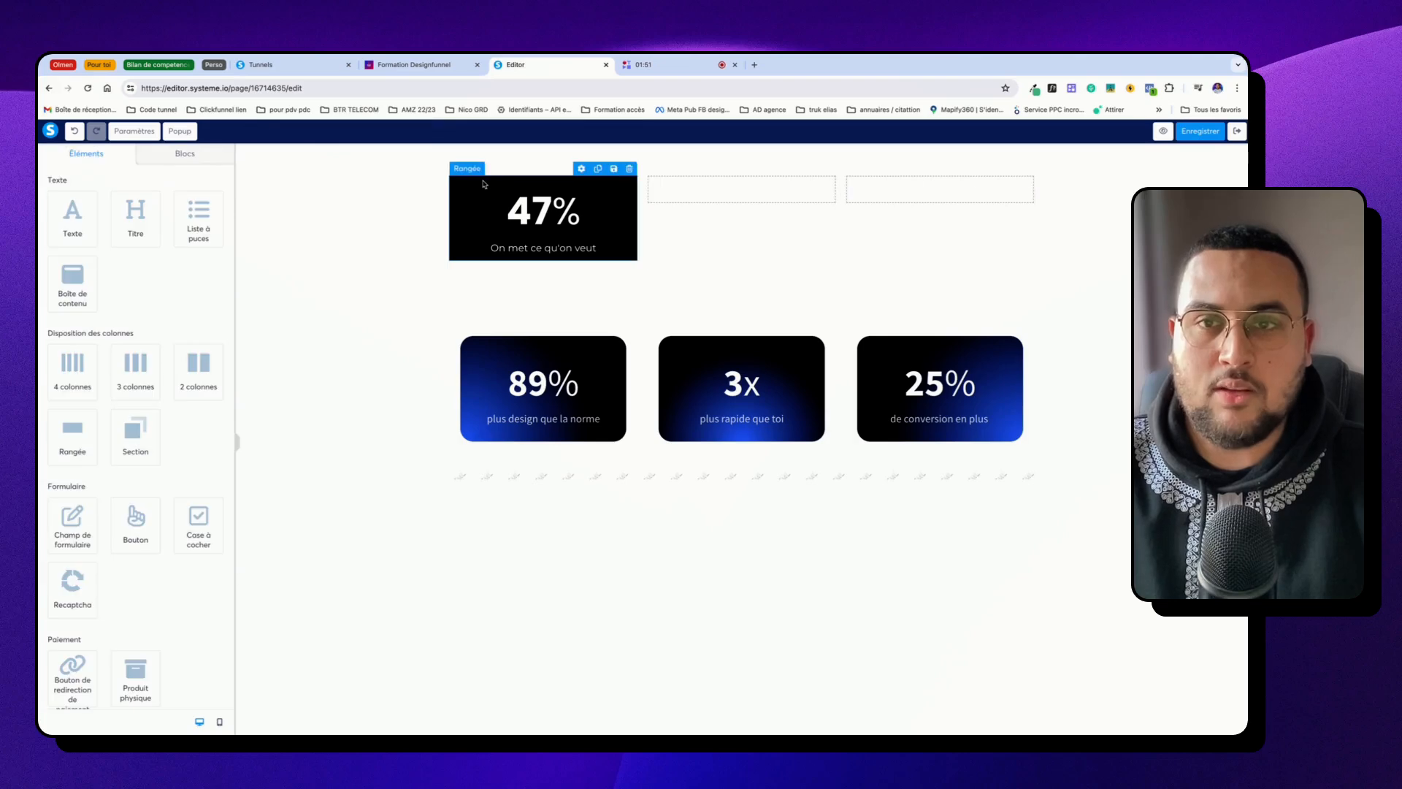
pyautogui.click(483, 184)
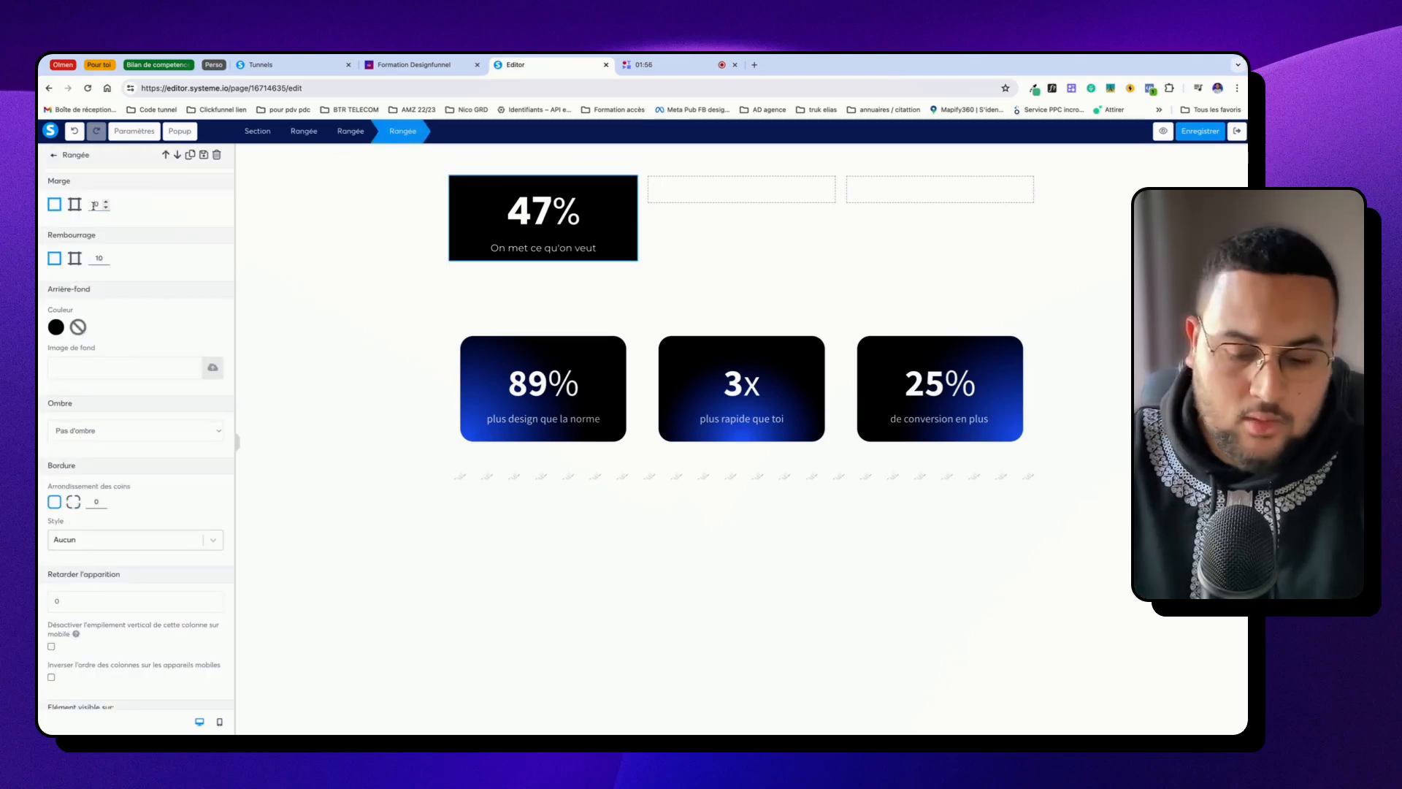
pyautogui.write('20')
pyautogui.doubleClick(98, 259)
pyautogui.write('30')
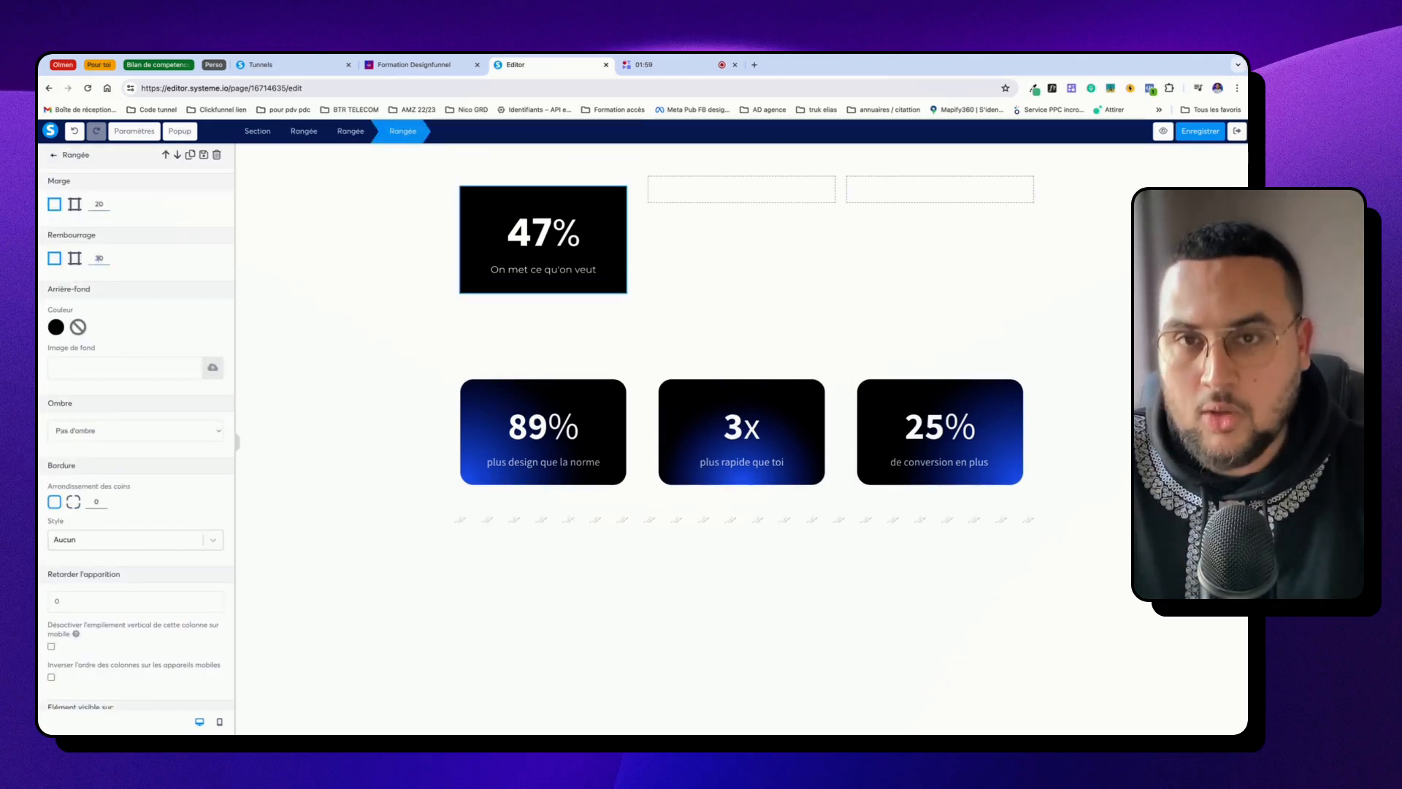
pyautogui.click(1206, 133)
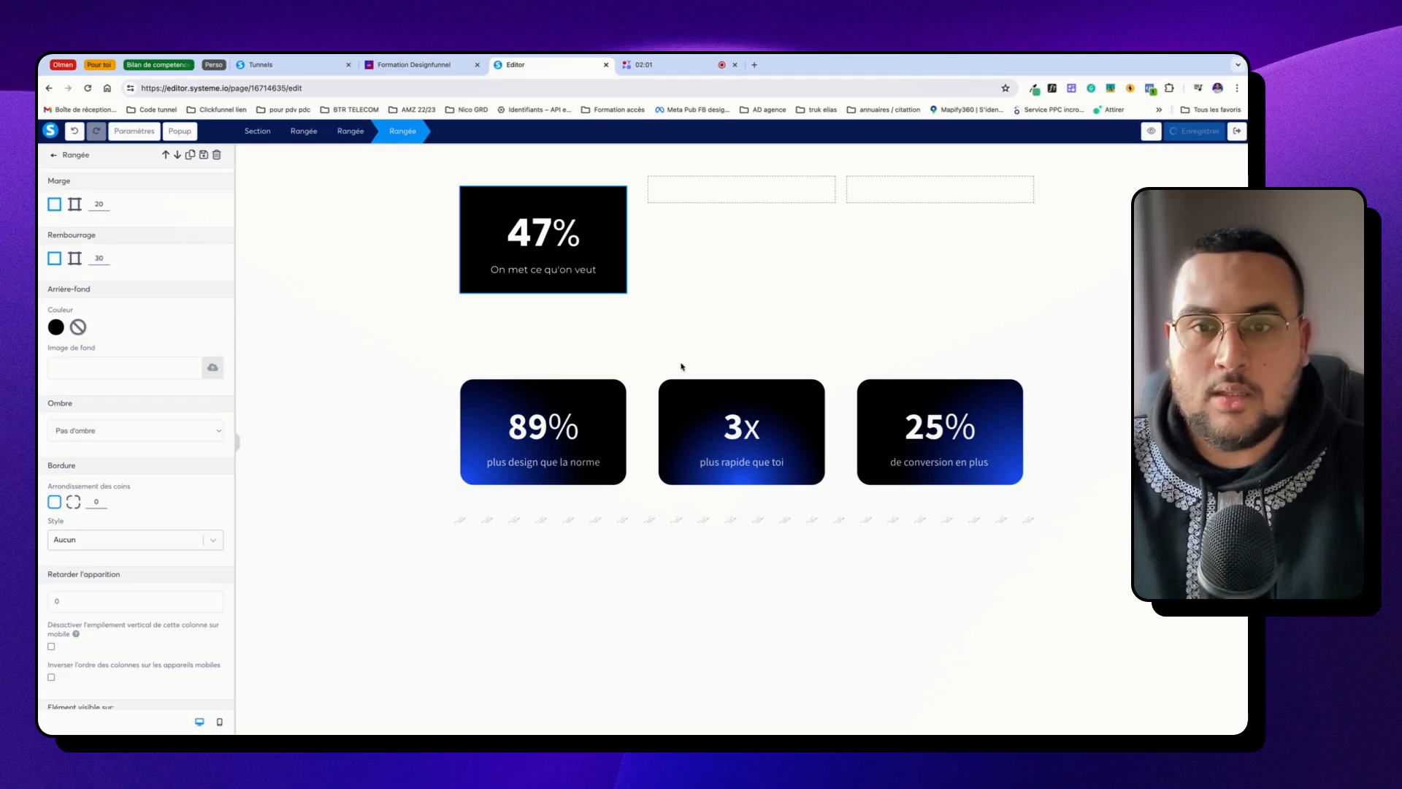
# Add an HTML code element beneath the three-column layout holding the 47% card.
pyautogui.click(658, 370)
pyautogui.scroll(-1, 570, 501)
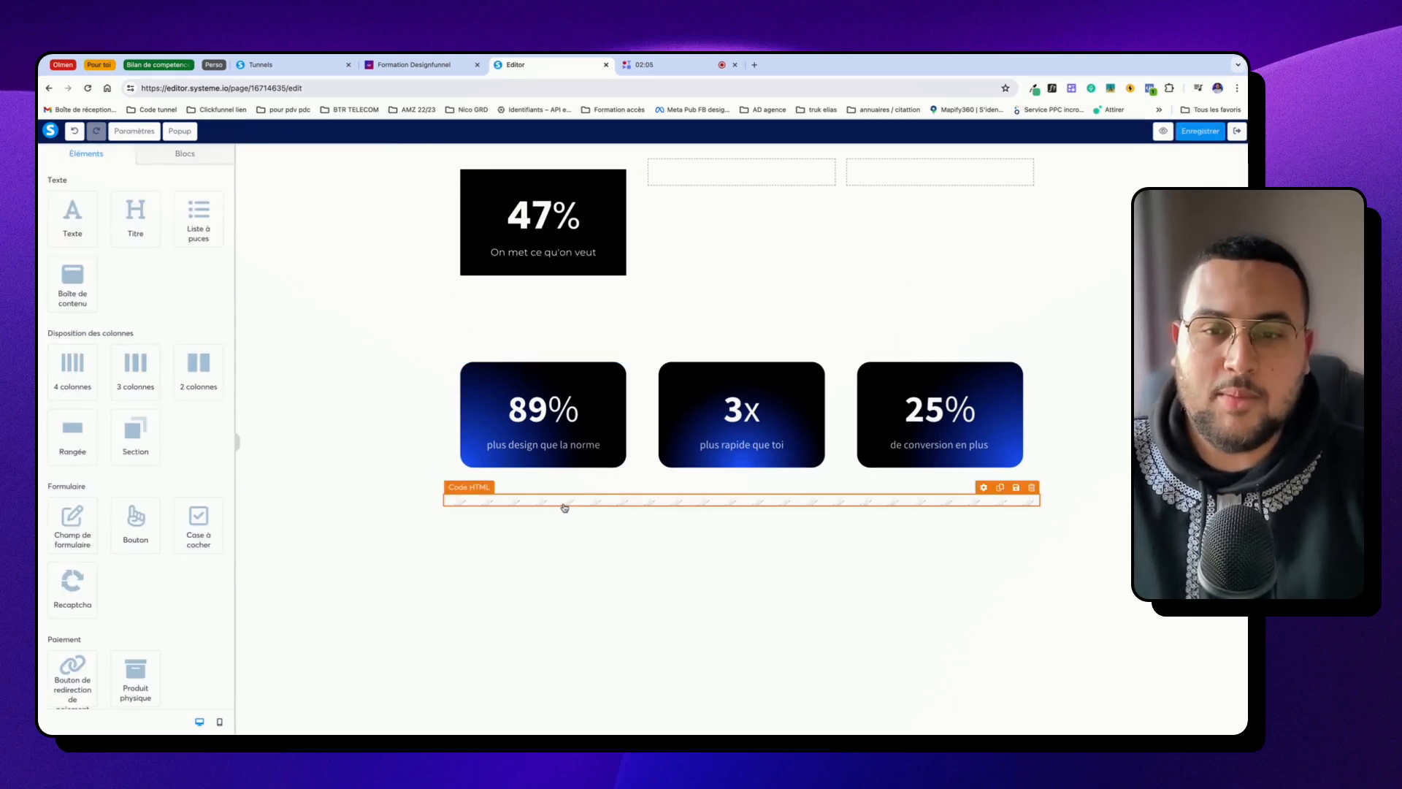
pyautogui.scroll(-6, 109, 375)
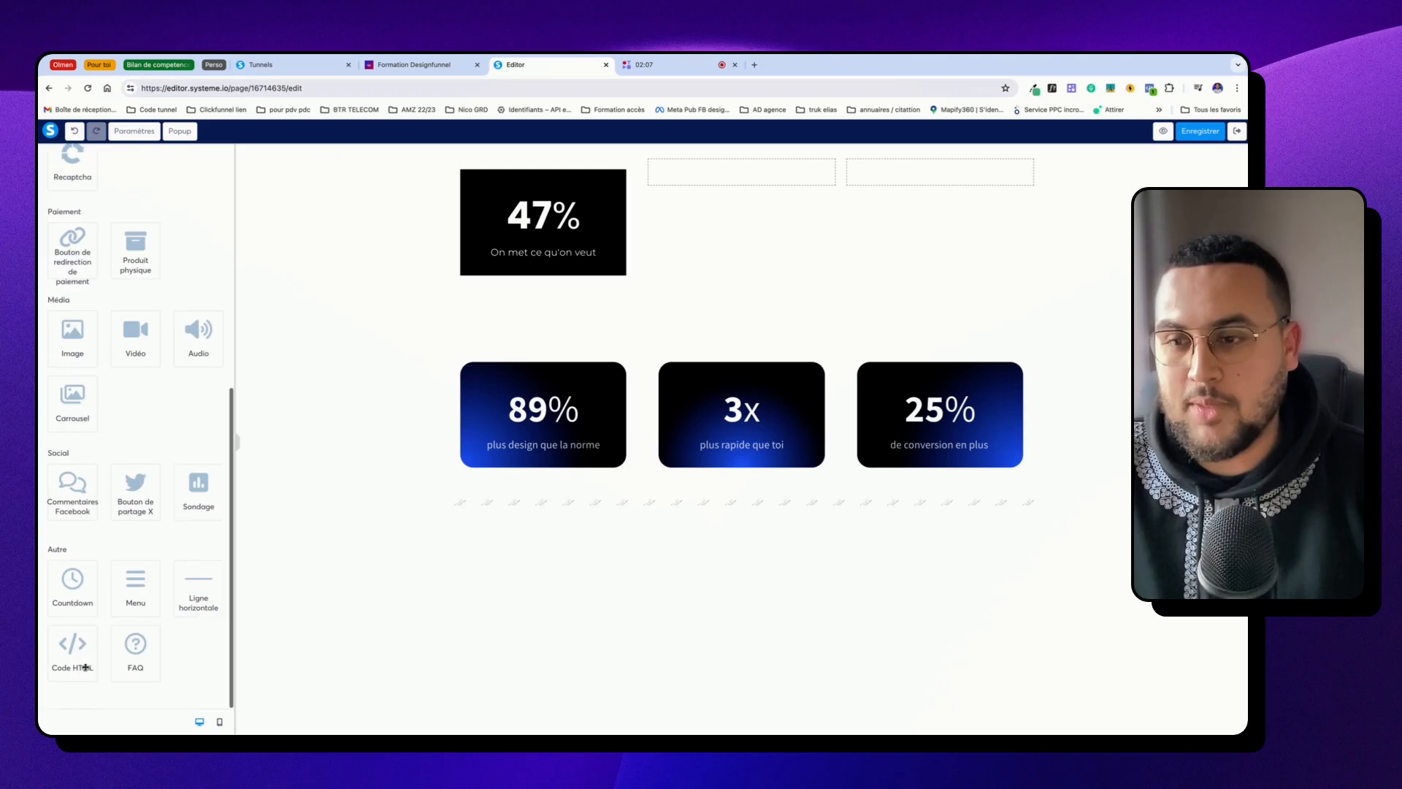
pyautogui.moveTo(86, 667); pyautogui.dragTo(642, 296)
pyautogui.click(679, 314)
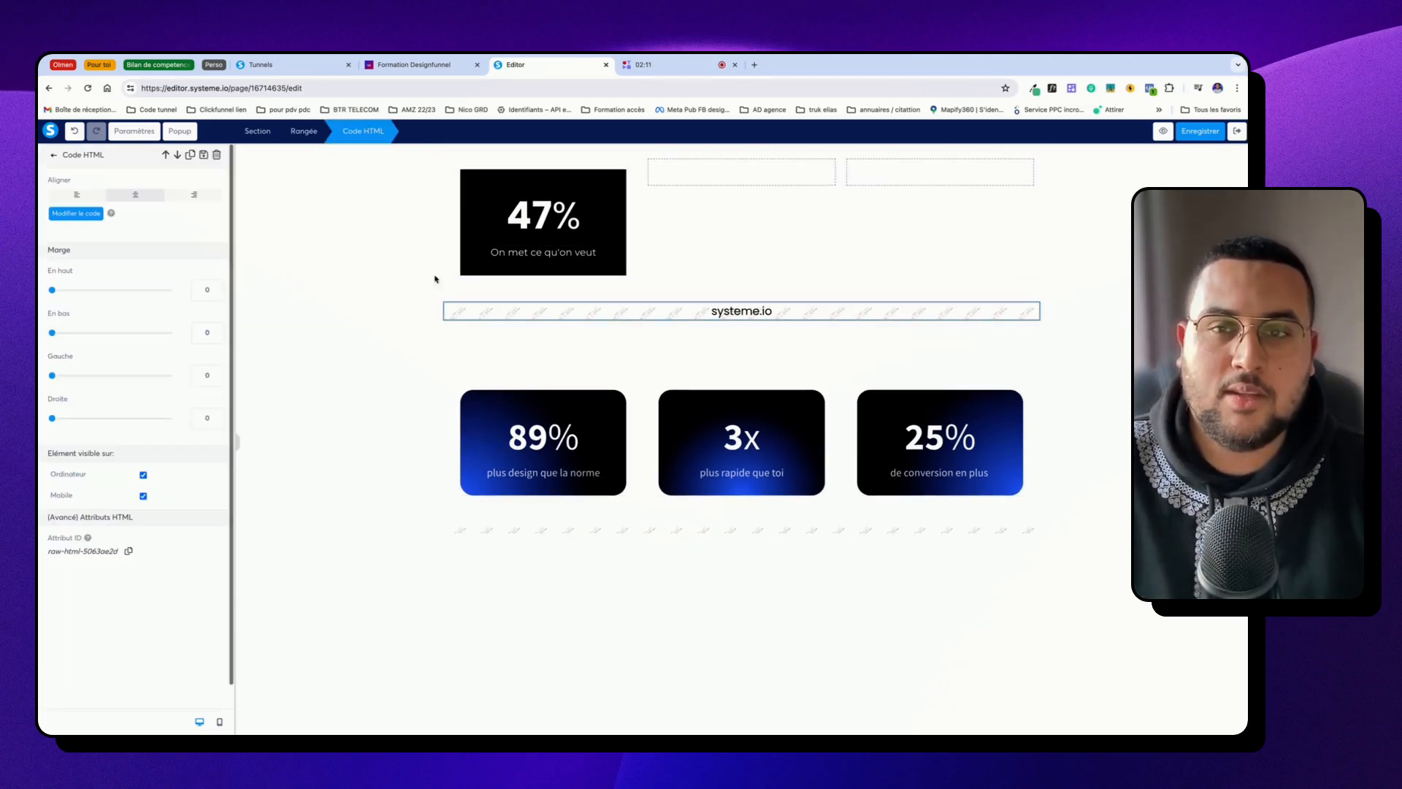
pyautogui.click(94, 216)
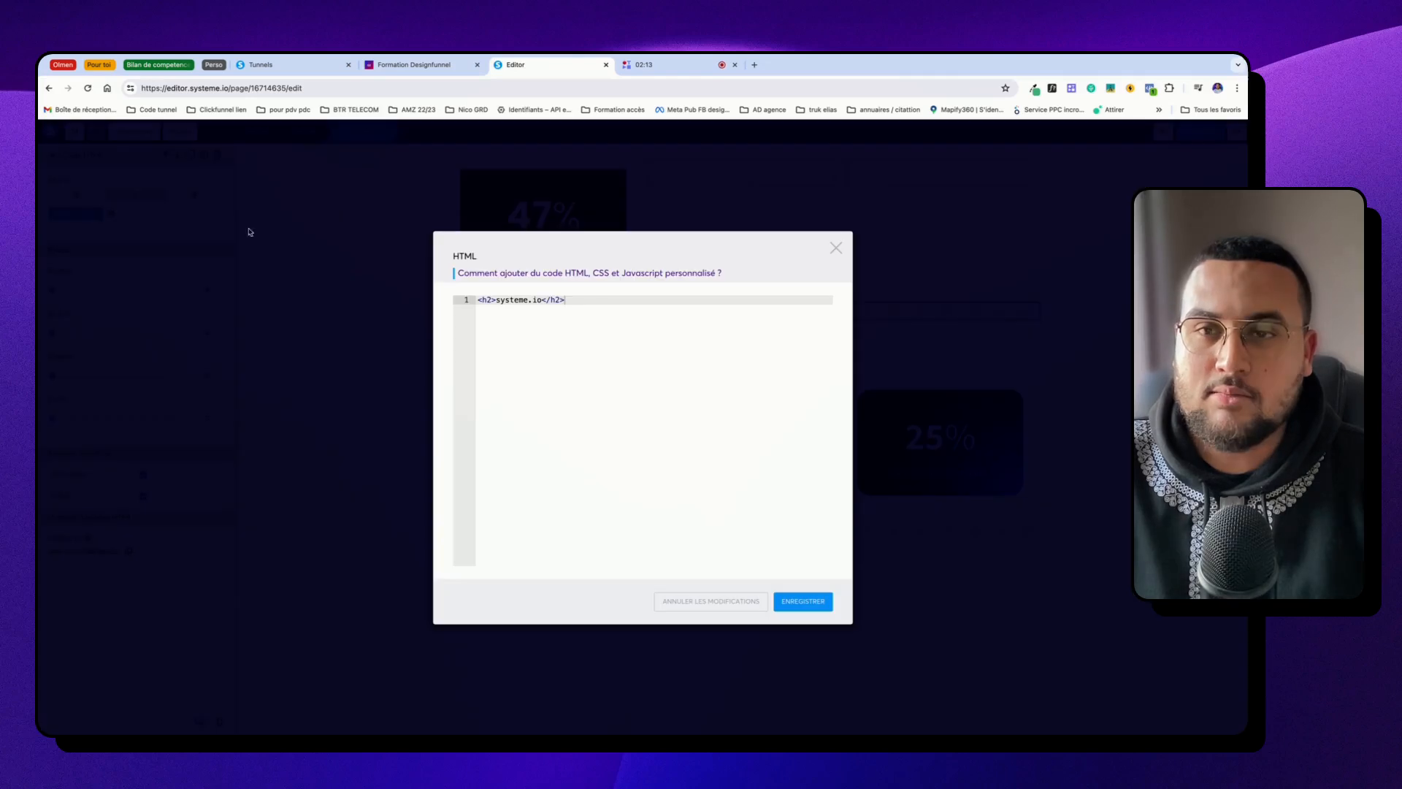
pyautogui.click(751, 609)
pyautogui.click(726, 508)
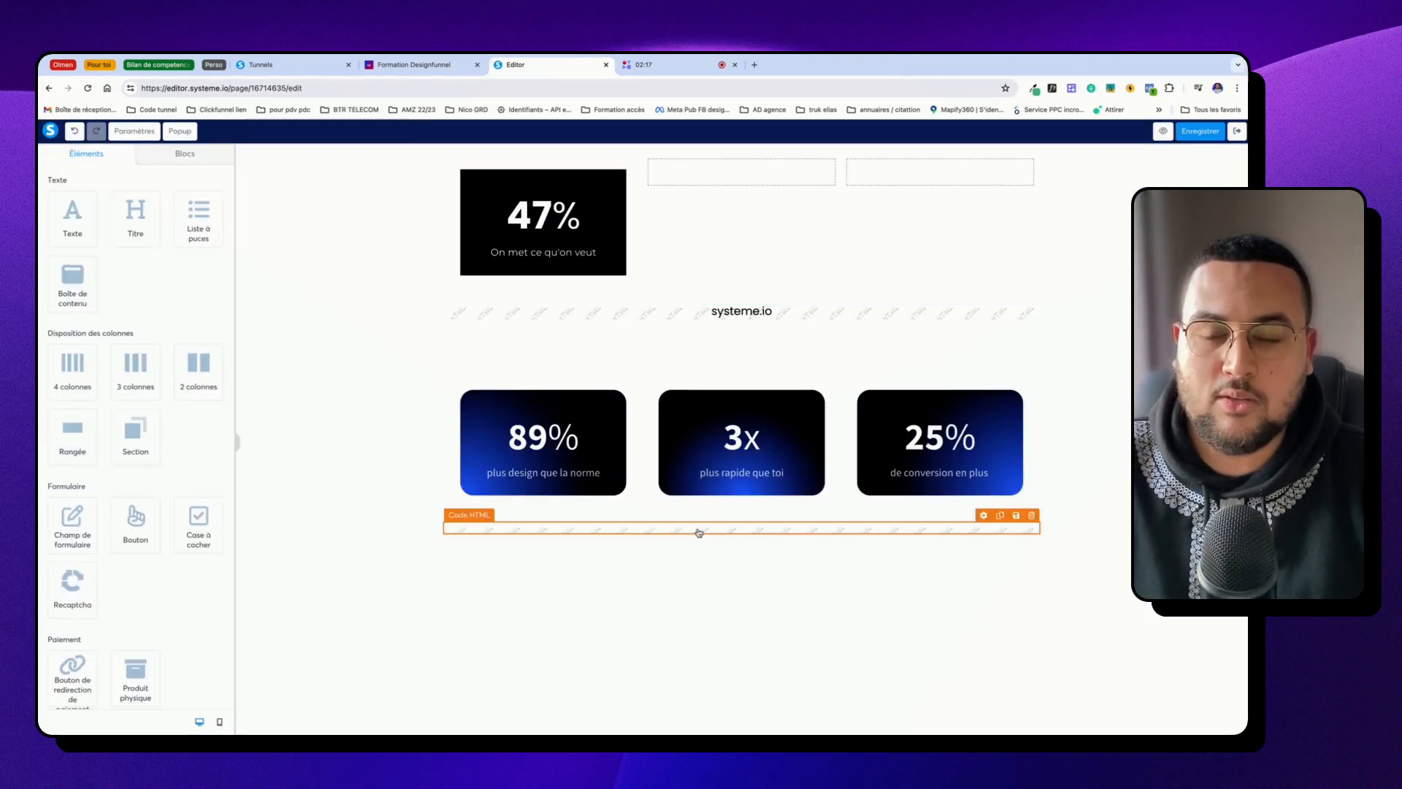
# Copy the entire style code from the existing HTML code element below the 89%, 3x and 25% cards.
pyautogui.click(699, 531)
pyautogui.click(76, 214)
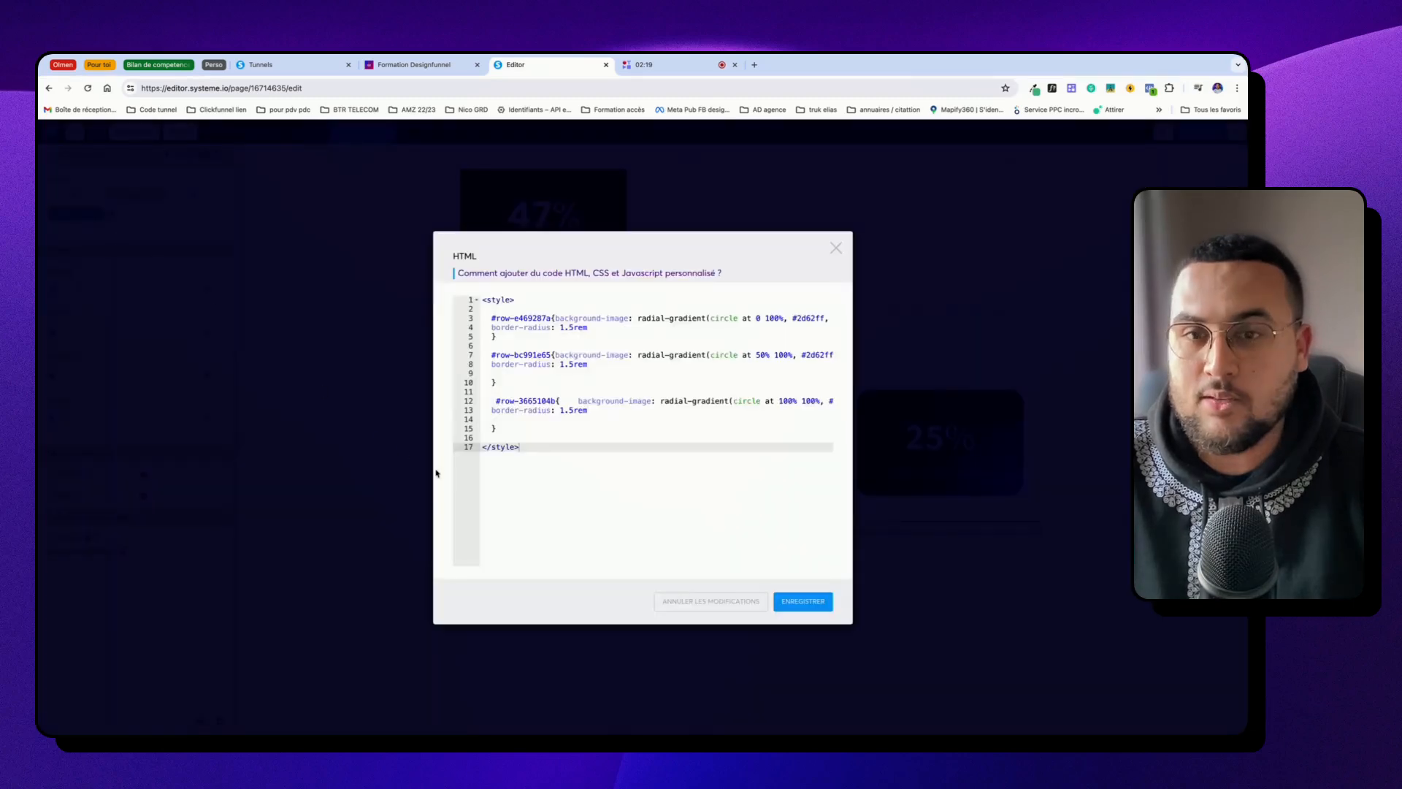
pyautogui.moveTo(517, 447); pyautogui.dragTo(482, 299)
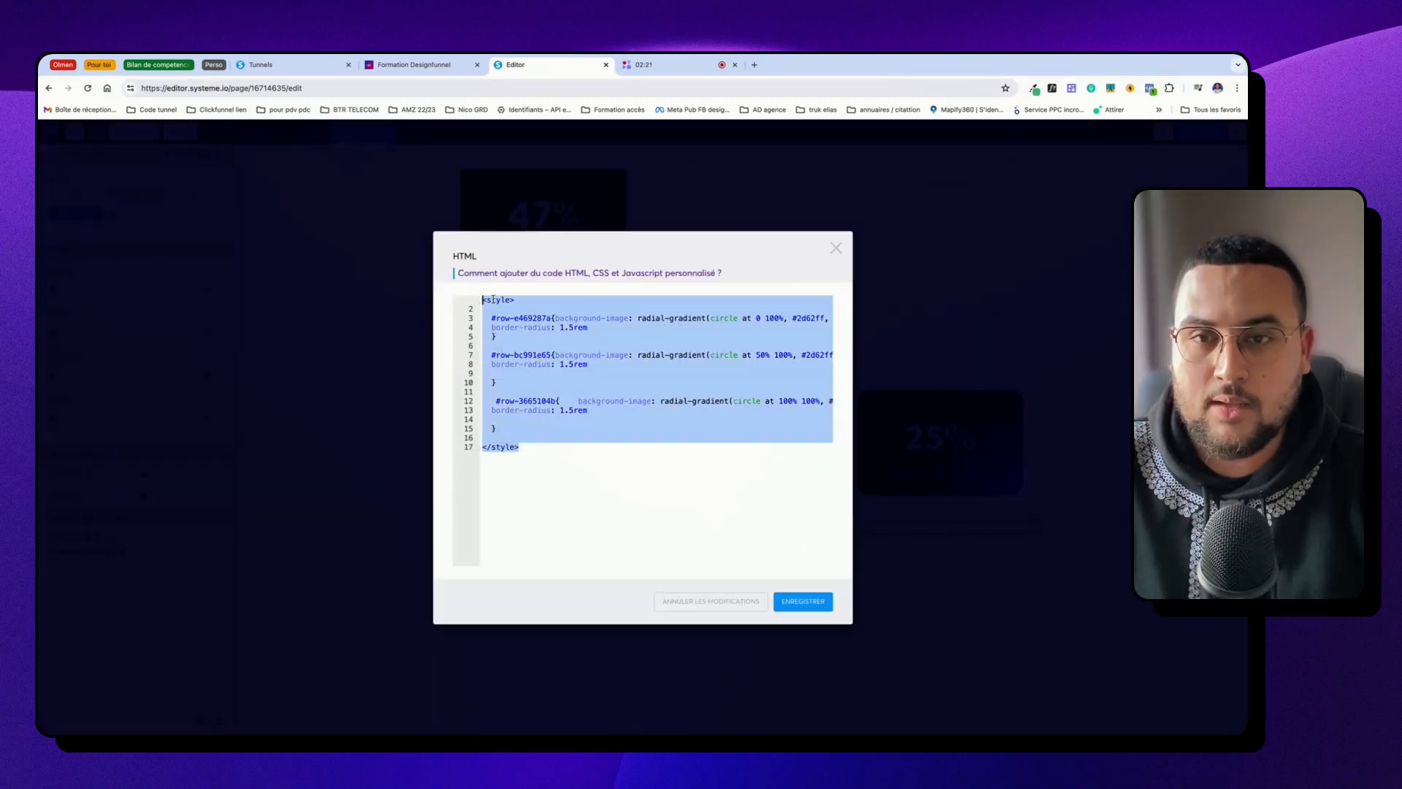
pyautogui.rightClick(506, 301)
pyautogui.click(538, 399)
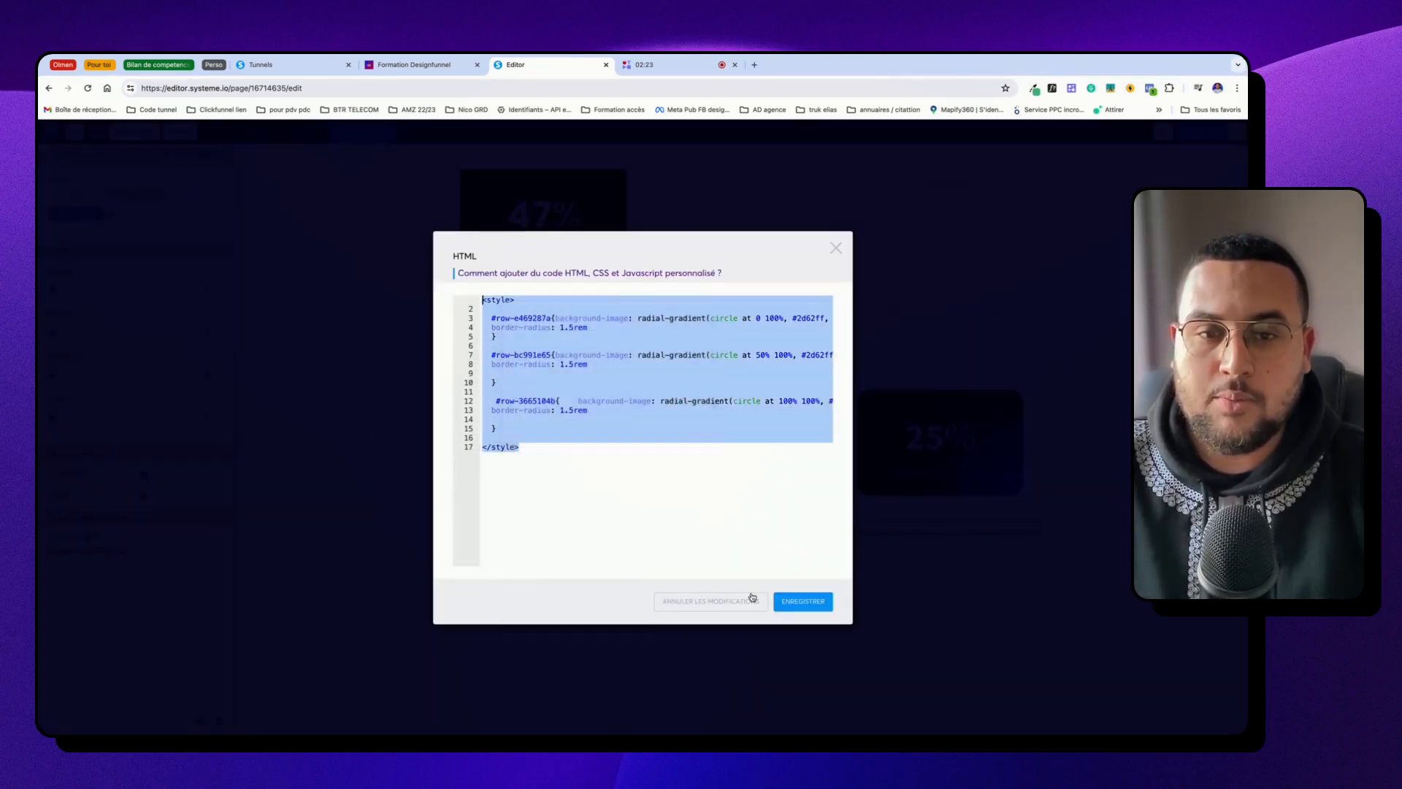
# Paste the copied gradient and border-radius styles into the new HTML code element and save the code.
pyautogui.press('super+v')
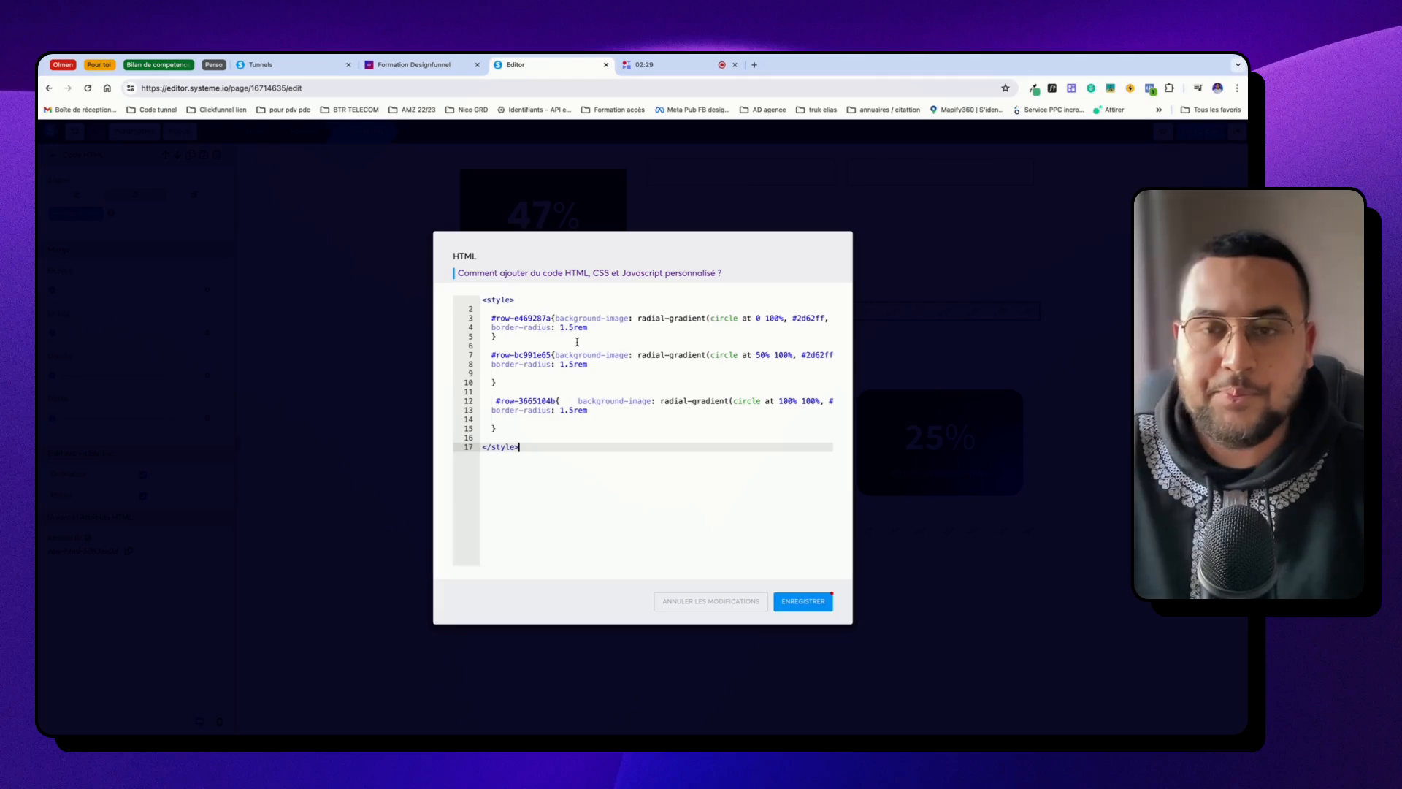
pyautogui.click(818, 598)
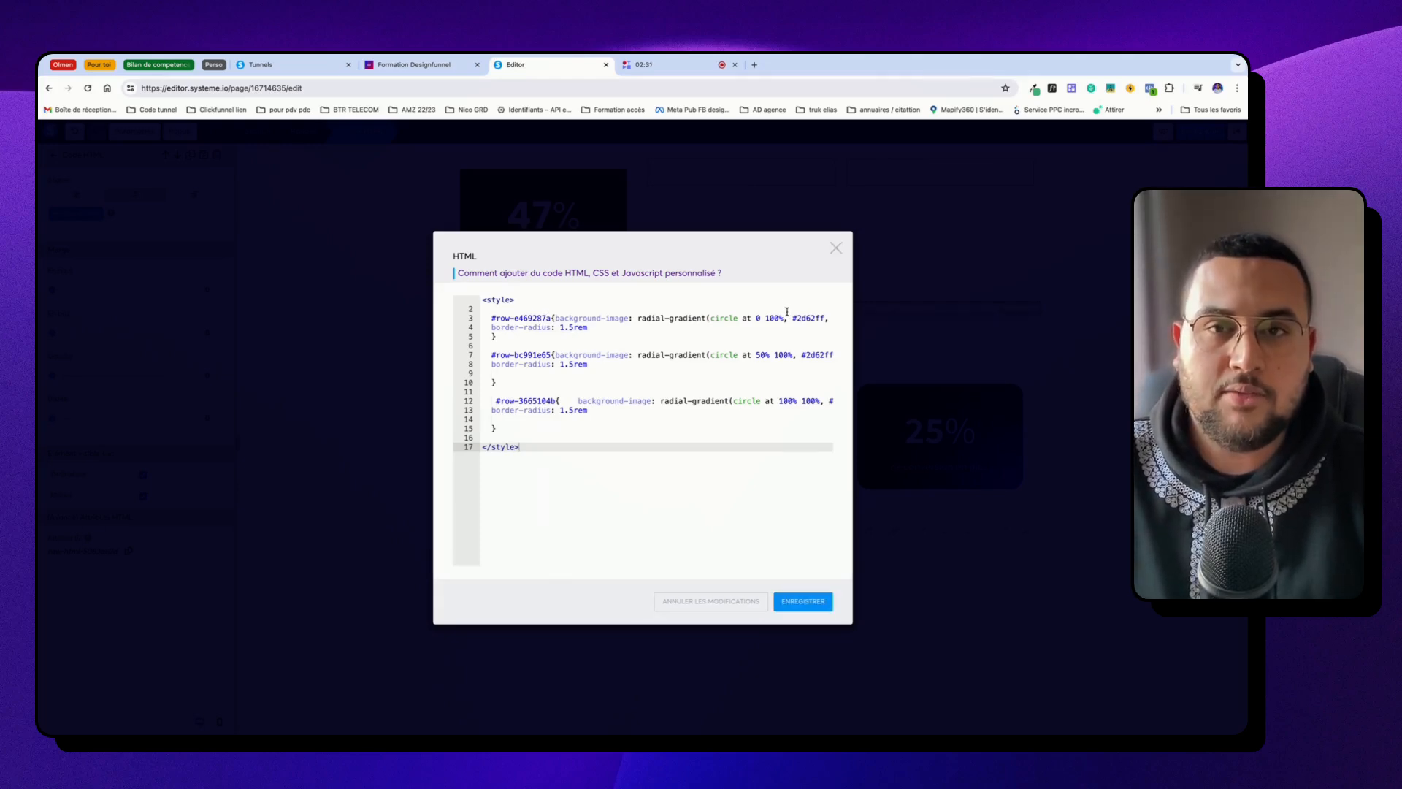
pyautogui.click(786, 201)
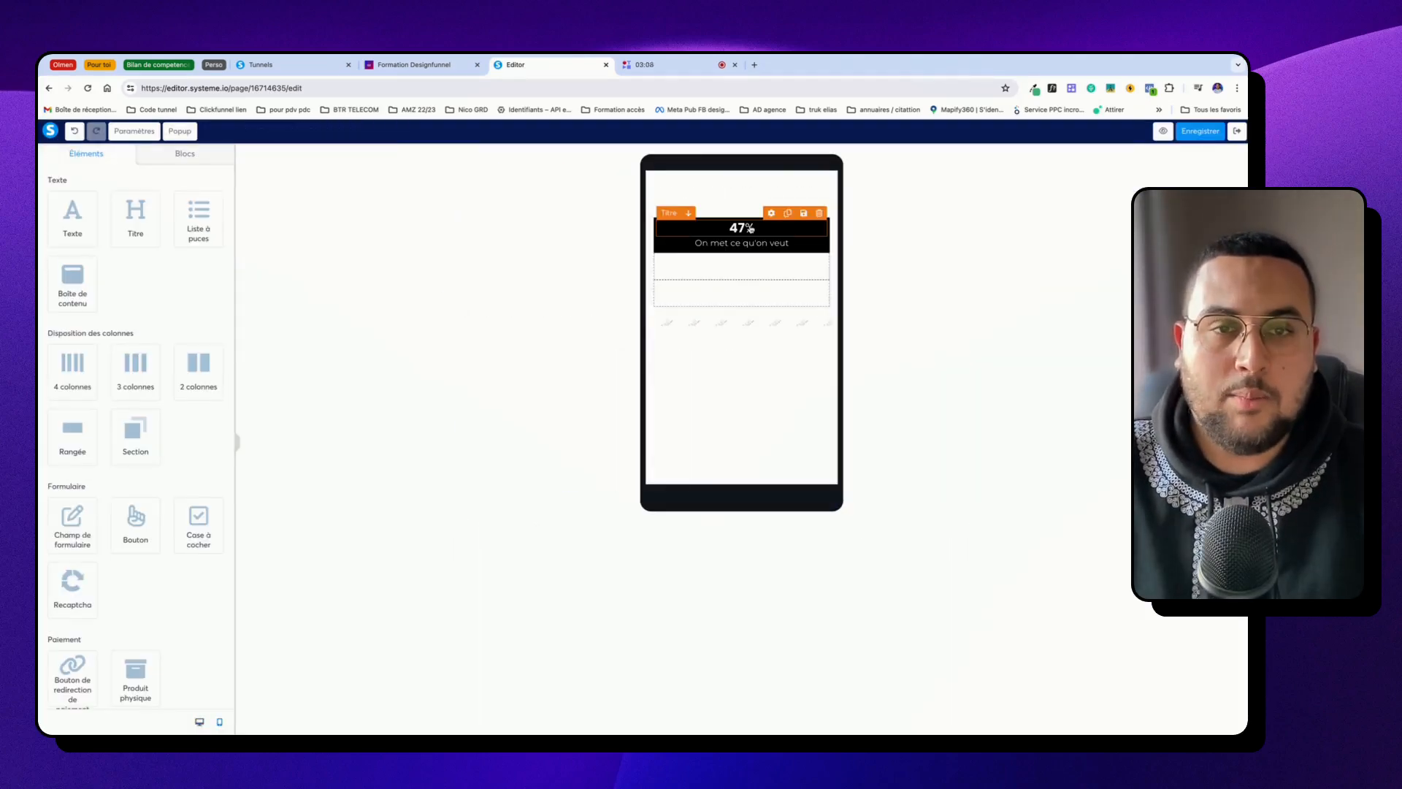
# Set the black 47% row's margin to 20 and its padding to 30 for the mobile version.
pyautogui.click(750, 221)
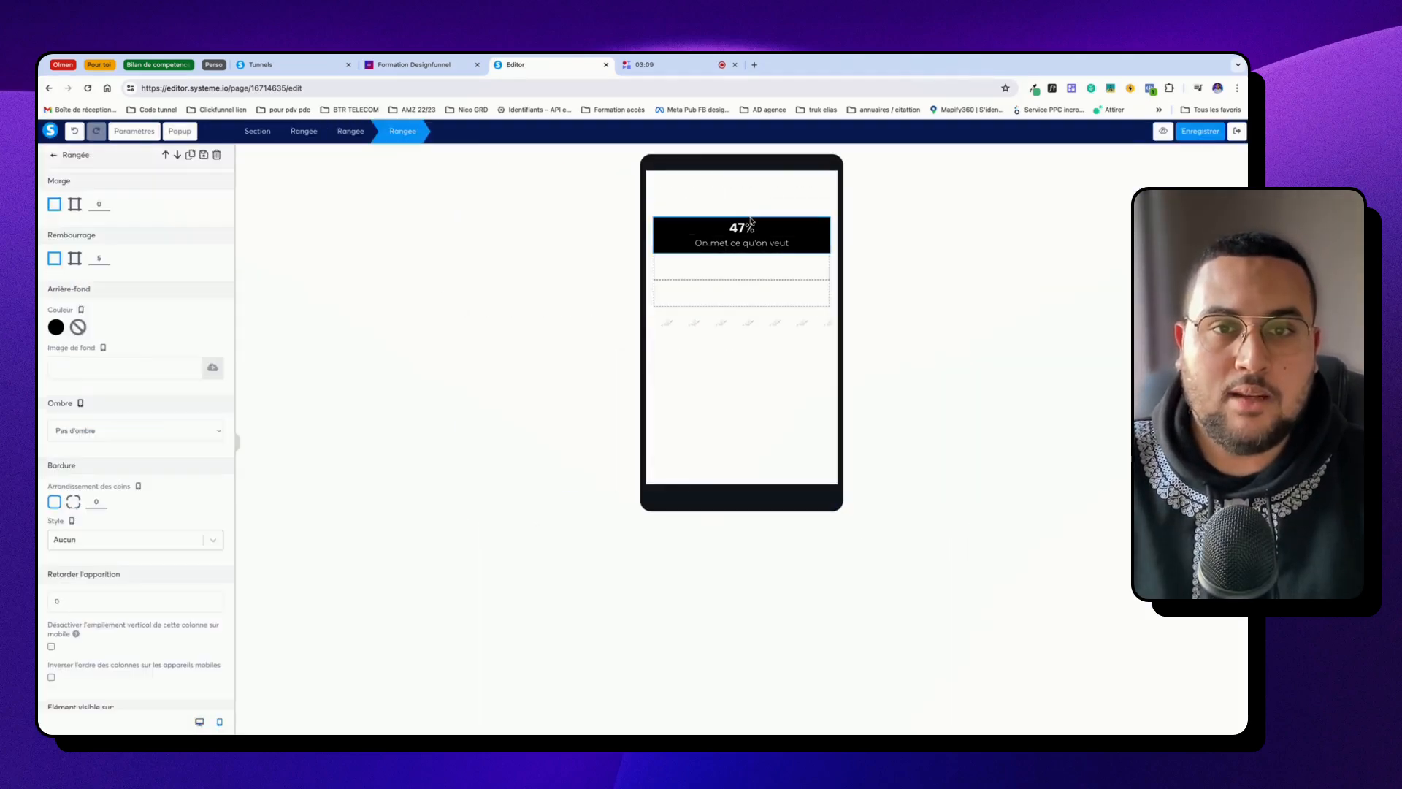
pyautogui.click(92, 205)
pyautogui.write('20')
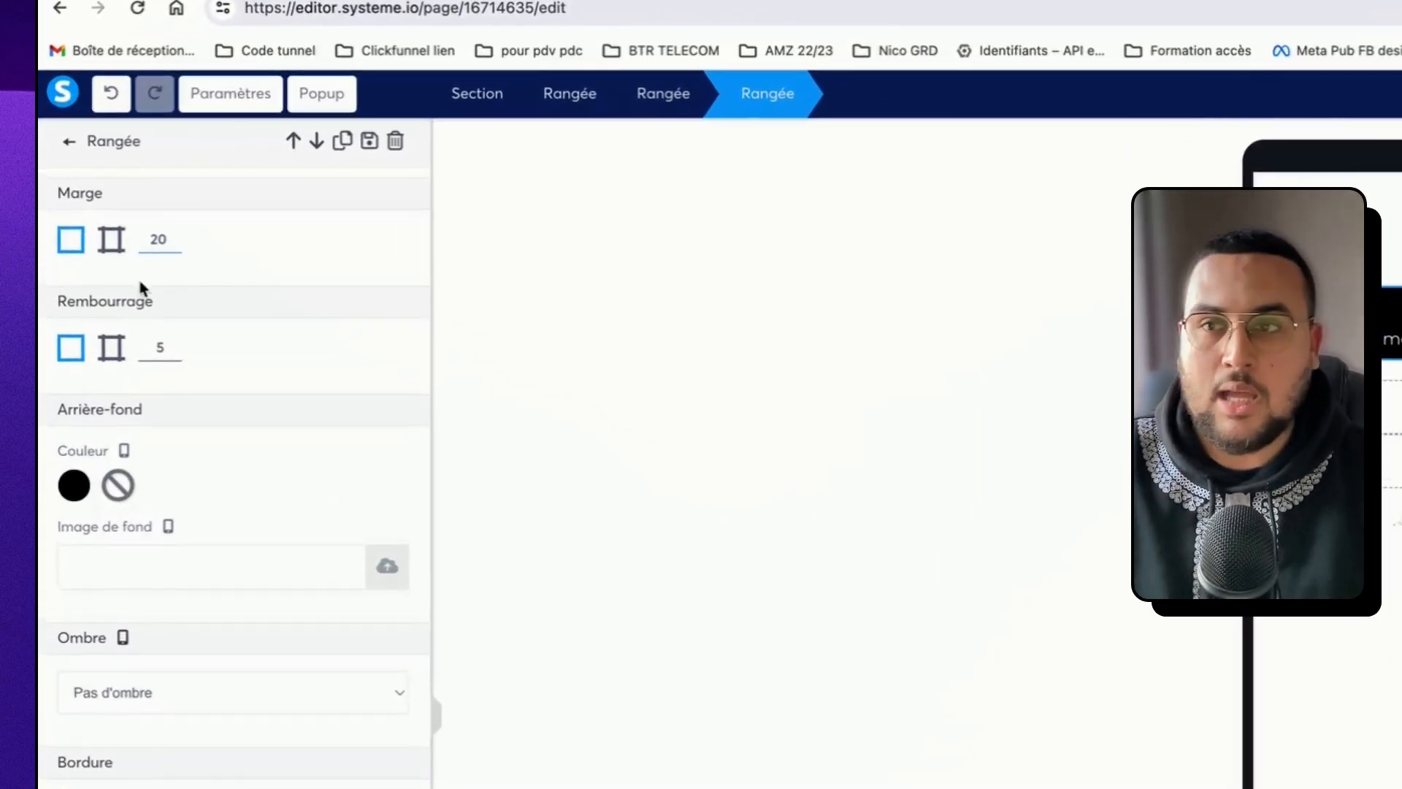
pyautogui.click(143, 347)
pyautogui.write('30')
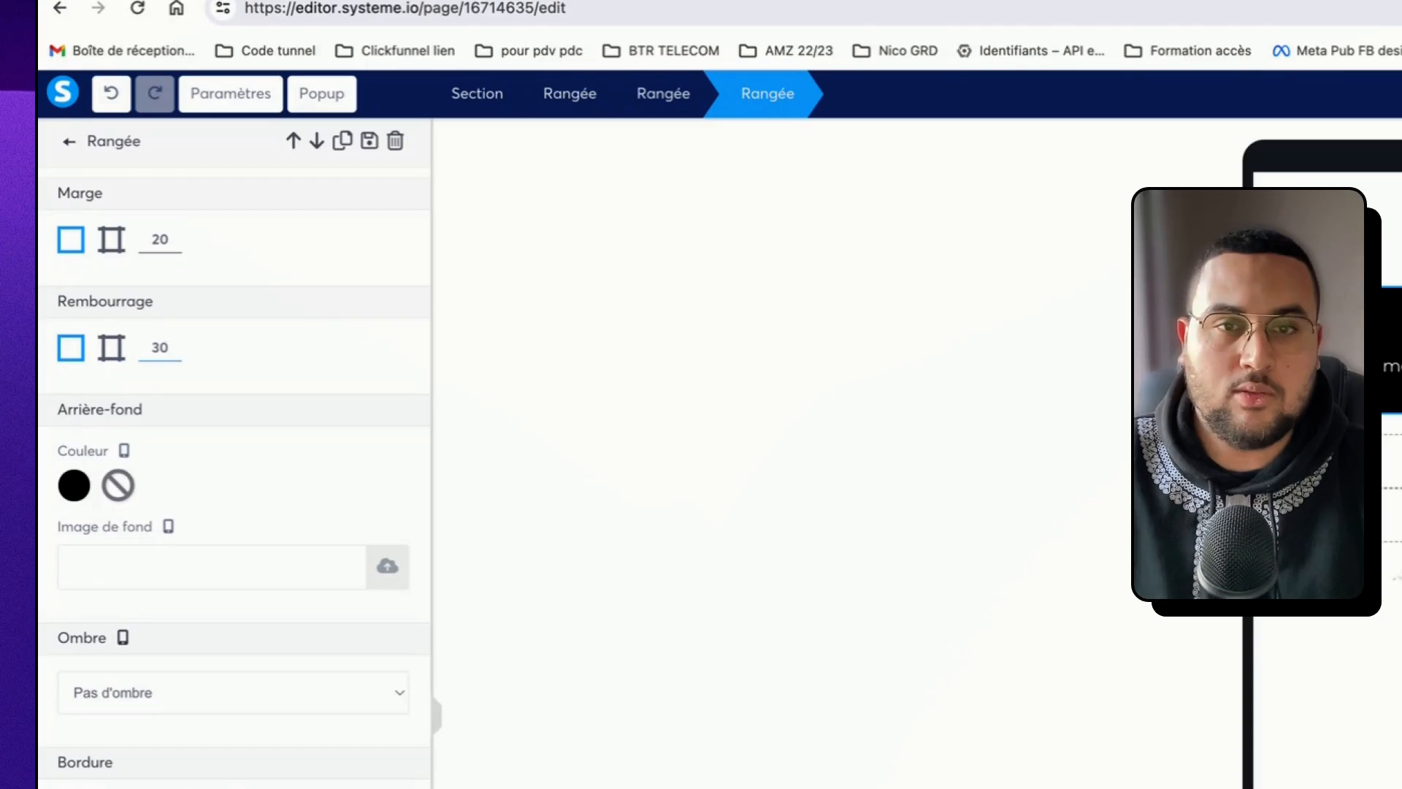
pyautogui.press('Escape')
# Set the mobile text size of the 47% title to 50 and its line height to 60.
pyautogui.click(814, 256)
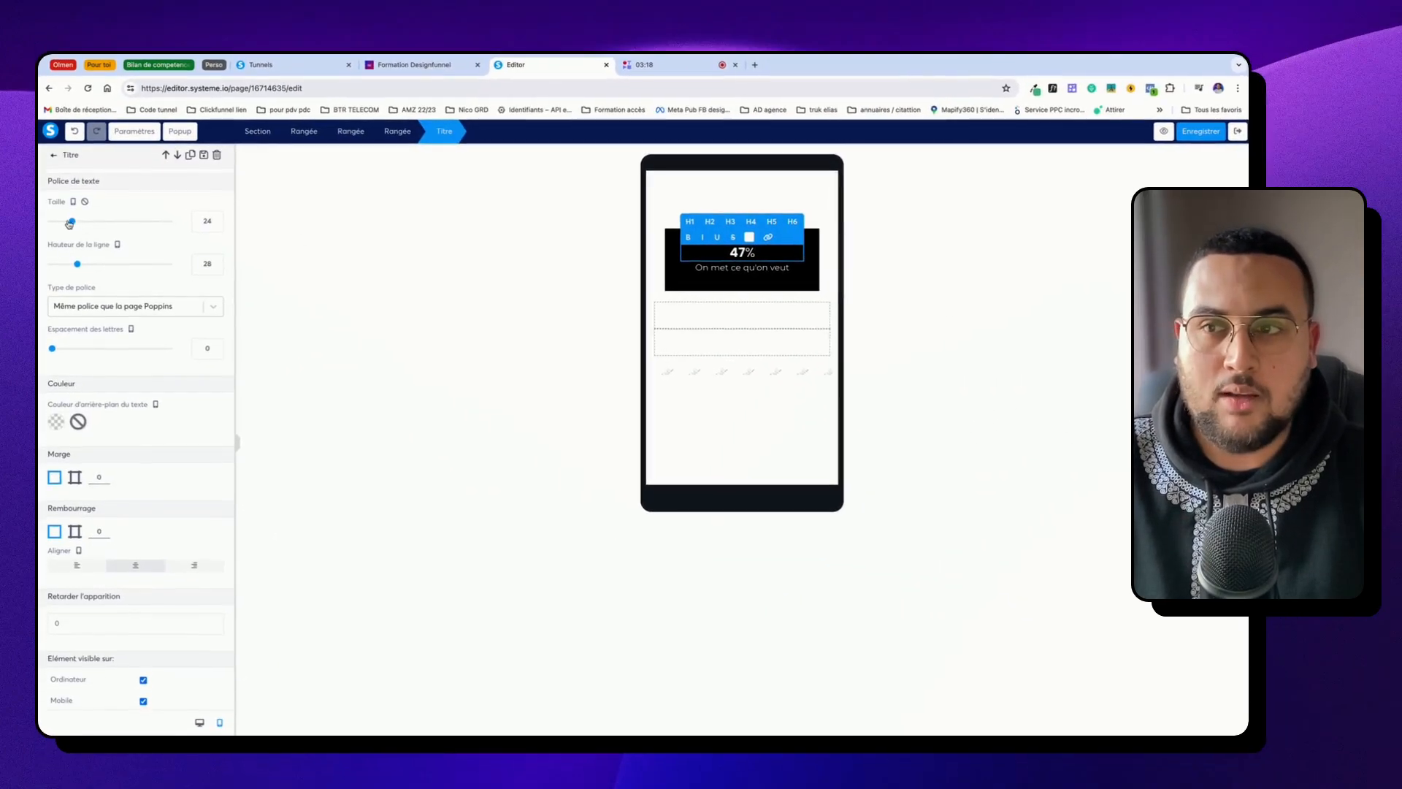
pyautogui.moveTo(70, 222); pyautogui.dragTo(114, 272)
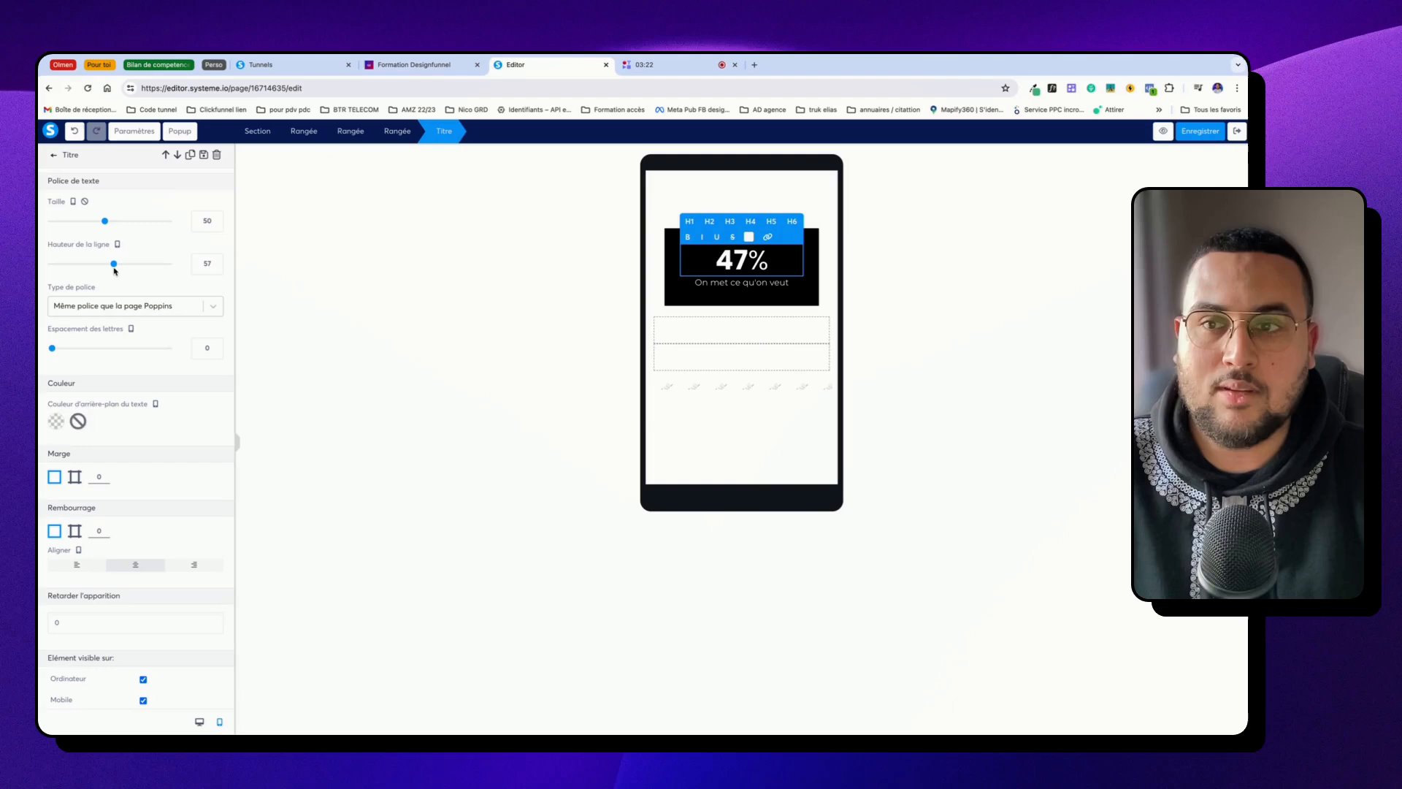
pyautogui.click(217, 260)
pyautogui.click(216, 260)
pyautogui.click(216, 260)
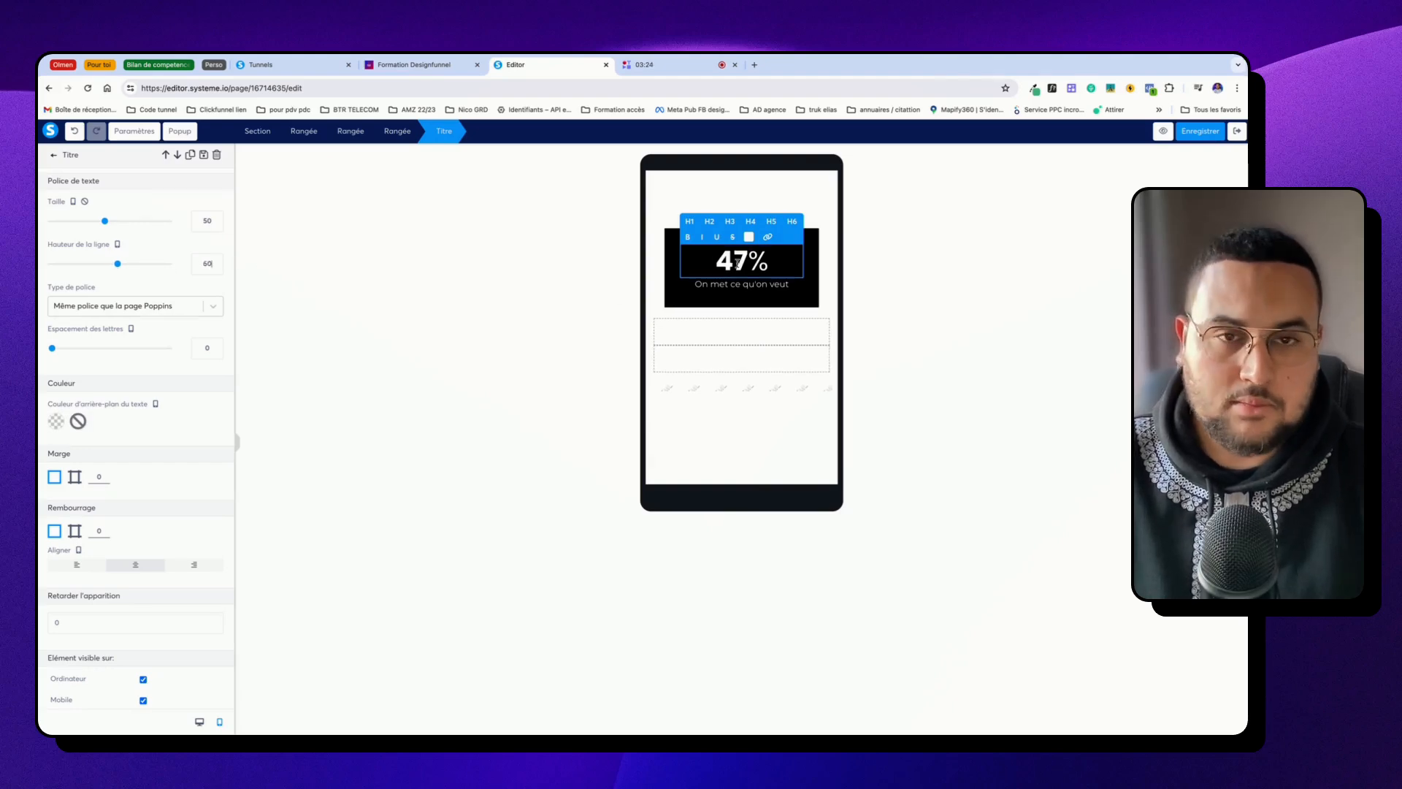
# Set the mobile line height of the "On met ce qu'on veut" text to 26 and save the page.
pyautogui.click(743, 287)
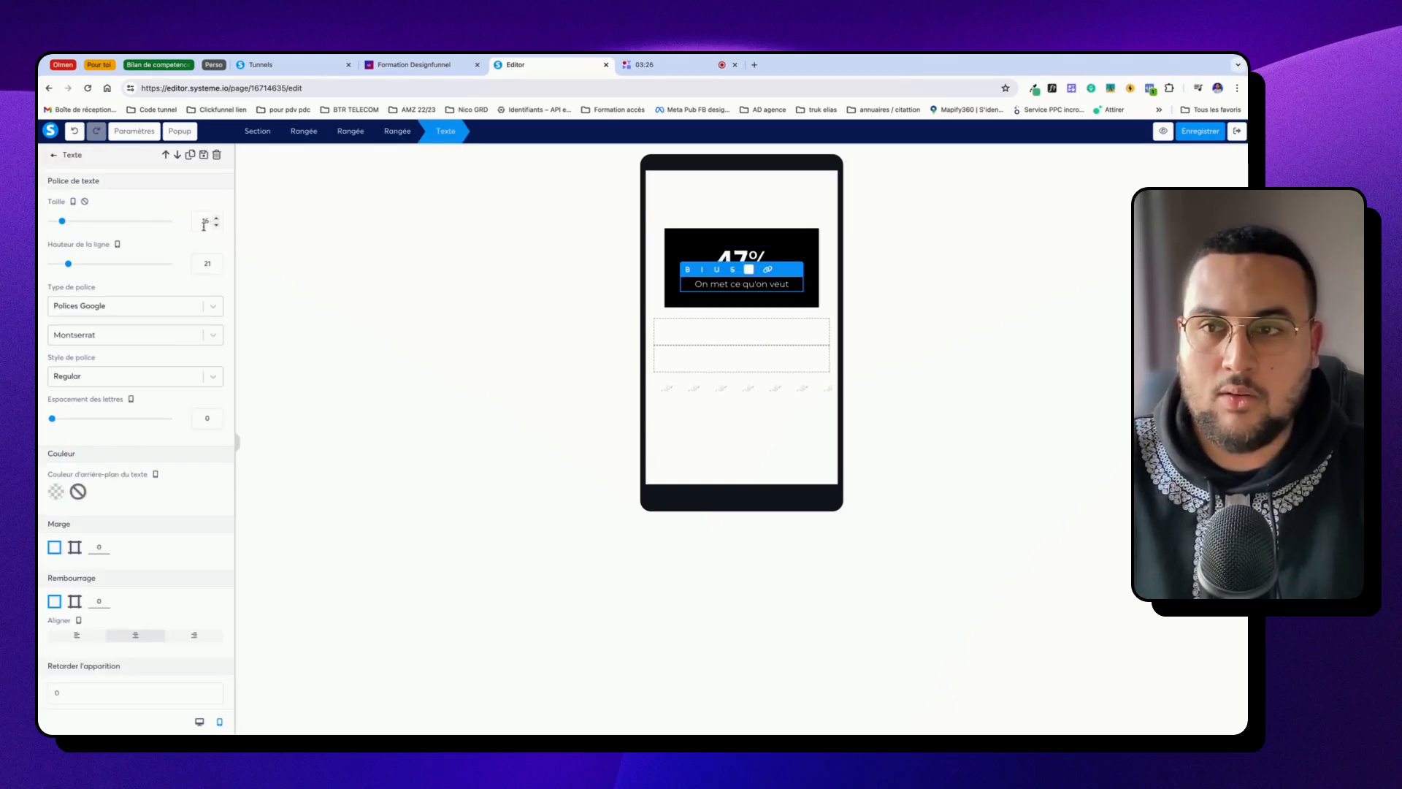
pyautogui.click(216, 262)
pyautogui.click(216, 262)
pyautogui.click(216, 263)
pyautogui.click(216, 262)
pyautogui.click(217, 262)
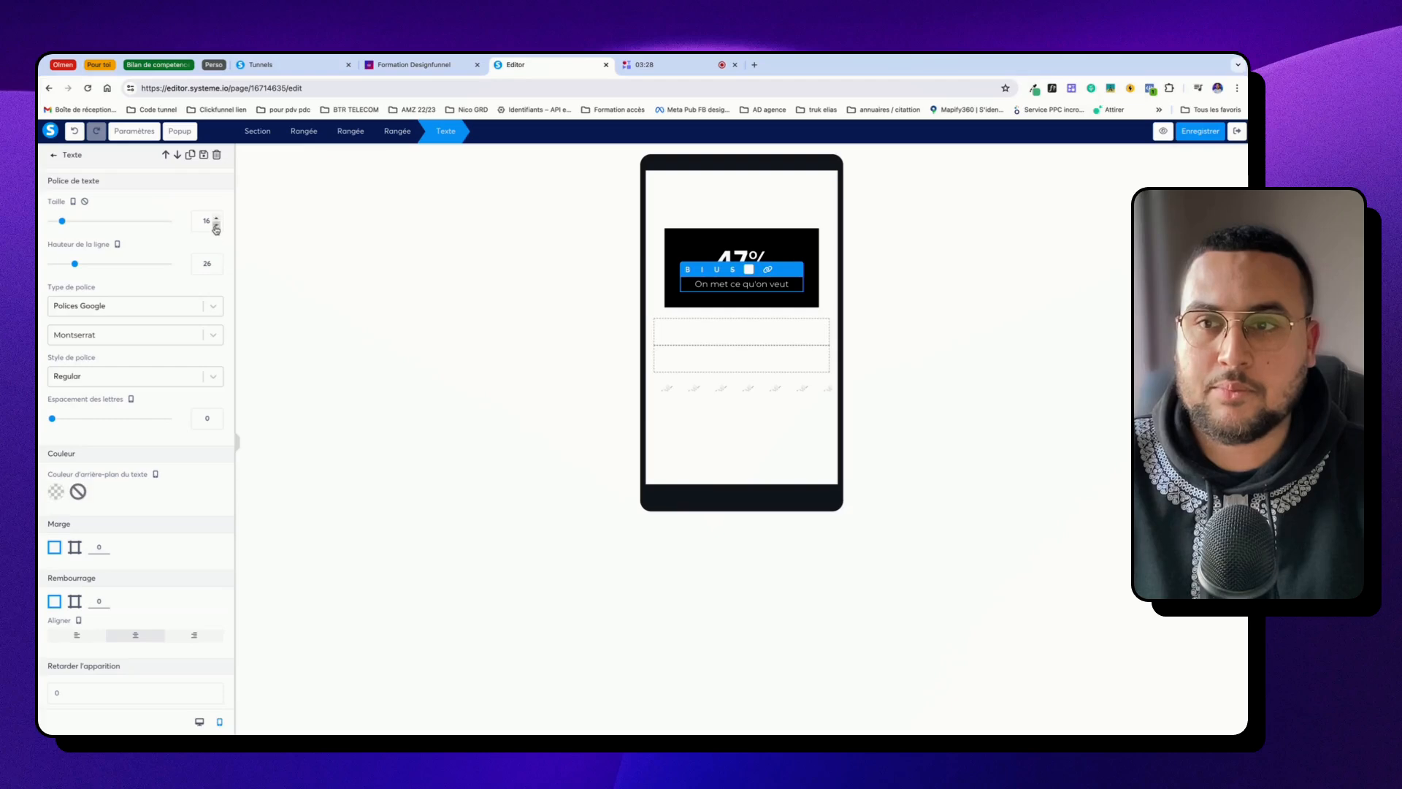
pyautogui.click(1215, 134)
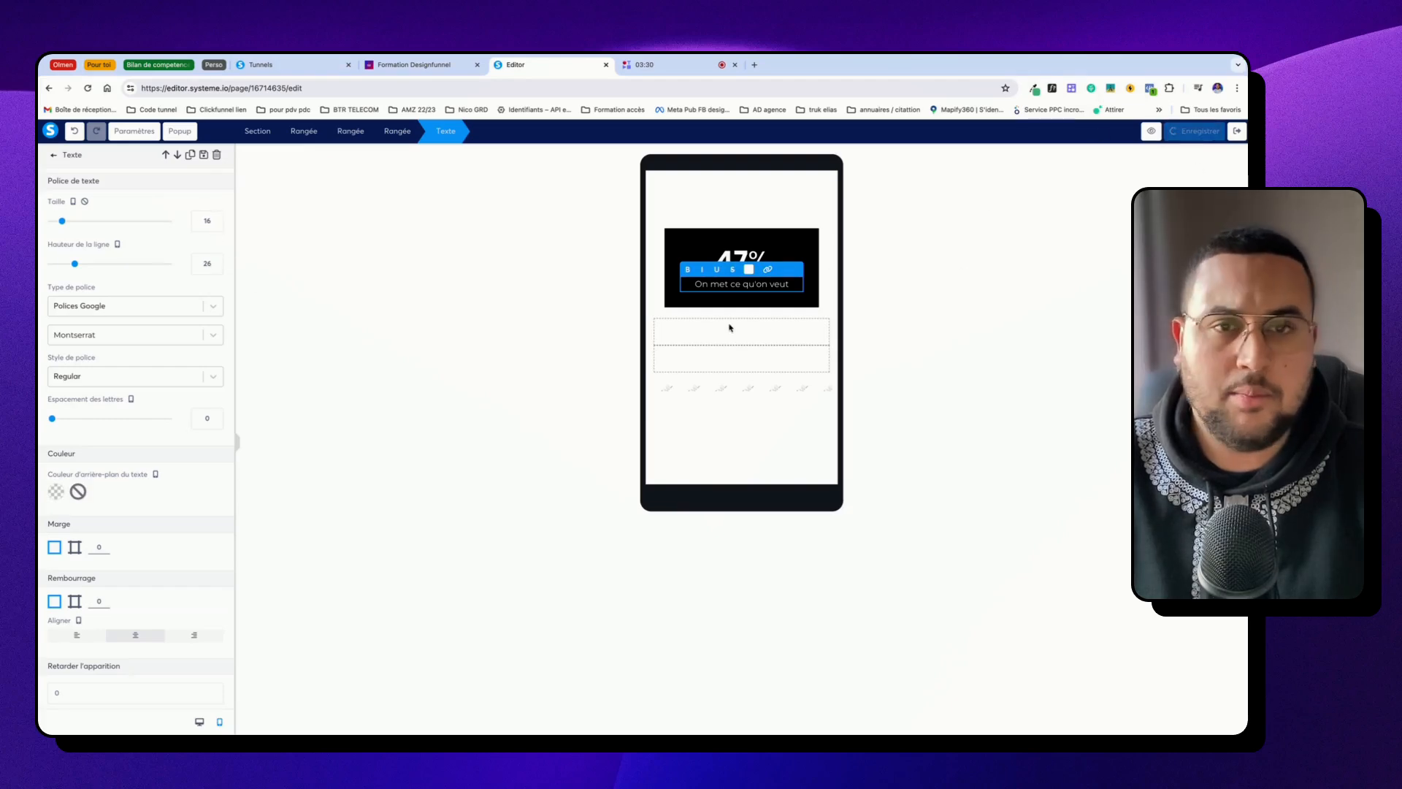
# Return to the desktop version and copy the attribute ID of the 47% card's row.
pyautogui.click(749, 233)
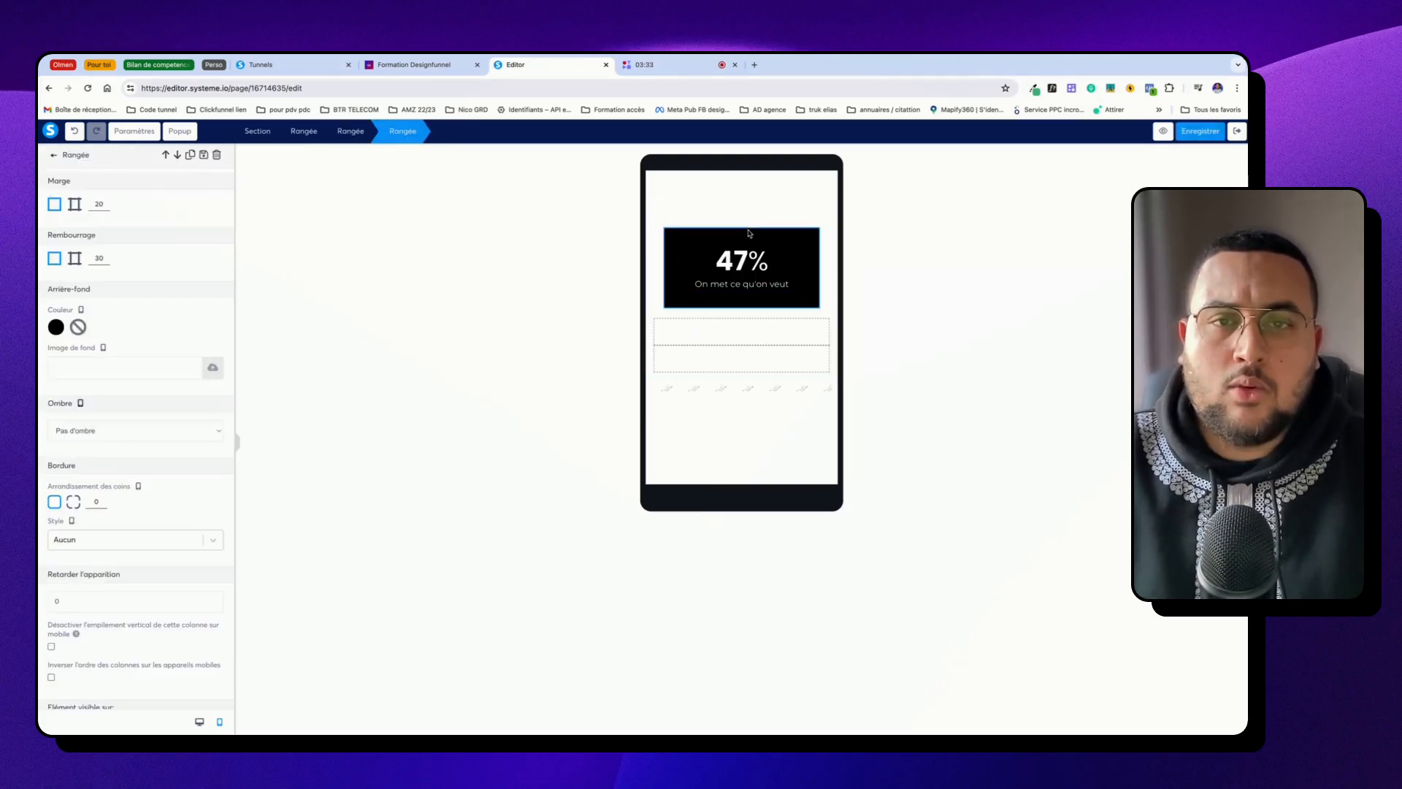
pyautogui.click(199, 722)
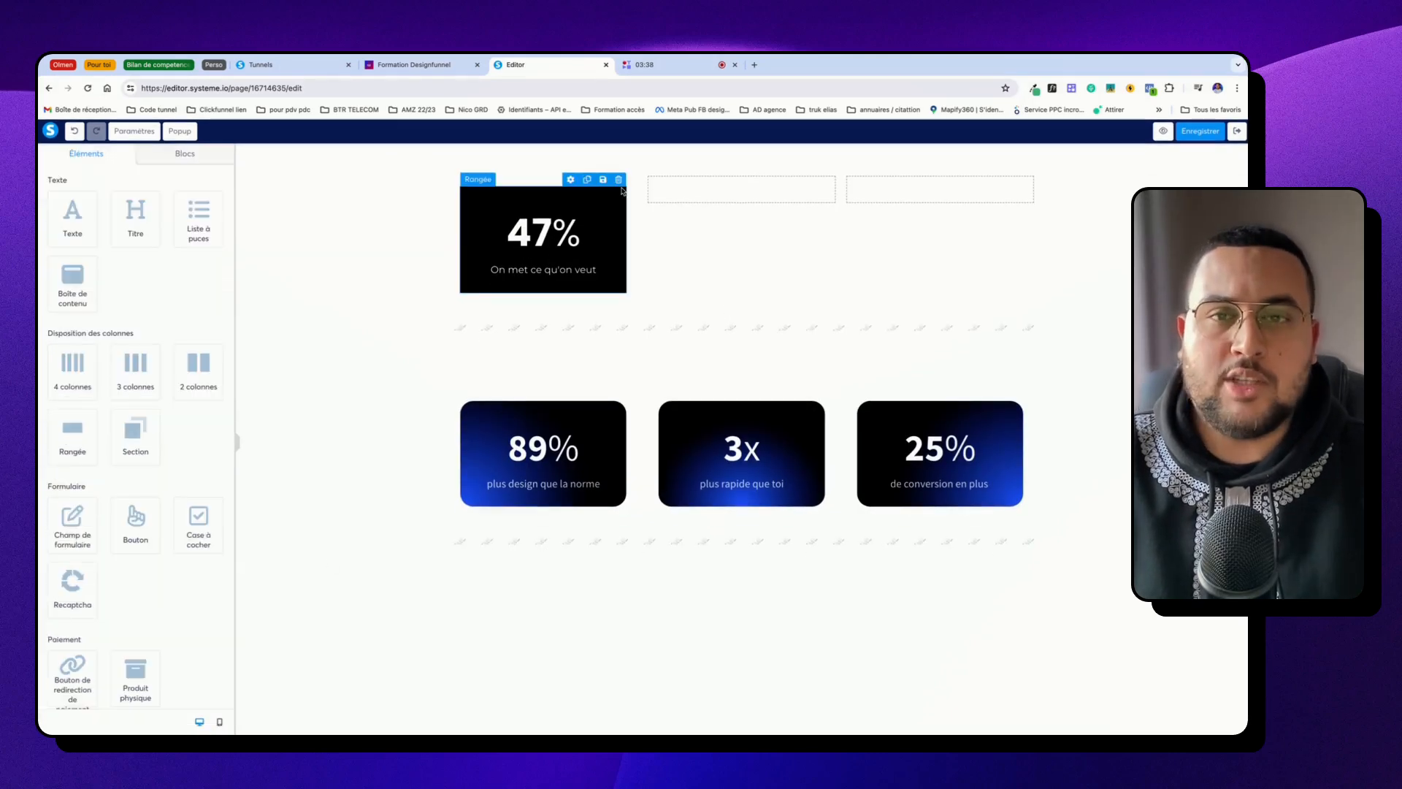
pyautogui.click(571, 180)
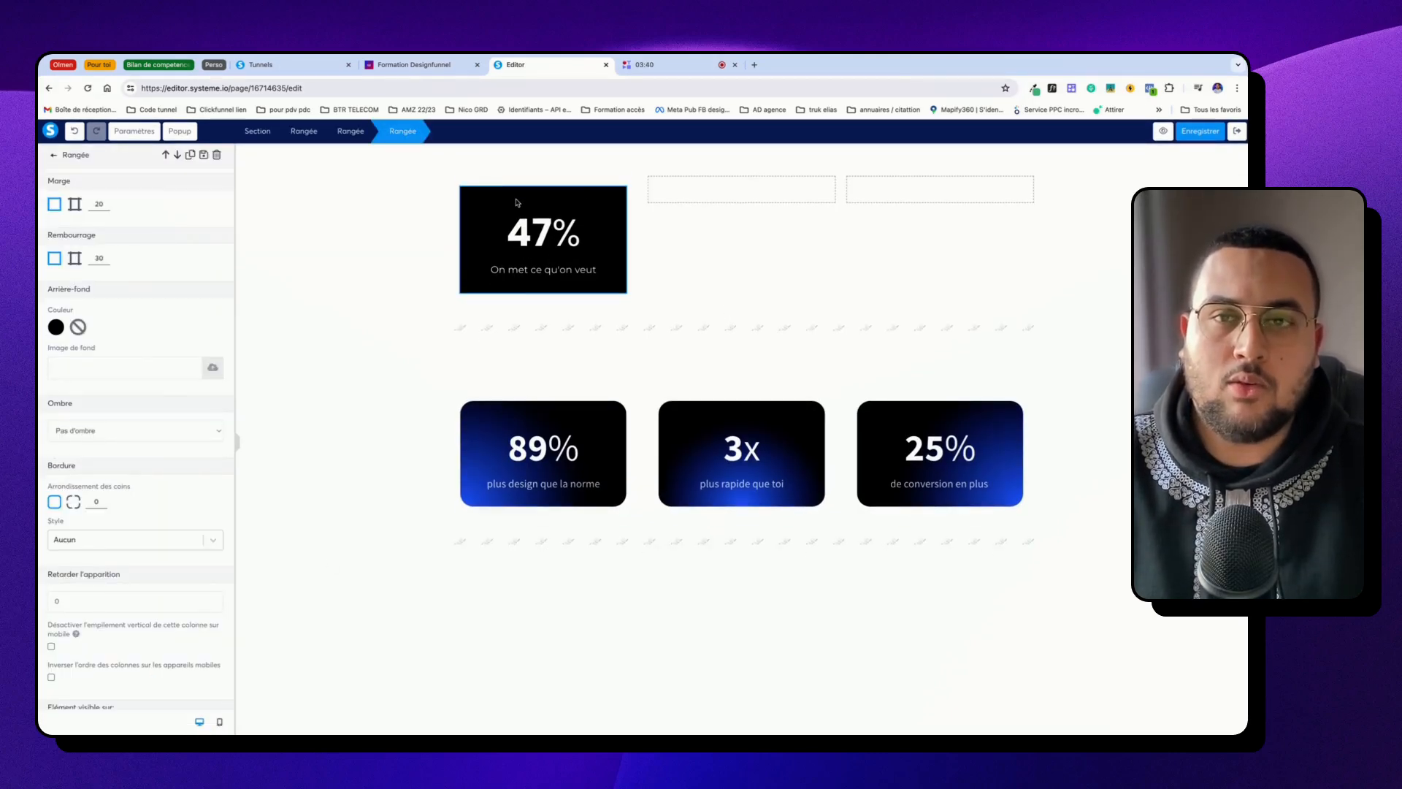
pyautogui.scroll(-5, 131, 275)
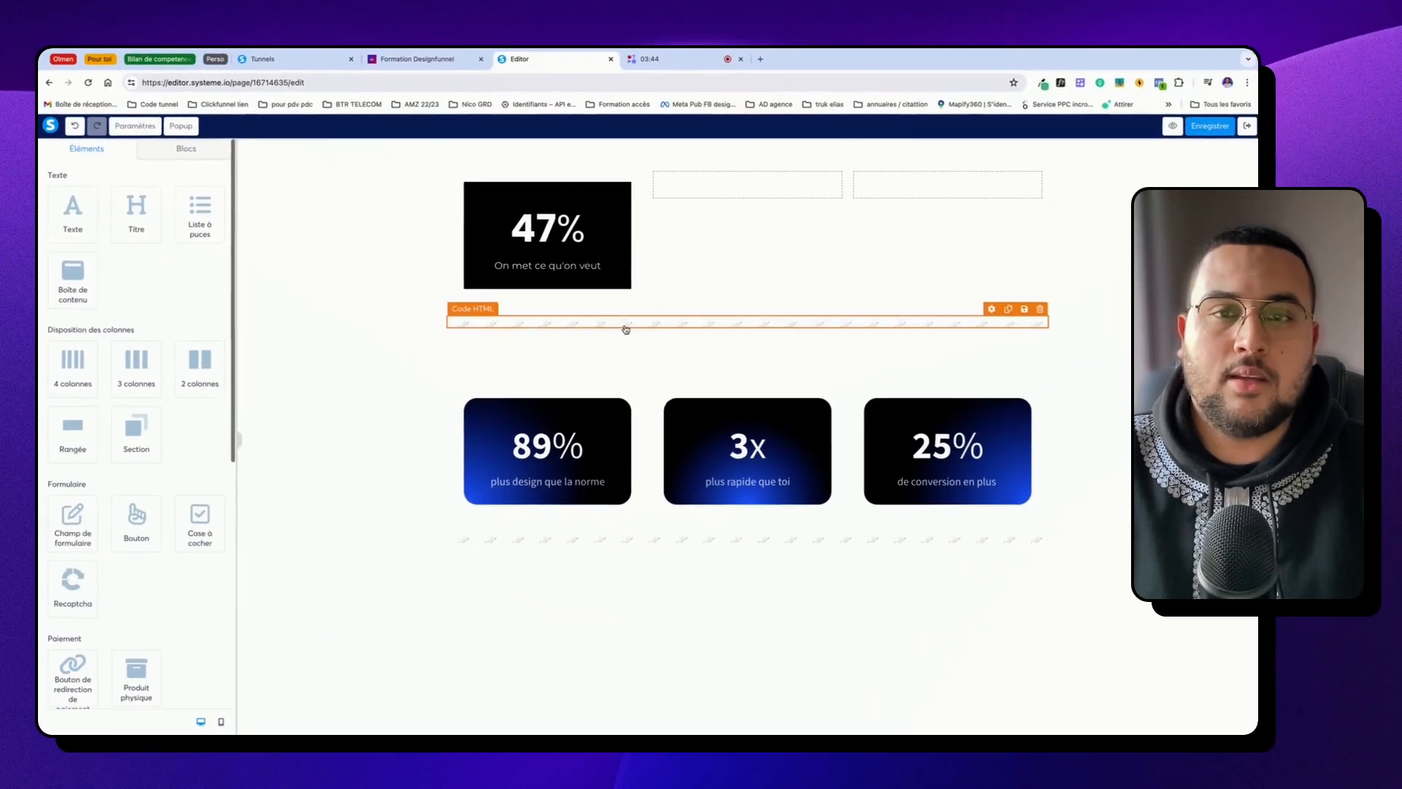
# Replace the row ID of the first style rule in the upper HTML code element with row-3449d719 and save the code.
pyautogui.click(621, 330)
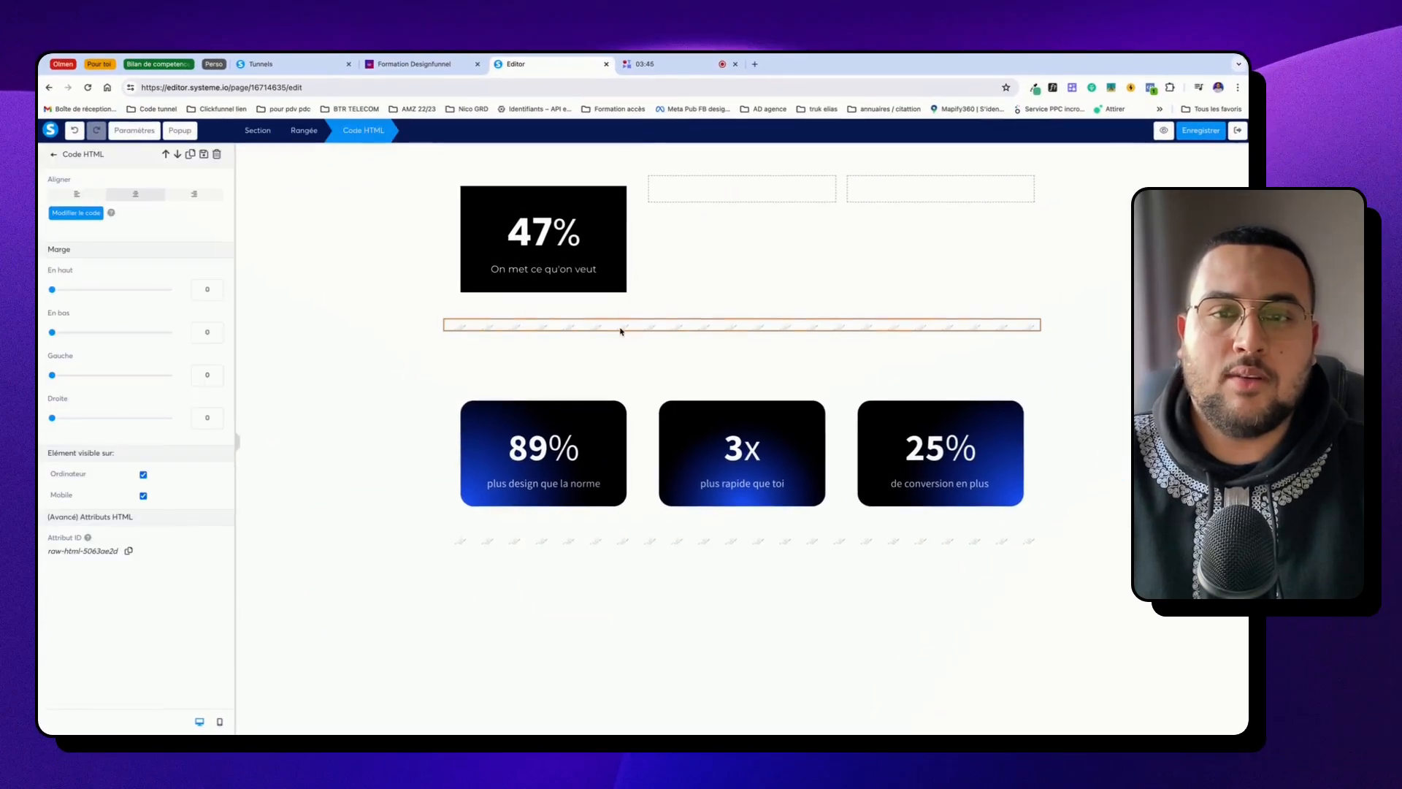
pyautogui.click(80, 213)
pyautogui.moveTo(545, 307); pyautogui.dragTo(508, 306)
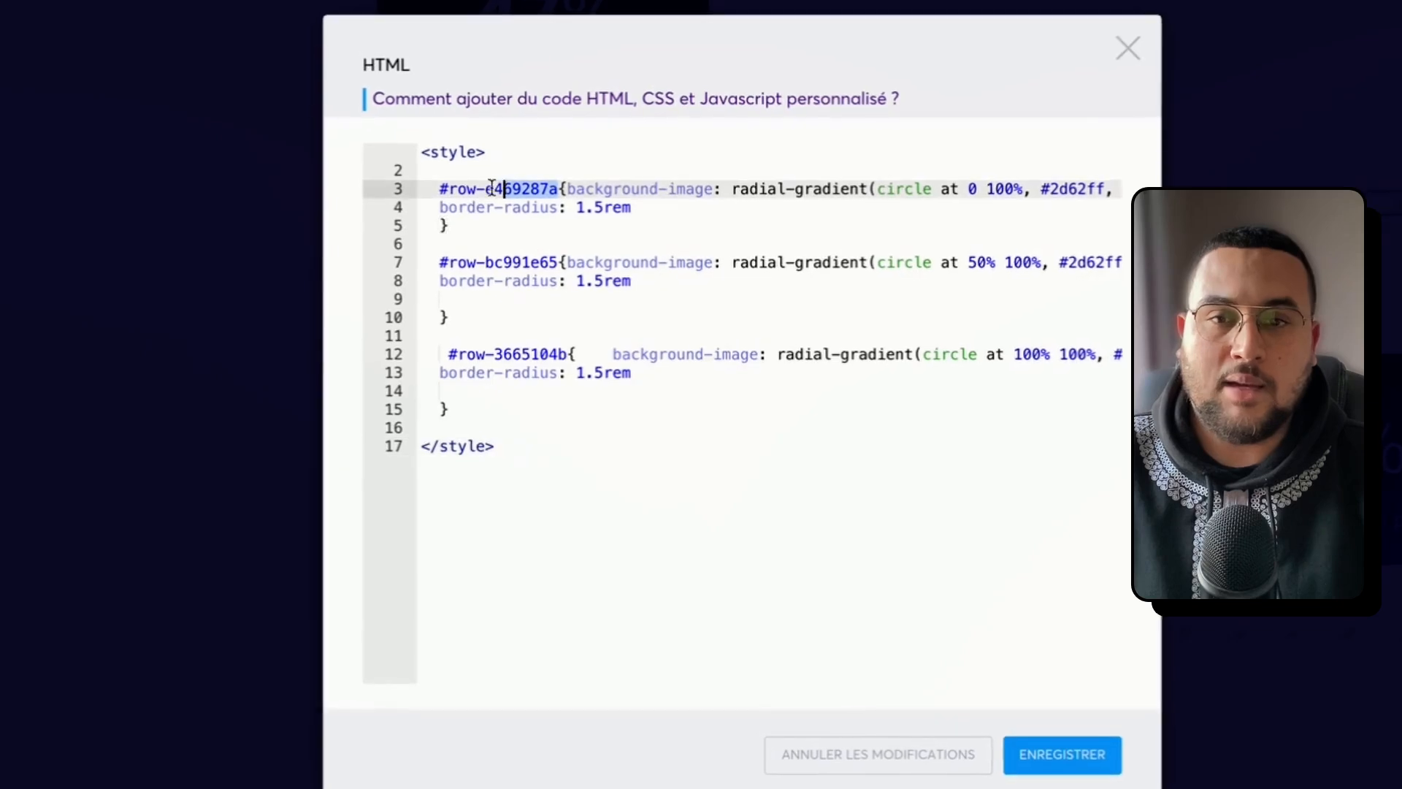
pyautogui.moveTo(492, 185); pyautogui.dragTo(441, 189)
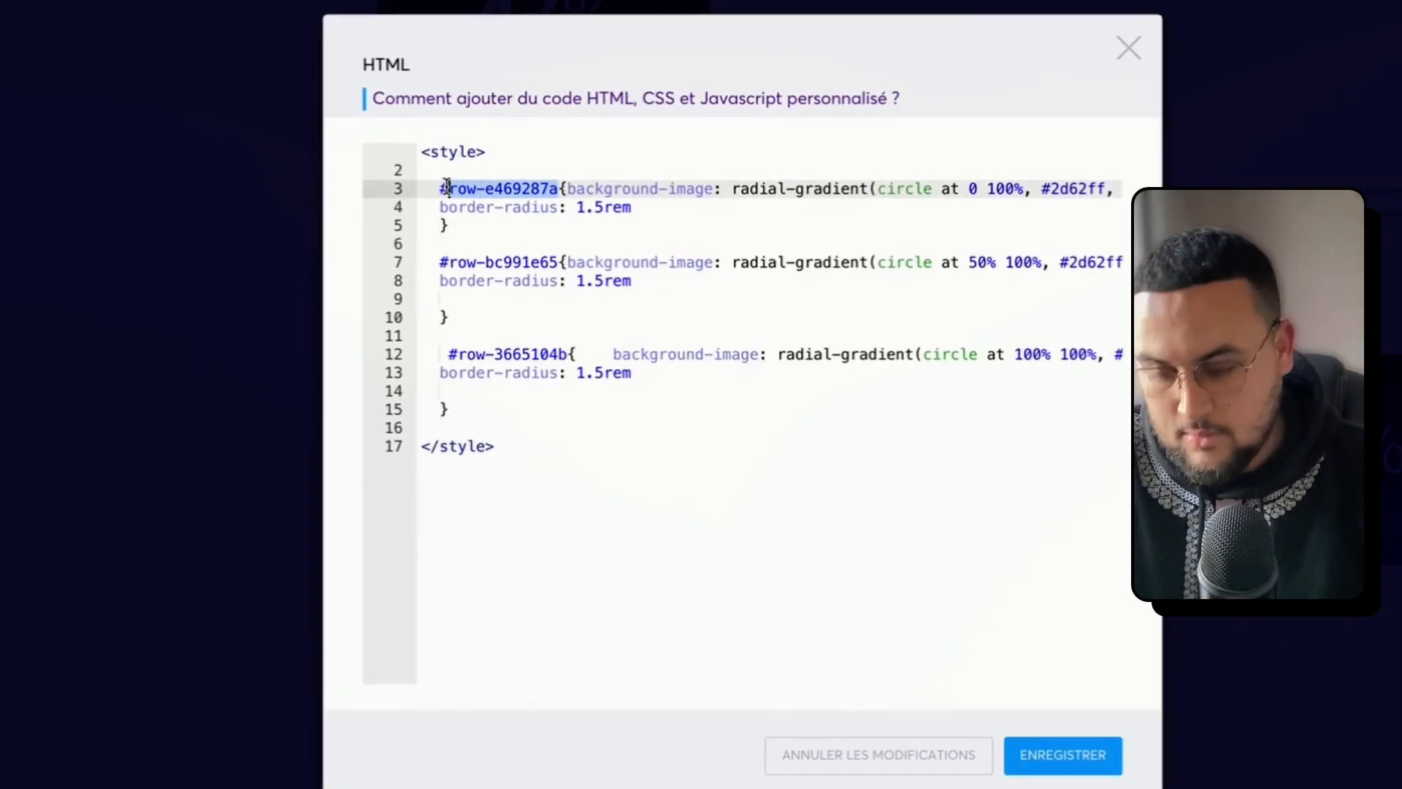
pyautogui.hotkey('ctrl', 'v')
pyautogui.click(1086, 763)
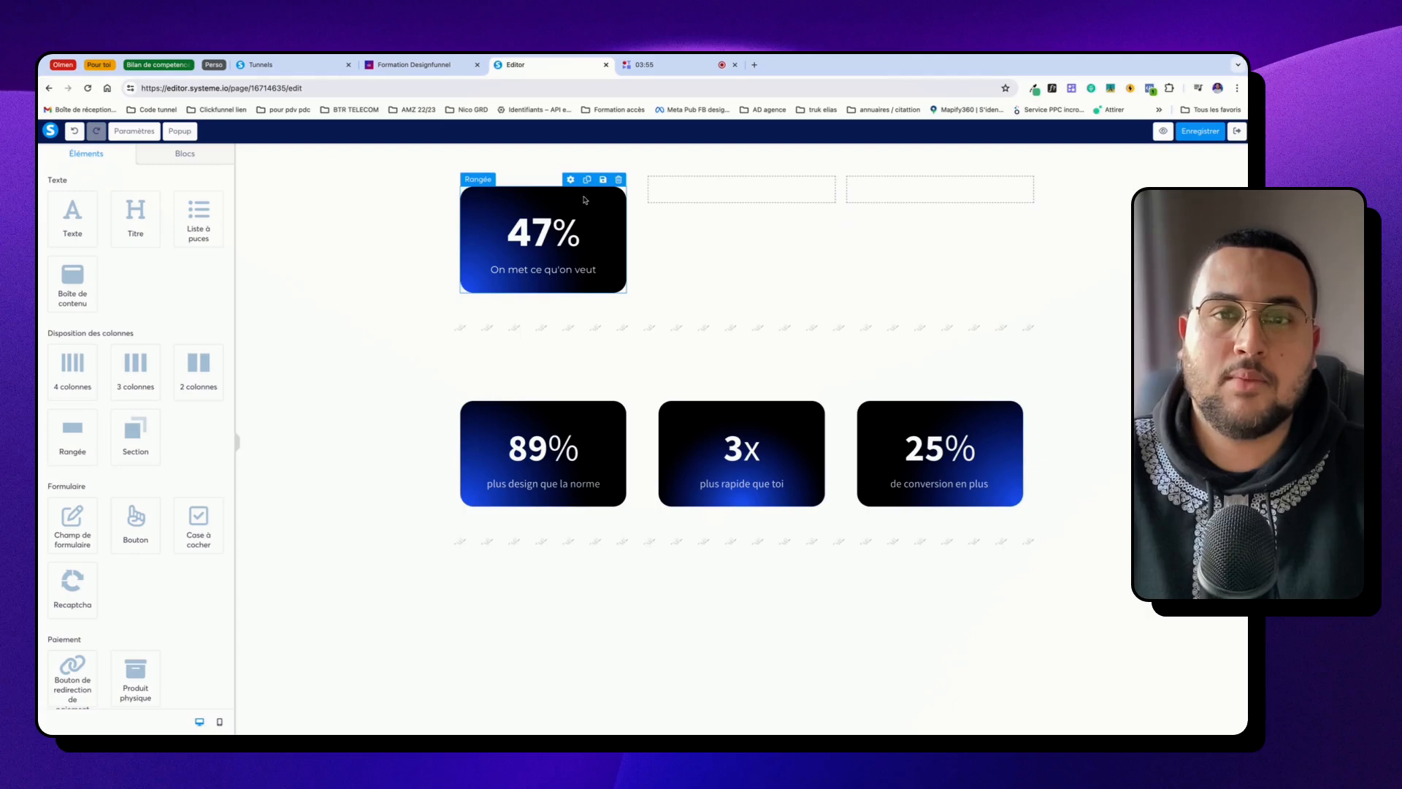
# Delete the border-radius: 1.5rem line from the #row-3449d719 rule in the upper HTML code element and save the code.
pyautogui.click(592, 325)
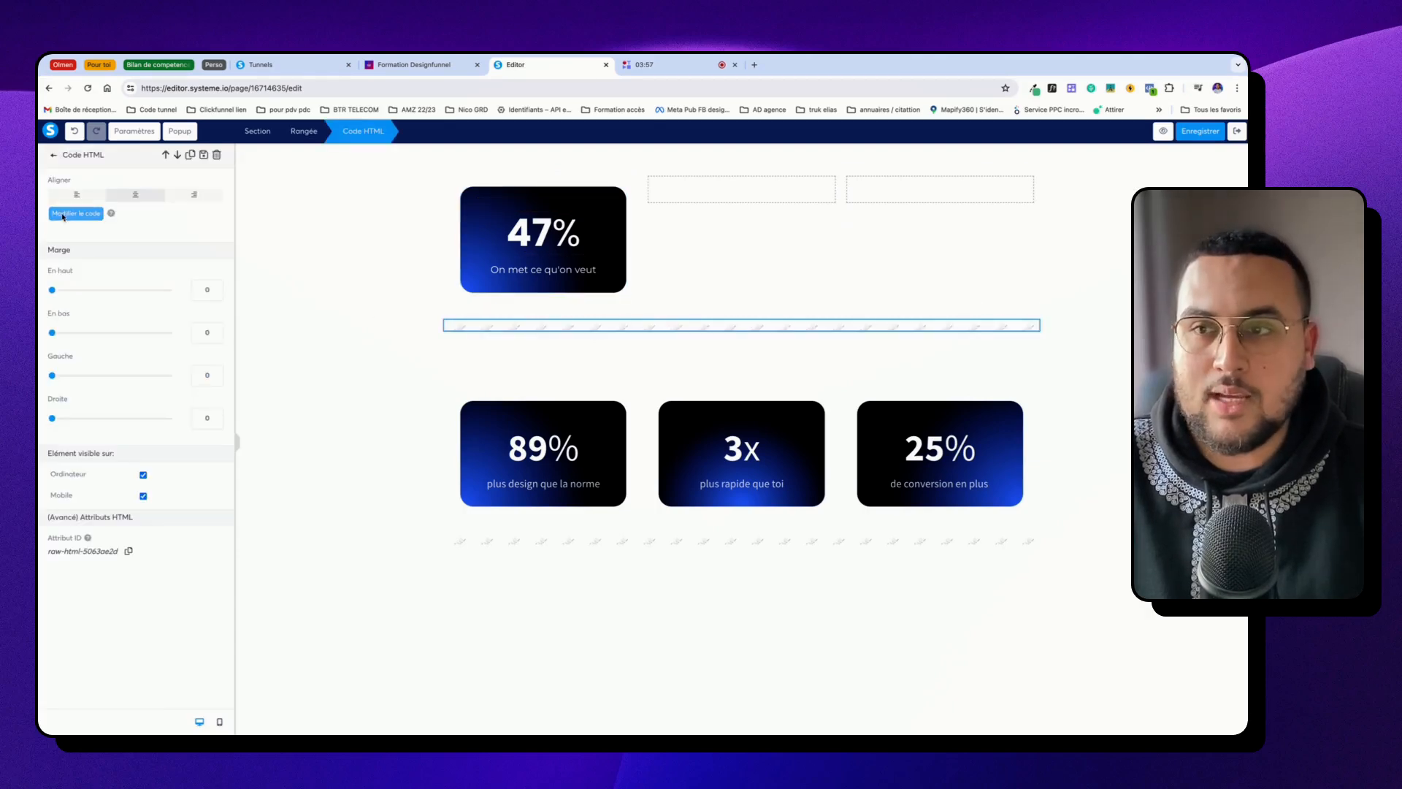
pyautogui.click(63, 215)
pyautogui.moveTo(538, 269); pyautogui.dragTo(342, 264)
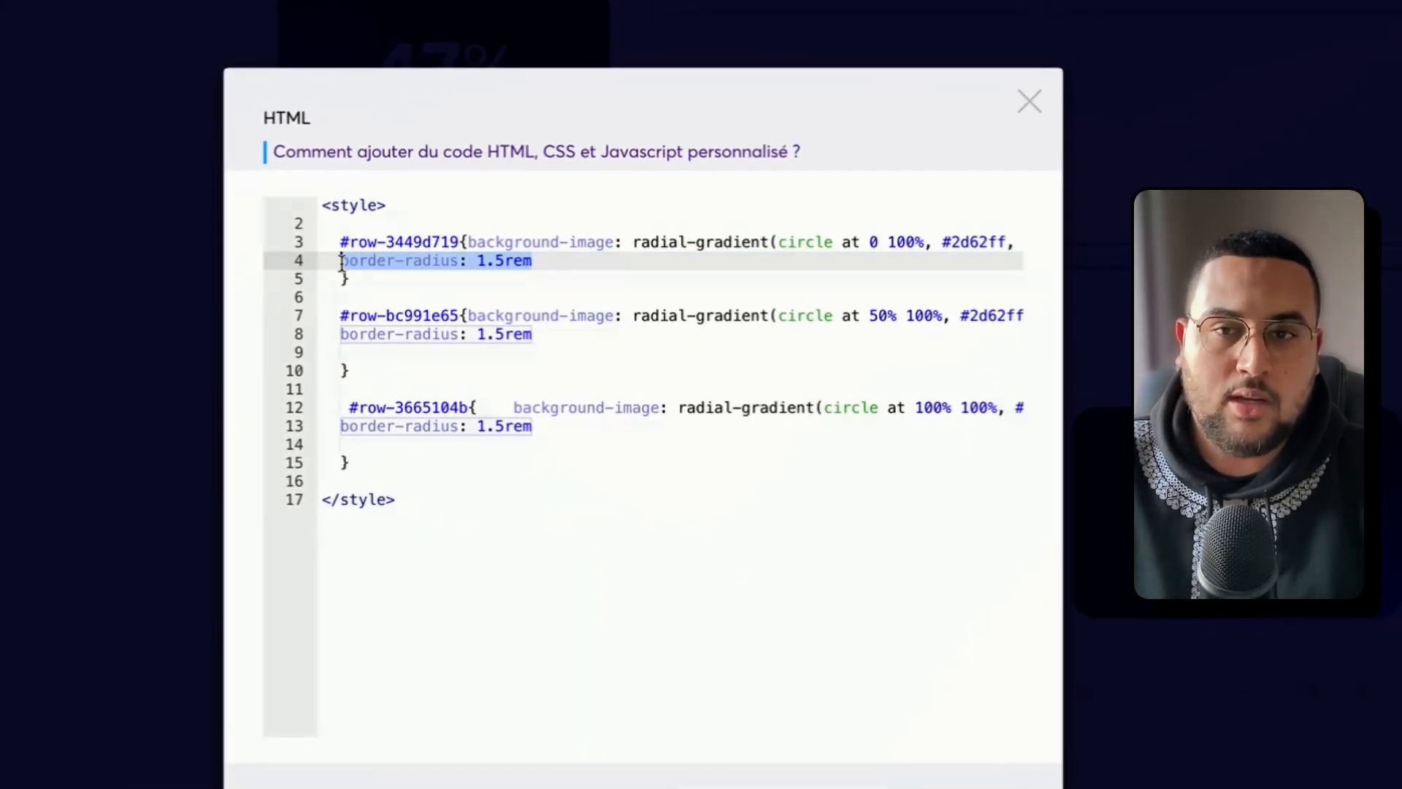
pyautogui.click(565, 249)
pyautogui.click(541, 260)
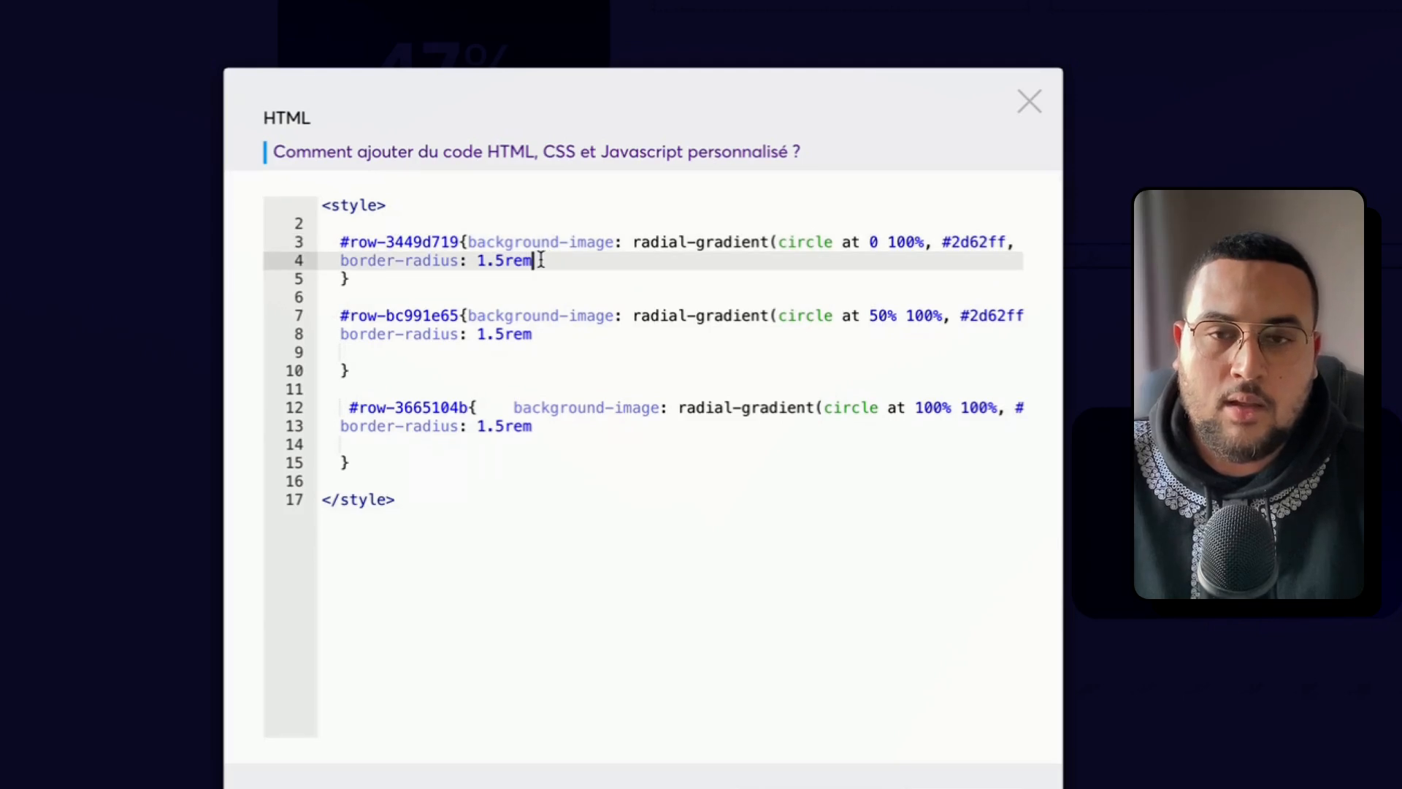
pyautogui.moveTo(340, 257); pyautogui.dragTo(531, 260)
pyautogui.press('BackSpace')
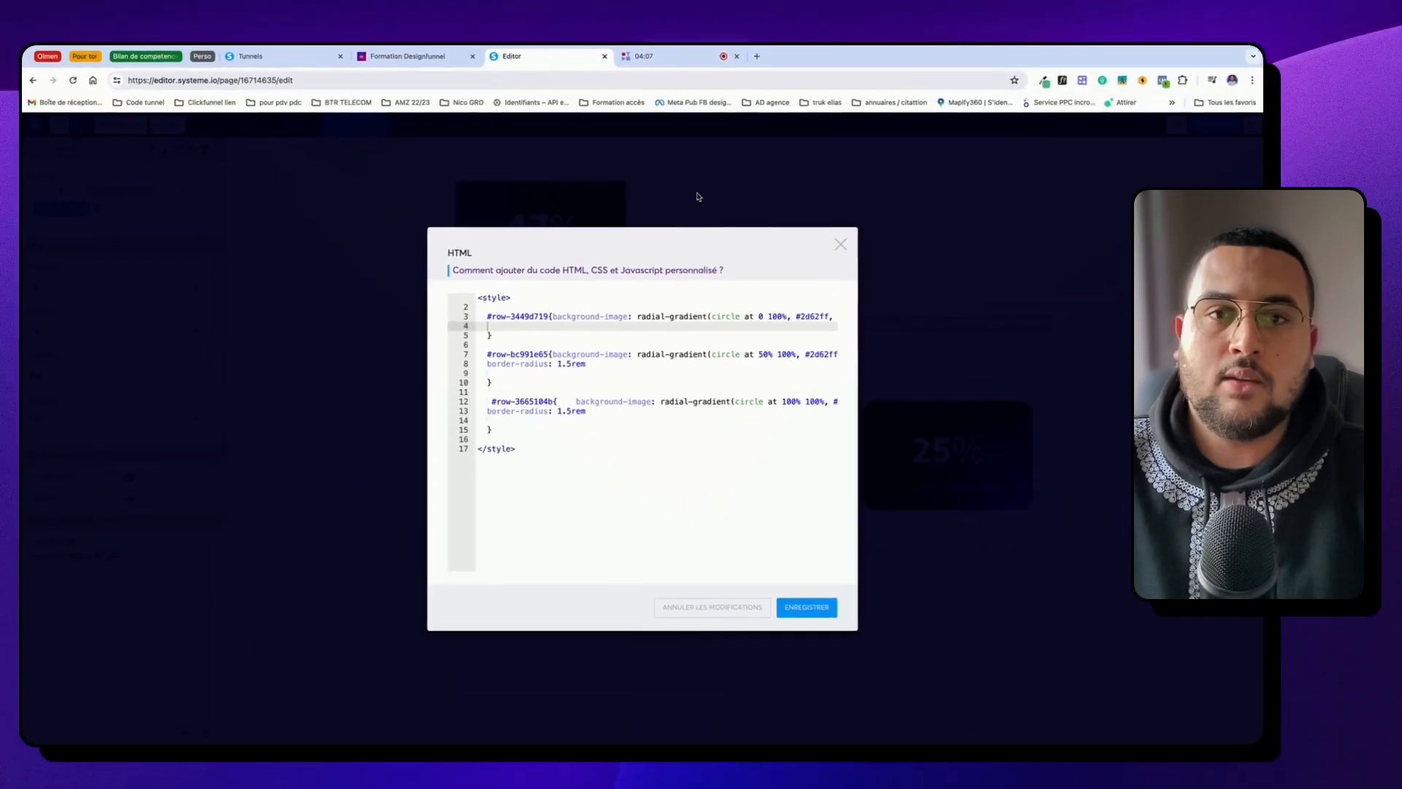
pyautogui.click(606, 18)
# Try a corner rounding of 30 in the 47% row's border settings, and reset it to 0.
pyautogui.click(623, 202)
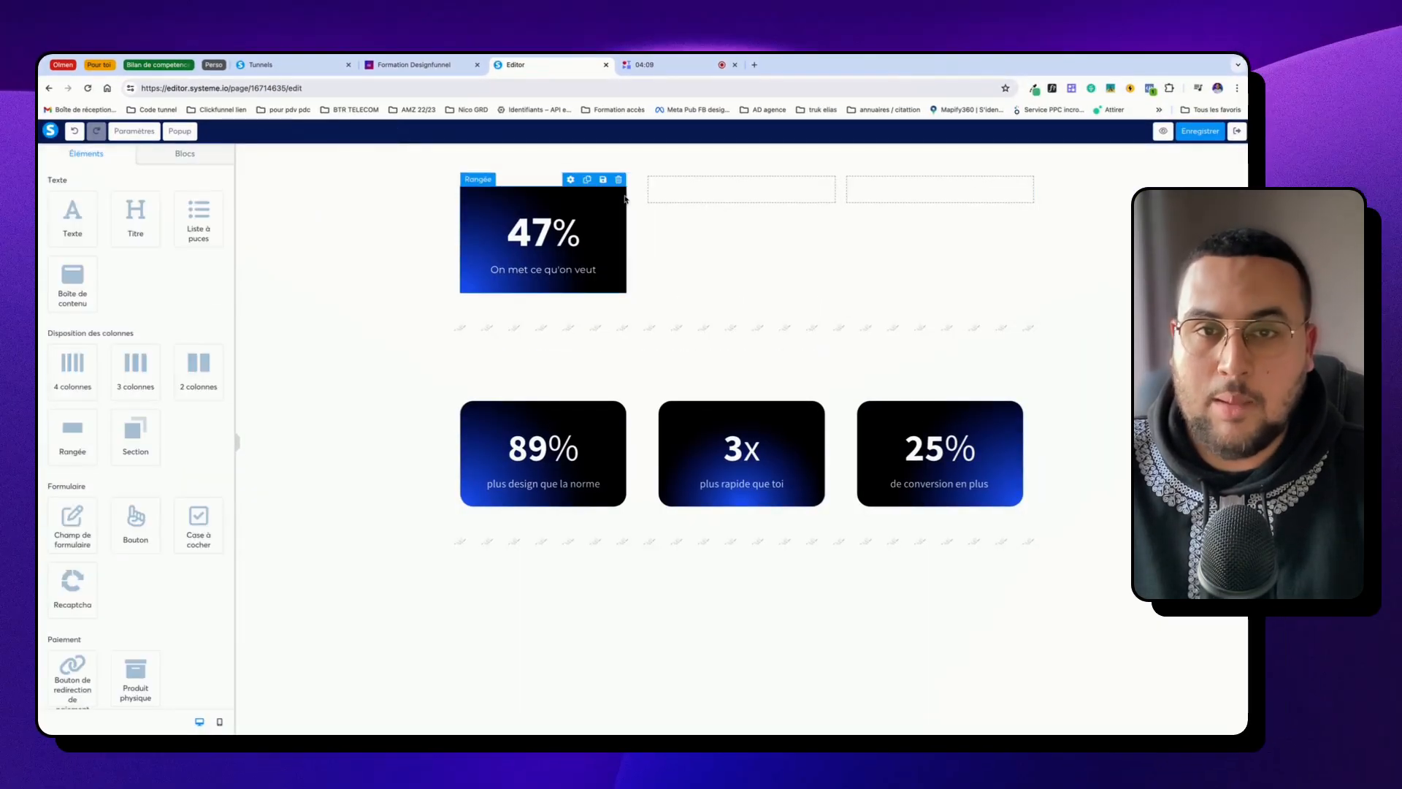
pyautogui.scroll(-5, 107, 367)
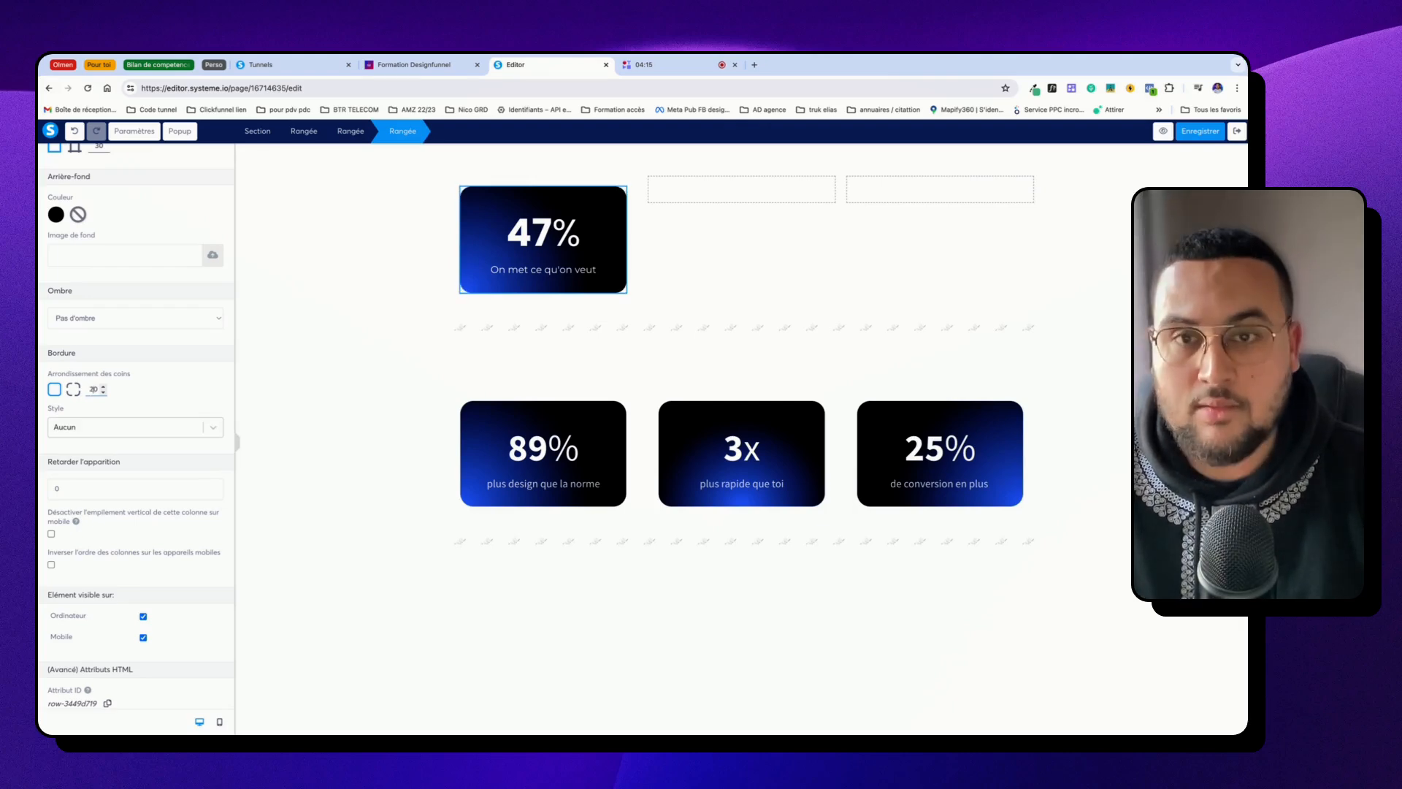
pyautogui.write('100')
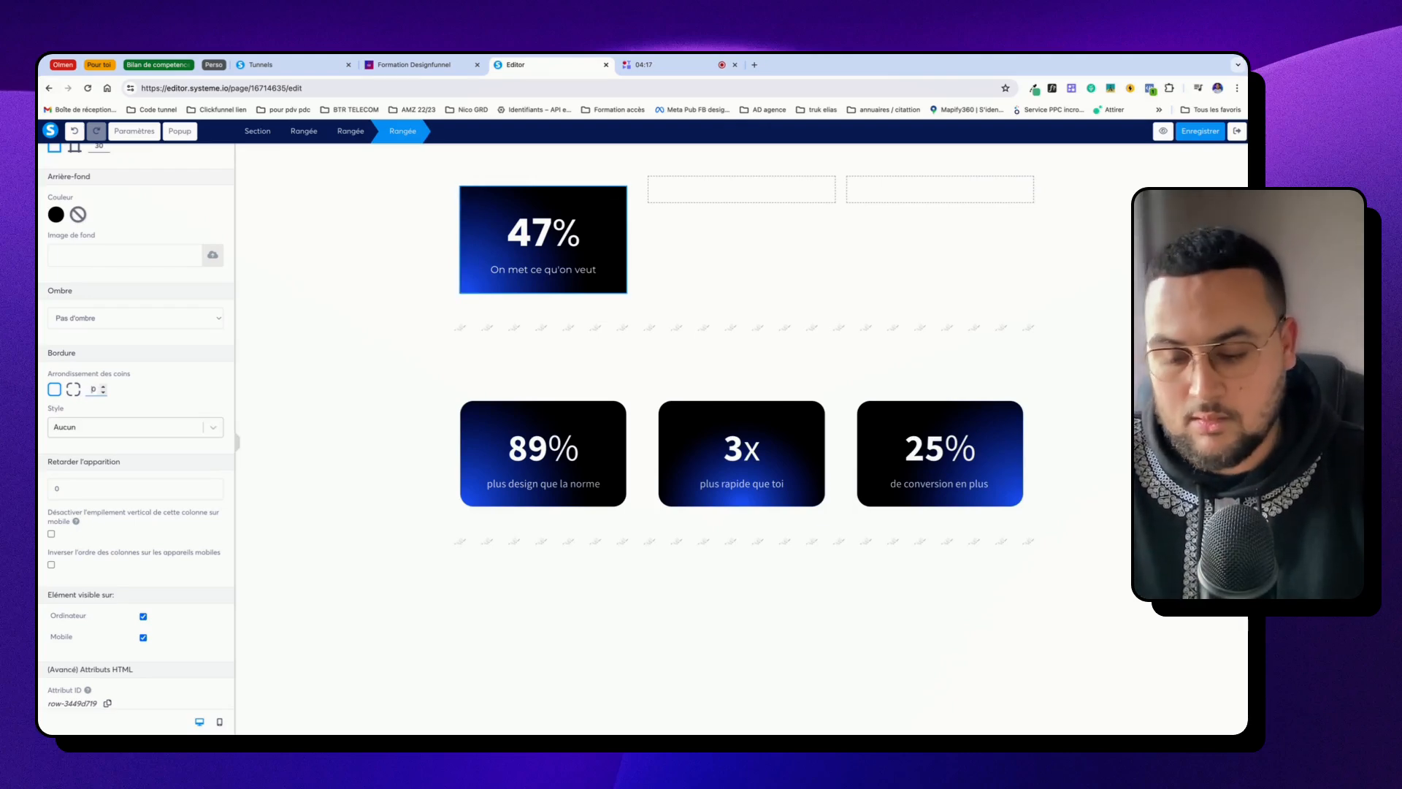
pyautogui.press('BackSpace')
pyautogui.press('BackSpace')
pyautogui.press('BackSpace')
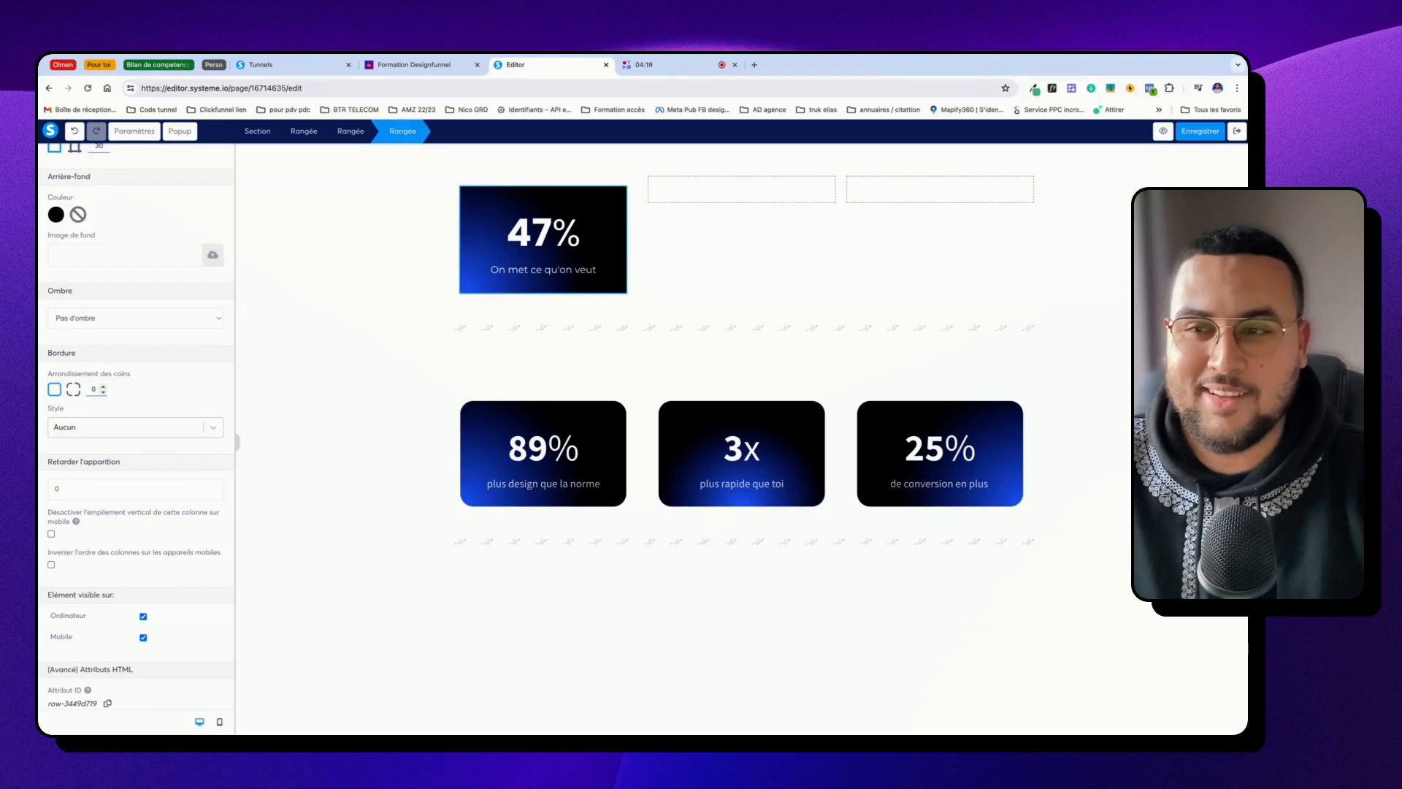
# Restore the border-radius: 1.5rem line in the #row-3449d719 rule and save the code.
pyautogui.click(452, 325)
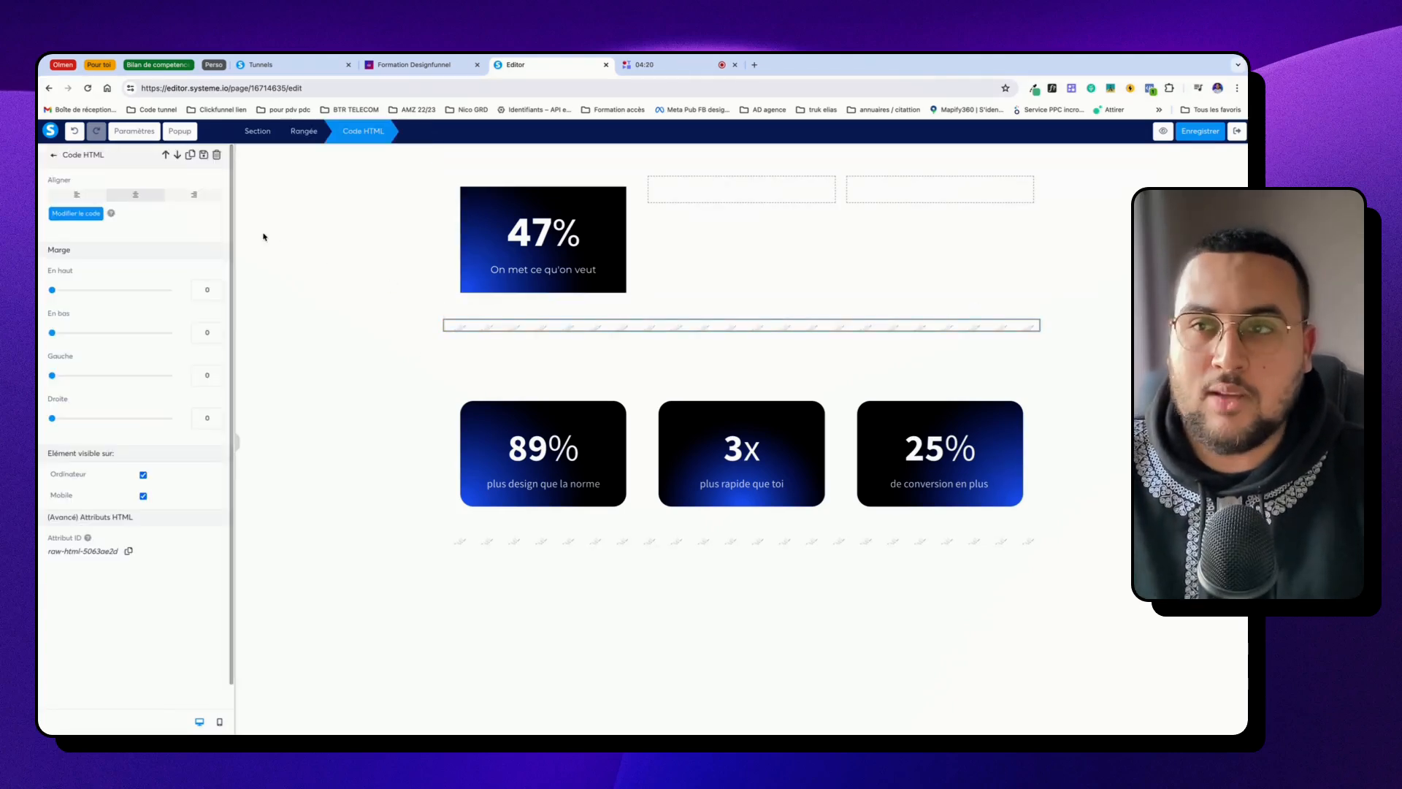
pyautogui.click(92, 214)
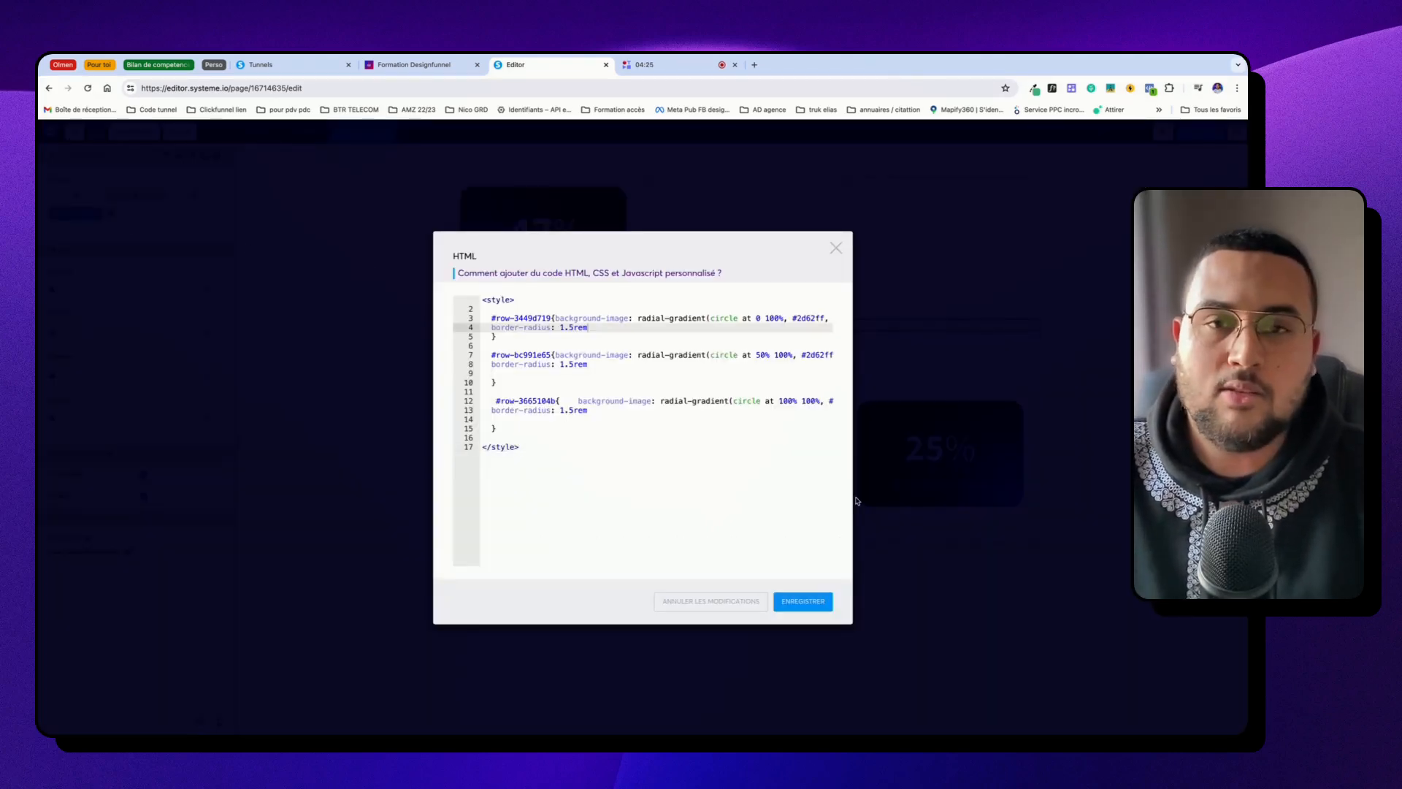
pyautogui.click(1220, 129)
pyautogui.click(673, 292)
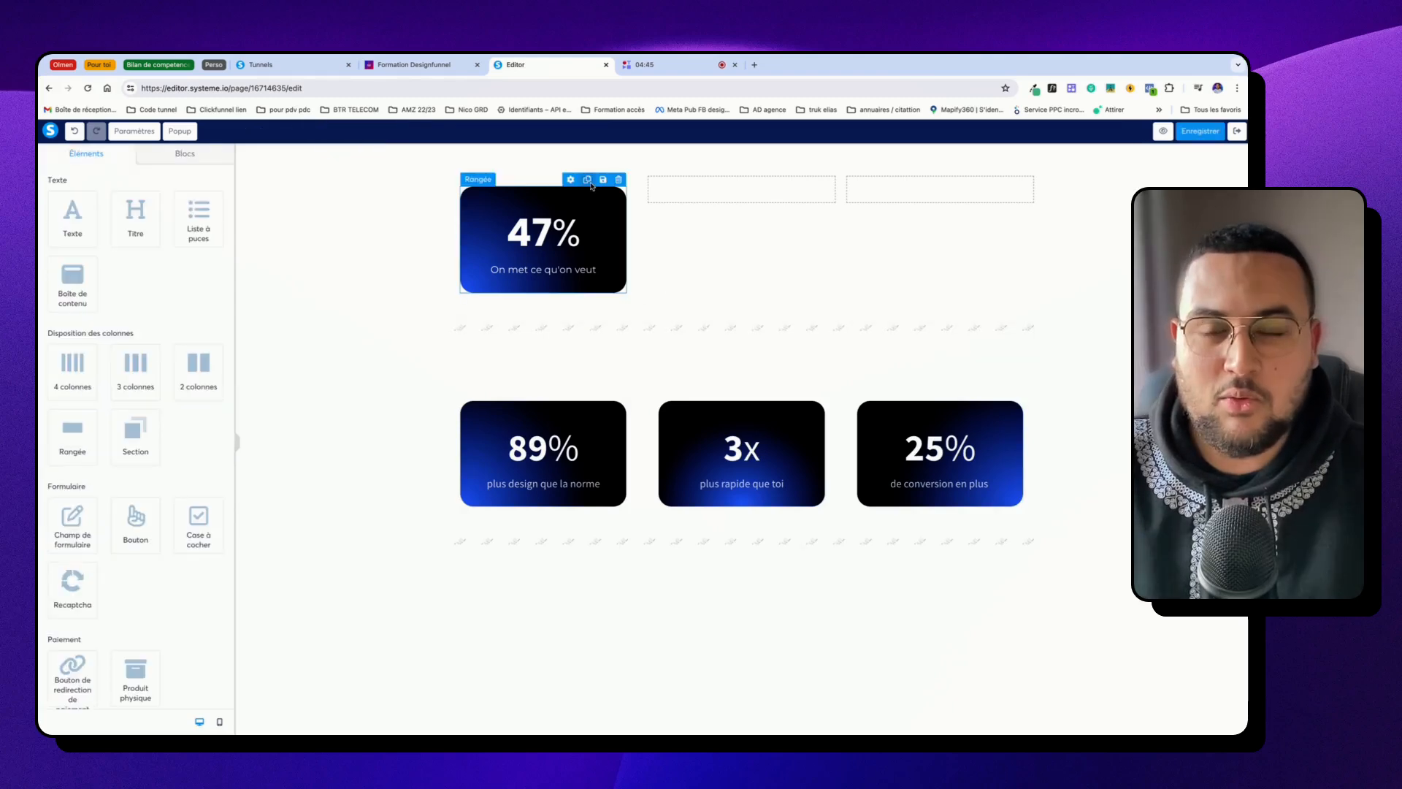
# Duplicate the 47% card row twice and move the copies into the second and third columns.
pyautogui.click(587, 179)
pyautogui.click(588, 179)
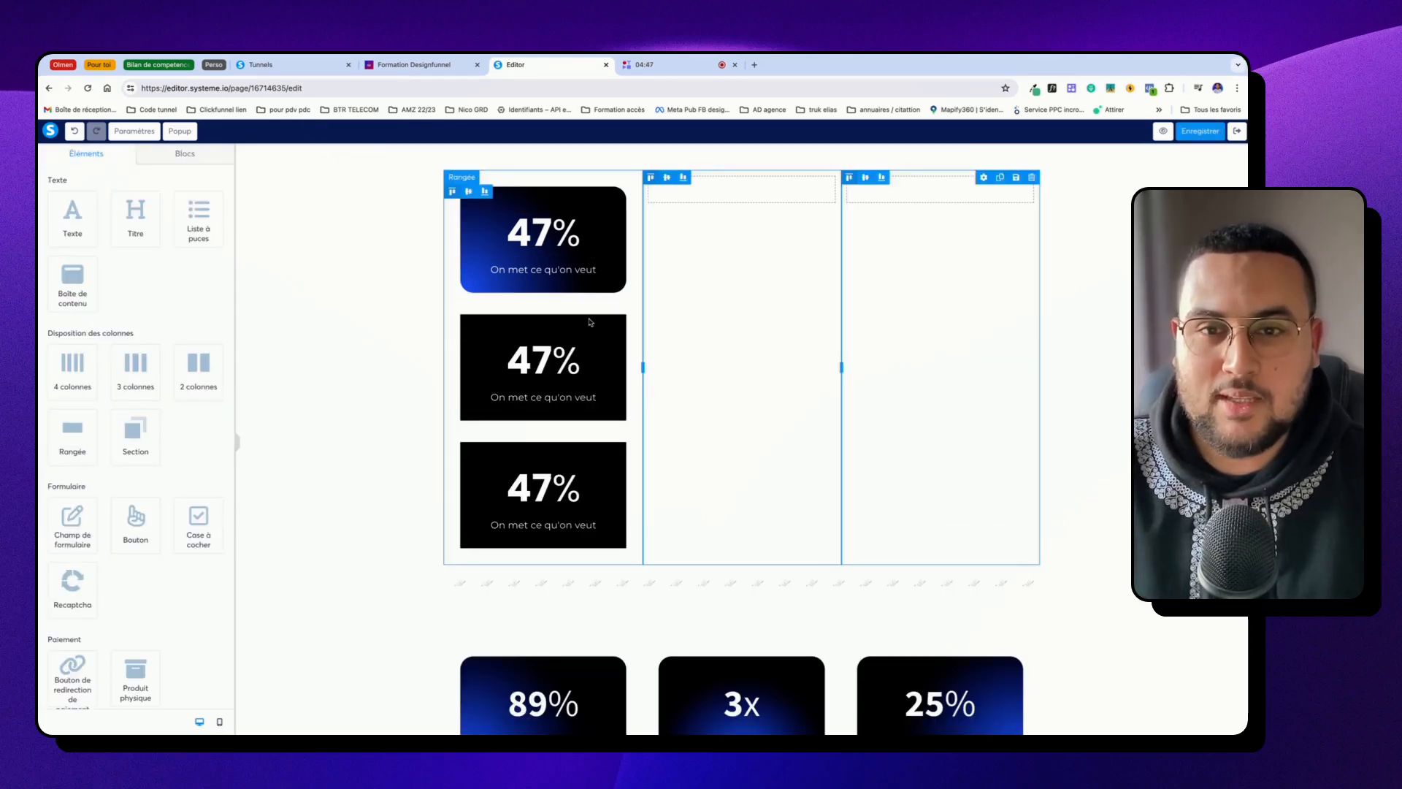
pyautogui.moveTo(591, 324); pyautogui.dragTo(1057, 183)
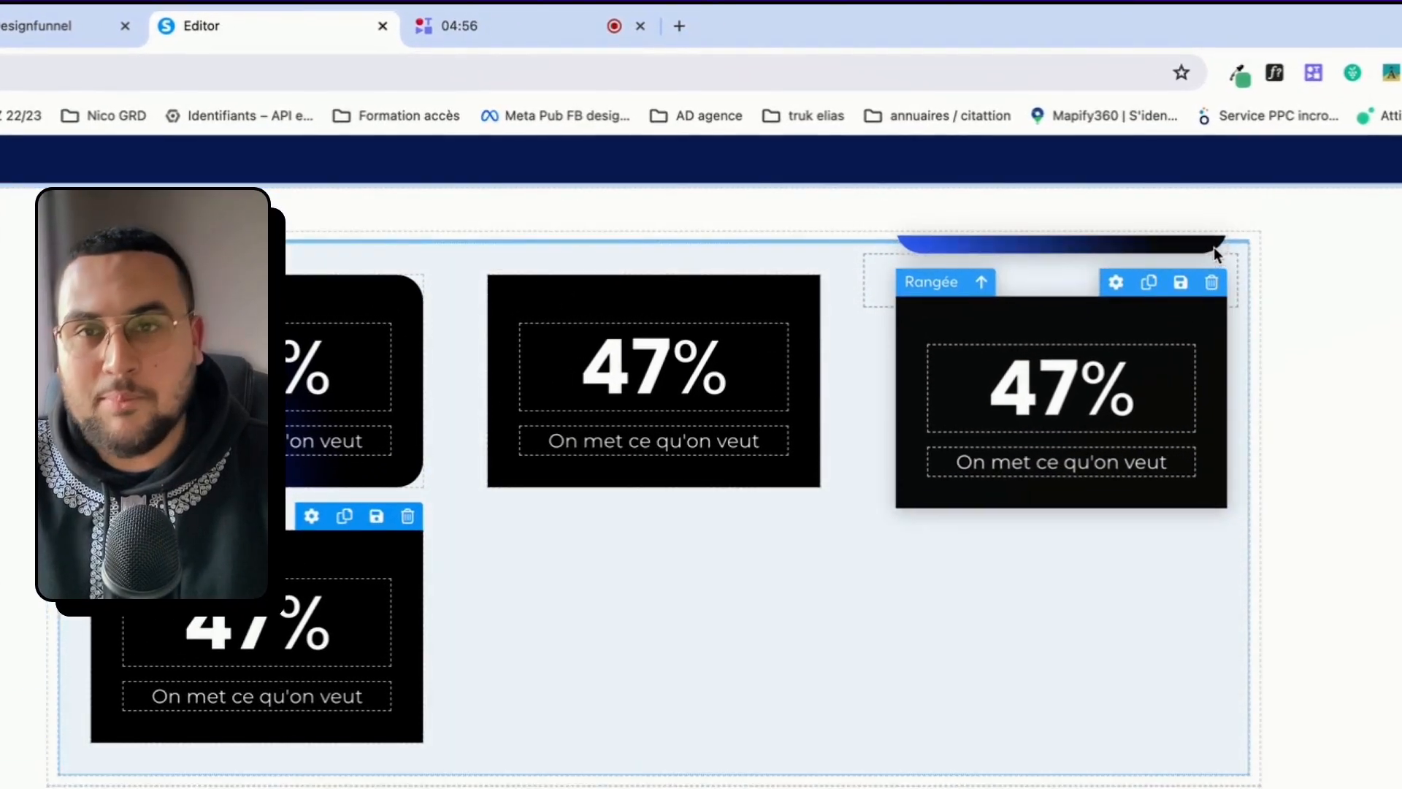
pyautogui.moveTo(1214, 249)
pyautogui.mouseDown()
pyautogui.moveTo(1265, 238)
pyautogui.moveTo(1255, 271)
pyautogui.moveTo(1199, 268)
pyautogui.mouseUp()
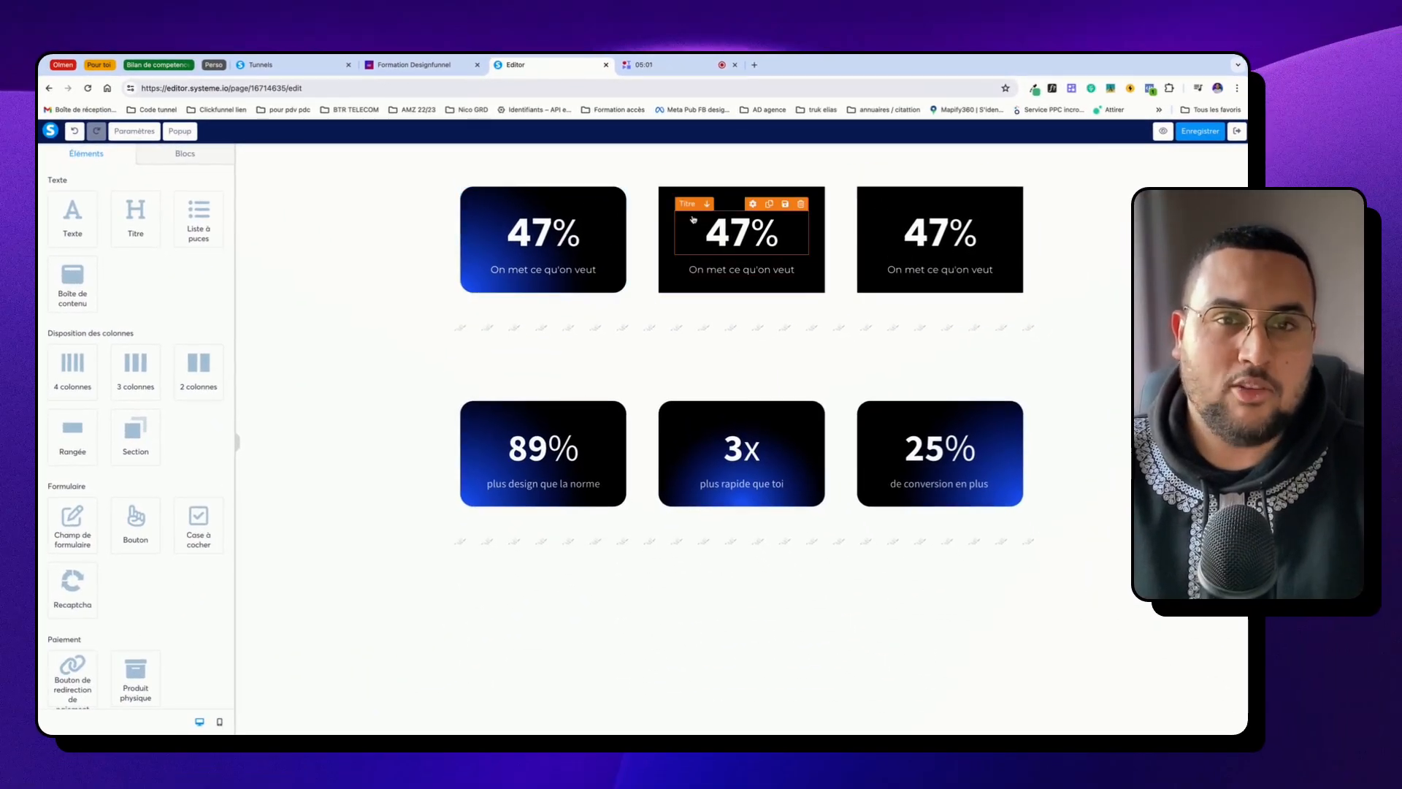
# Copy the middle 47% card's row ID and replace the second style rule's ID in the upper HTML code with row-68d7b55f.
pyautogui.click(666, 196)
pyautogui.scroll(-8, 108, 658)
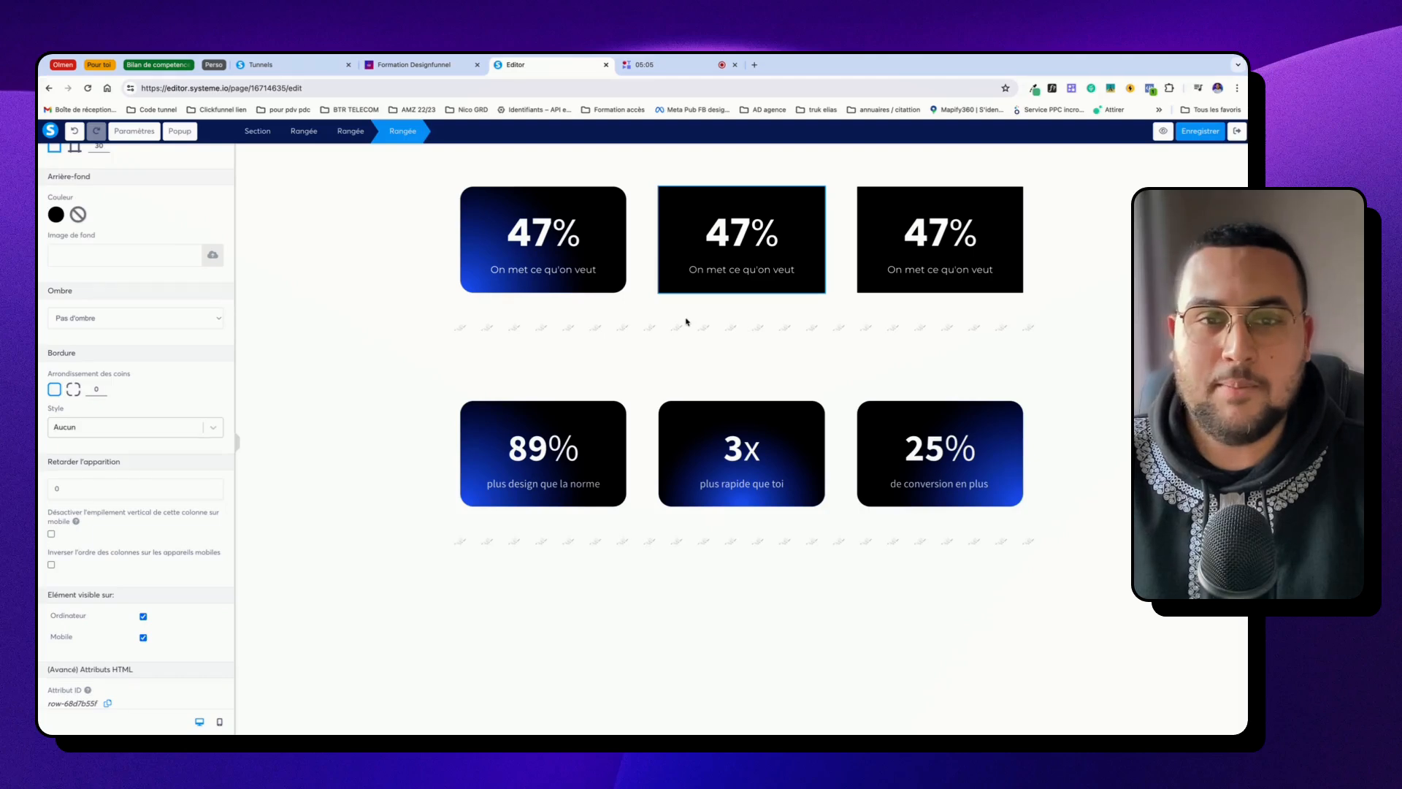
pyautogui.click(659, 332)
pyautogui.click(658, 333)
pyautogui.doubleClick(658, 332)
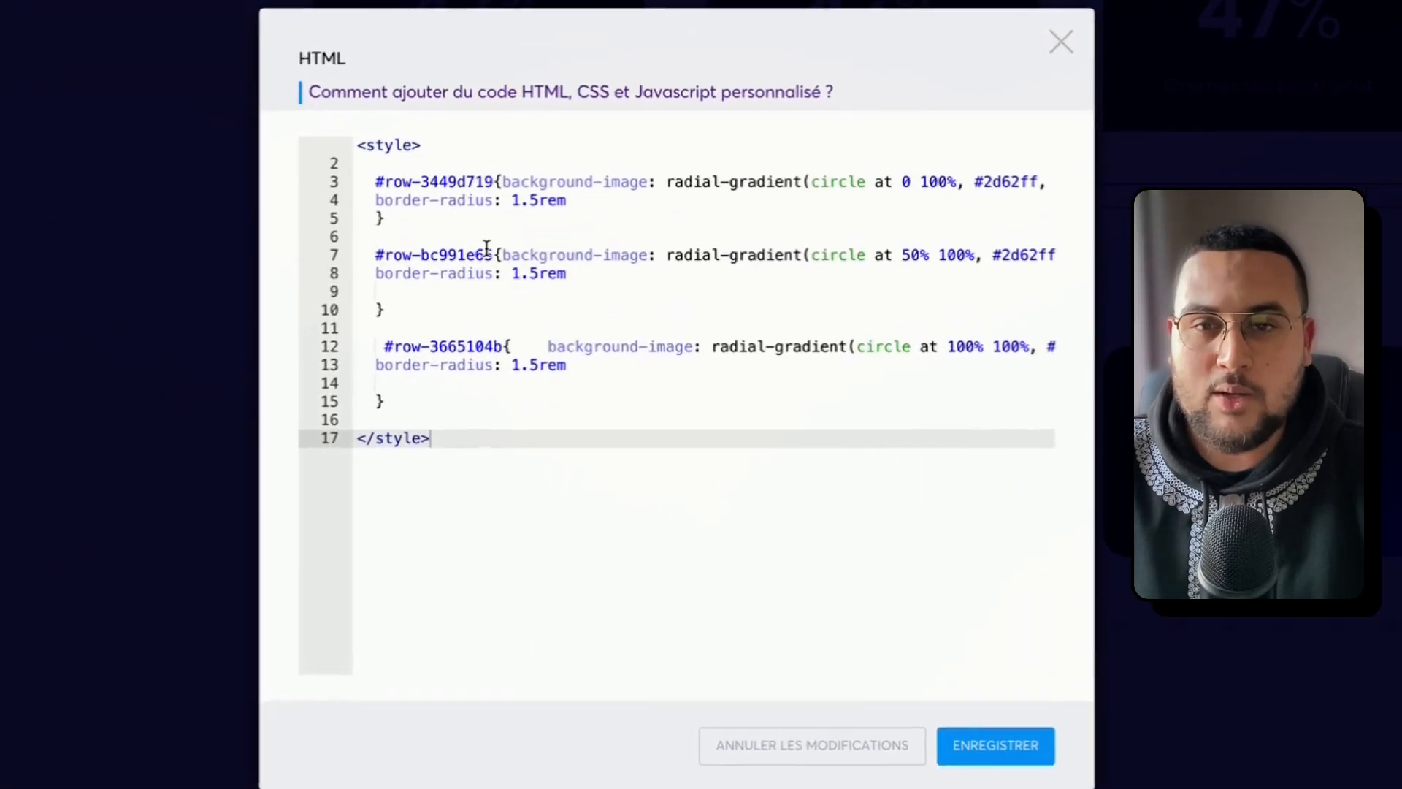
pyautogui.doubleClick(486, 253)
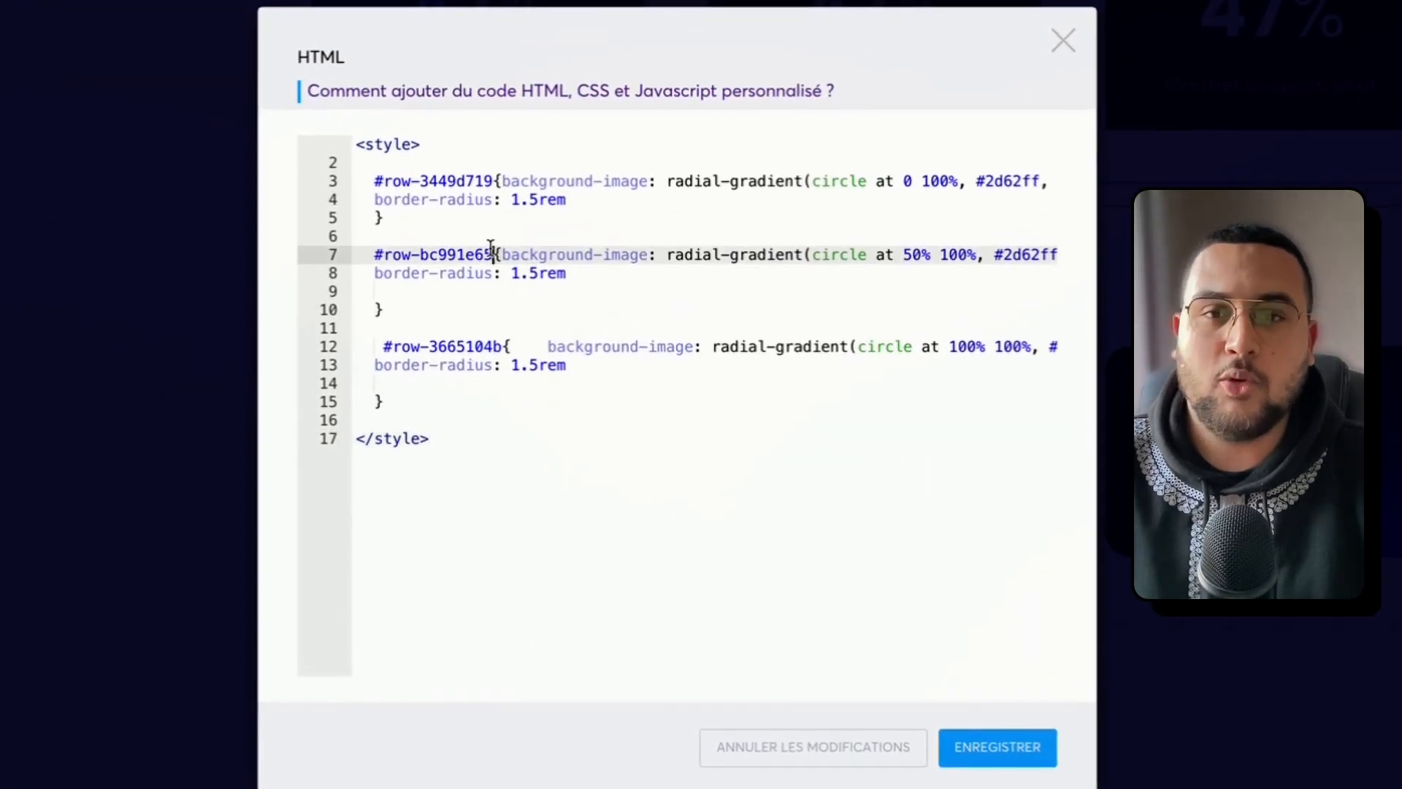
pyautogui.rightClick(387, 255)
pyautogui.click(558, 450)
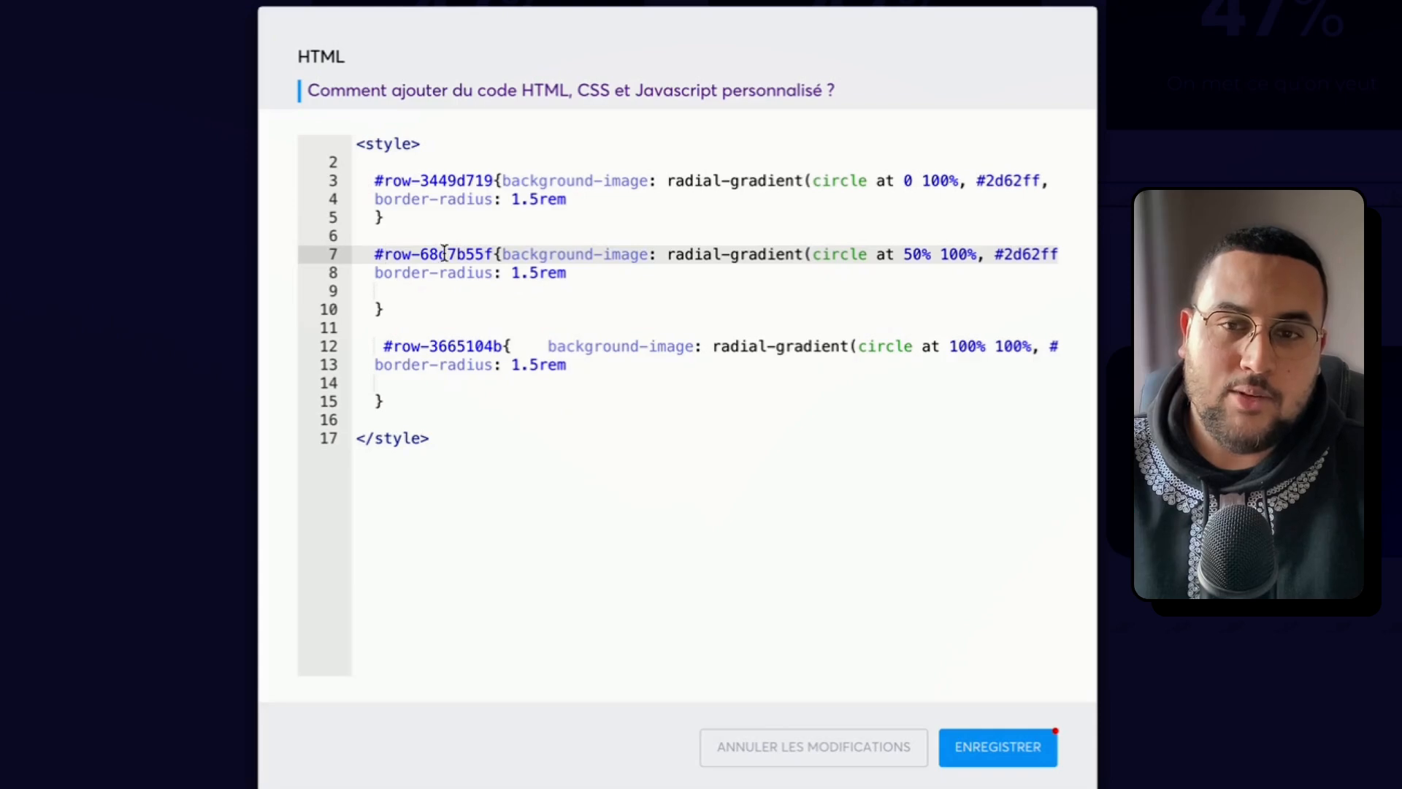
# Save the edited HTML code and copy the row ID of the third 47% card.
pyautogui.click(972, 610)
pyautogui.click(995, 752)
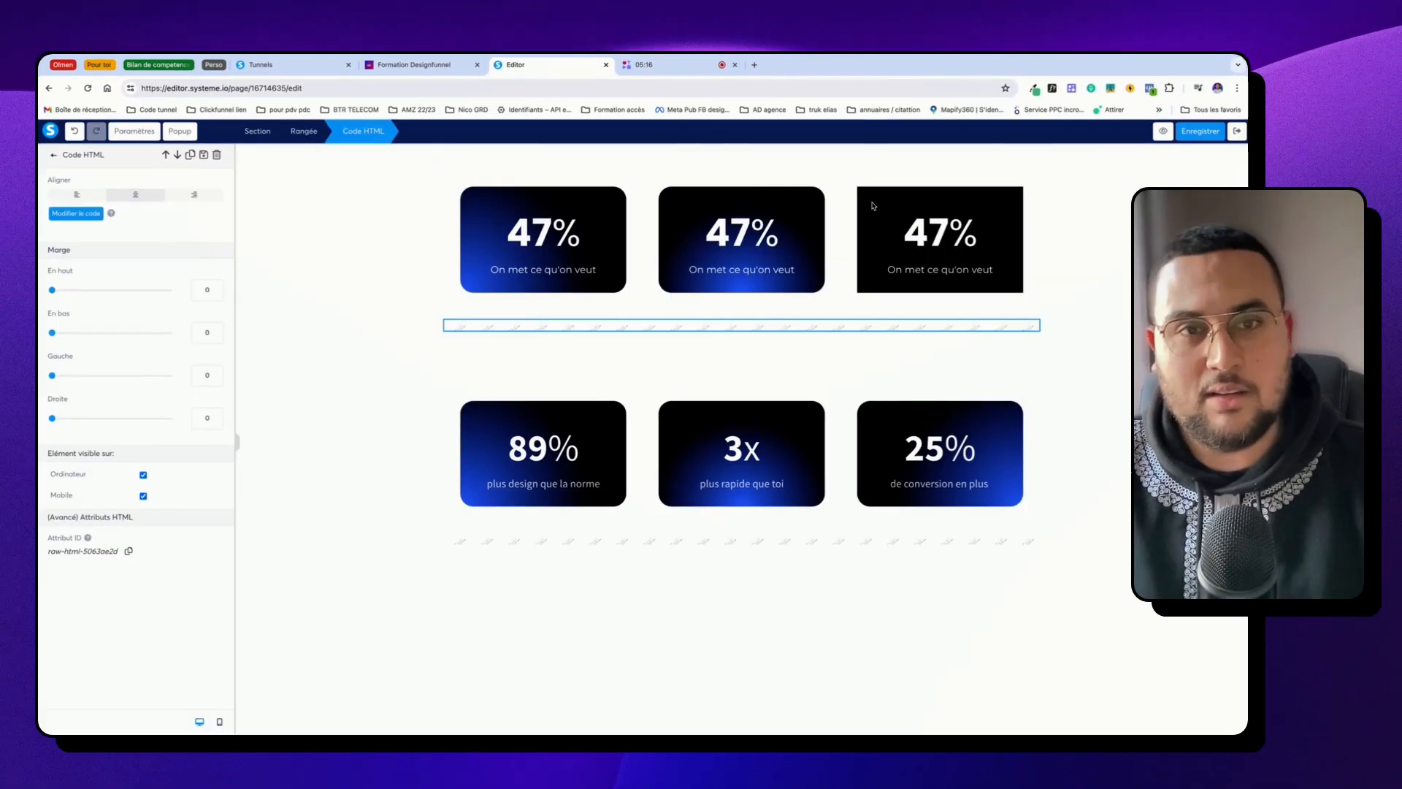
pyautogui.click(868, 197)
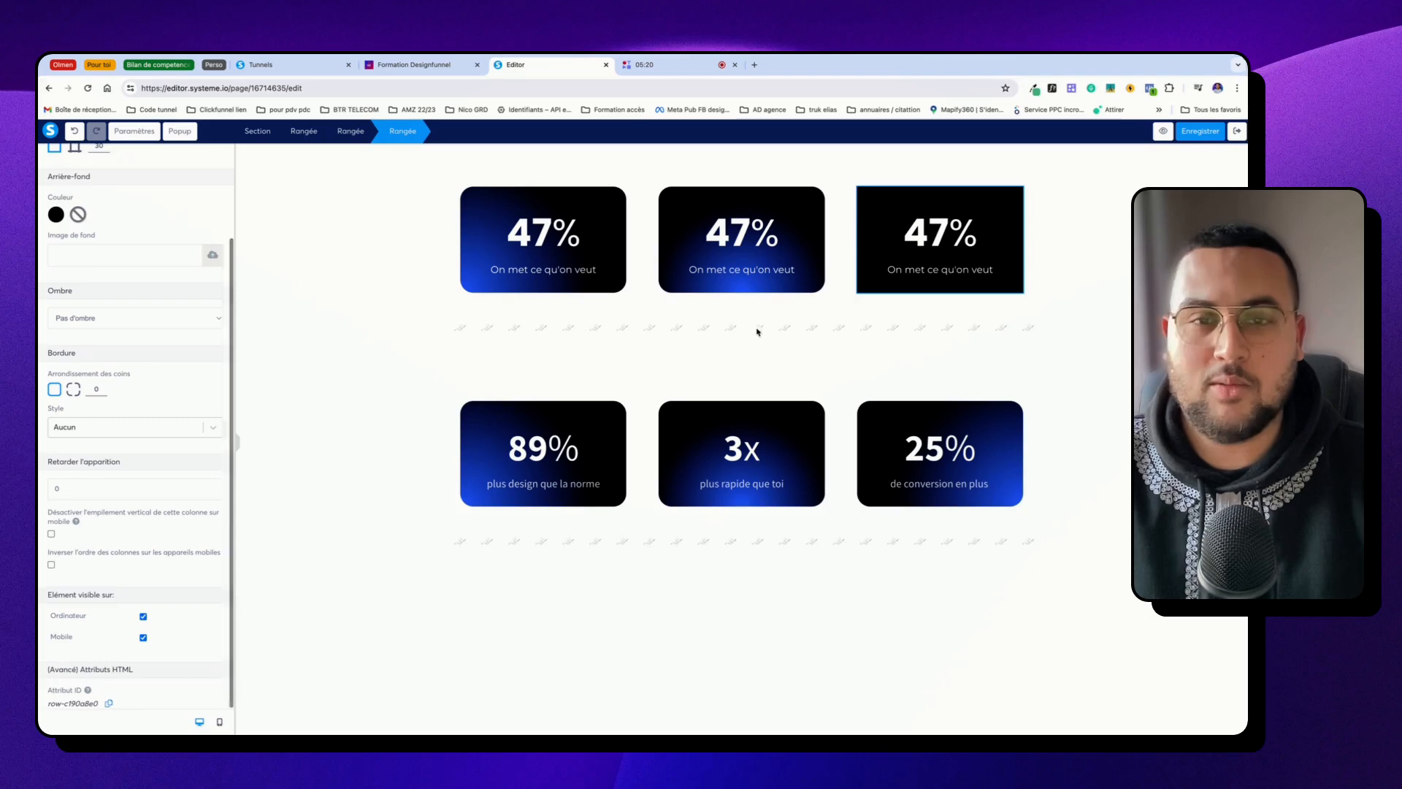
# Replace the third style rule's ID in the upper HTML code with row-c190a8e0, and save both the code and the page.
pyautogui.click(716, 329)
pyautogui.doubleClick(715, 329)
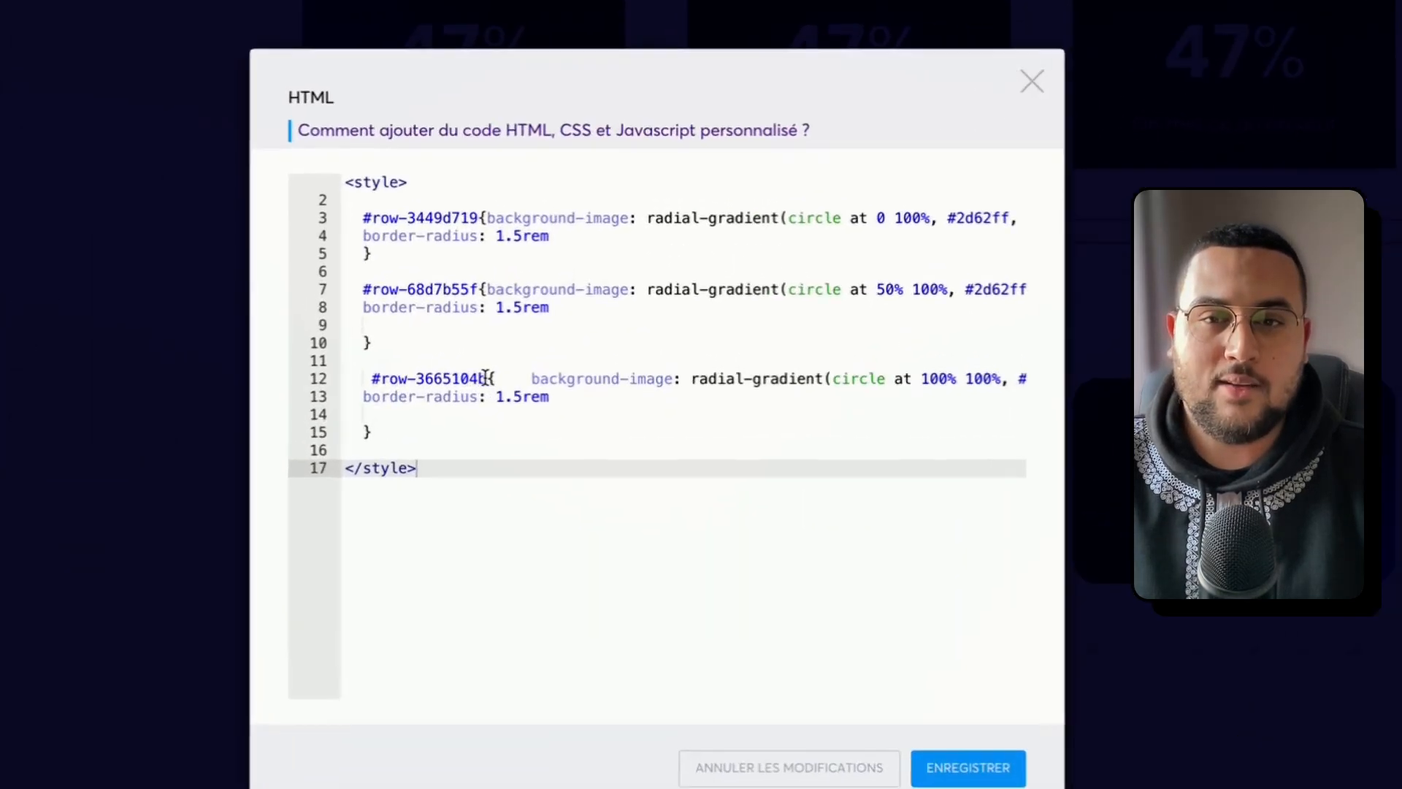
pyautogui.moveTo(553, 401); pyautogui.dragTo(500, 401)
pyautogui.rightClick(373, 377)
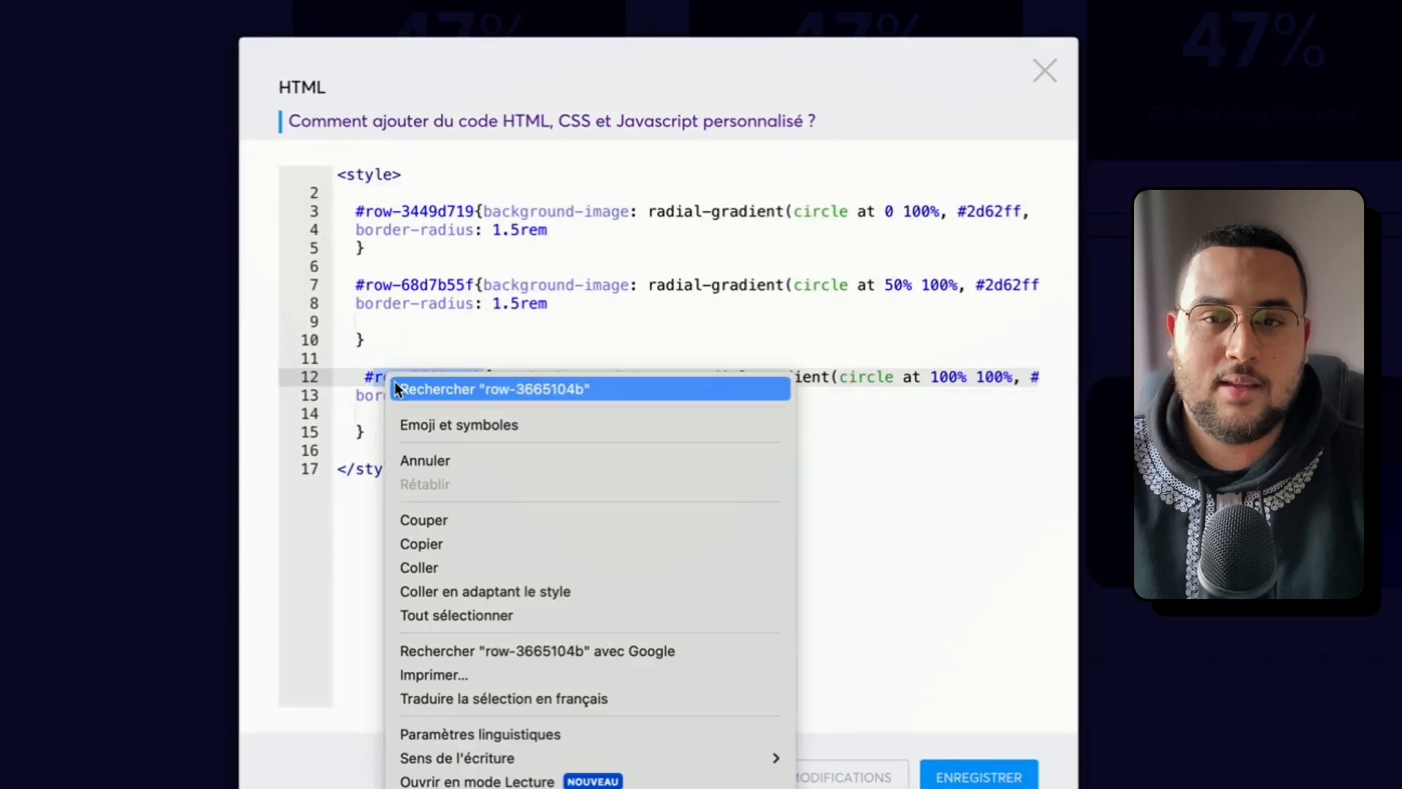
pyautogui.click(438, 539)
pyautogui.hotkey('ctrl', 'v')
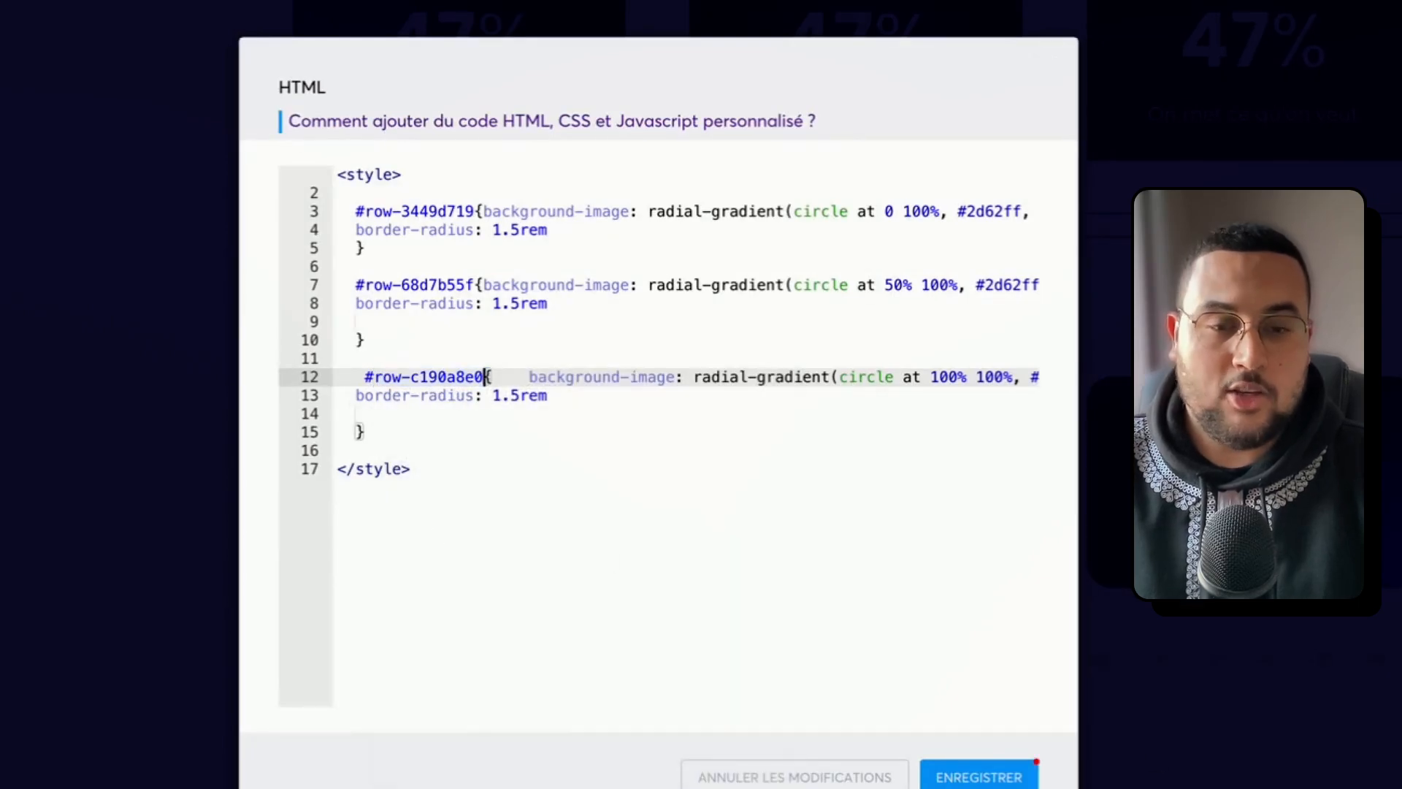
pyautogui.click(1015, 779)
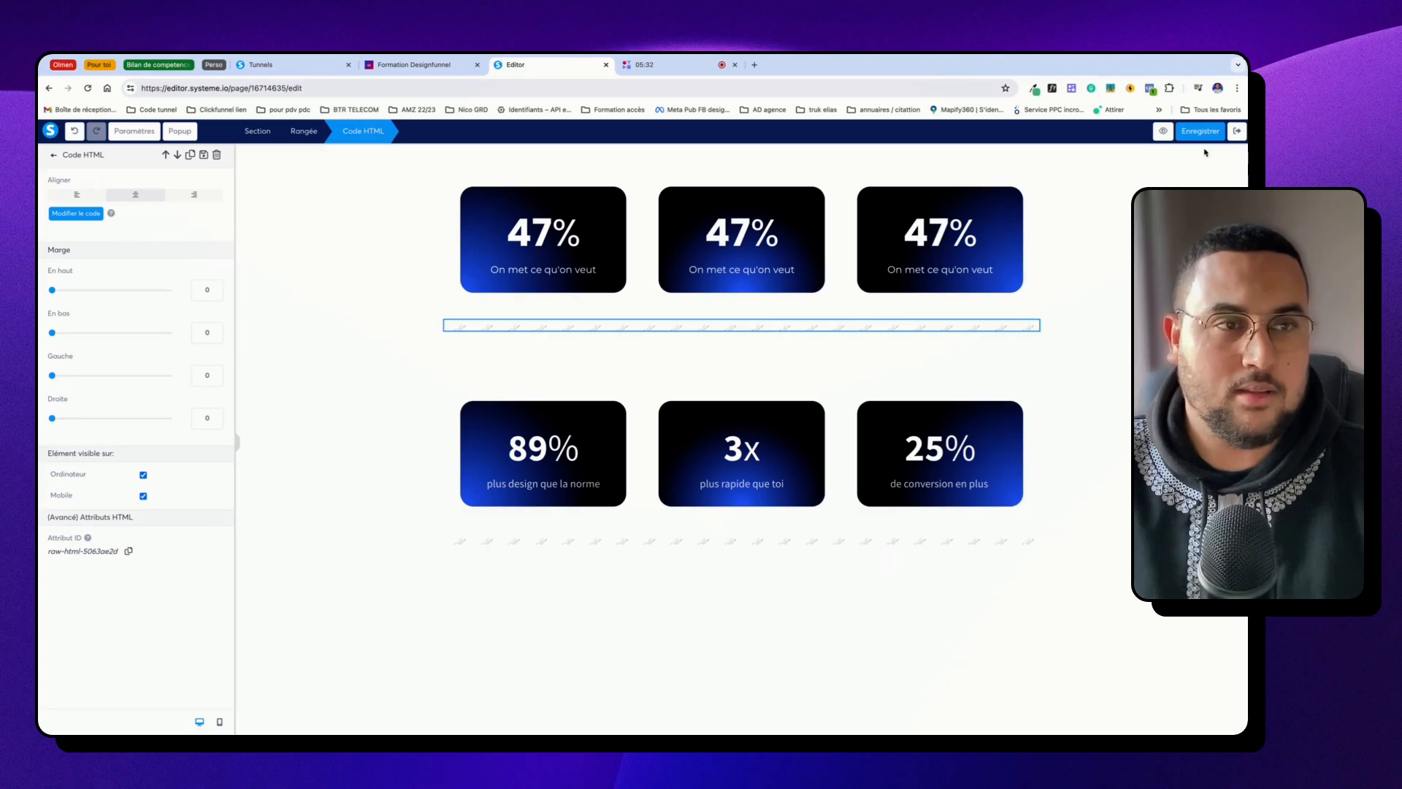
pyautogui.click(1209, 135)
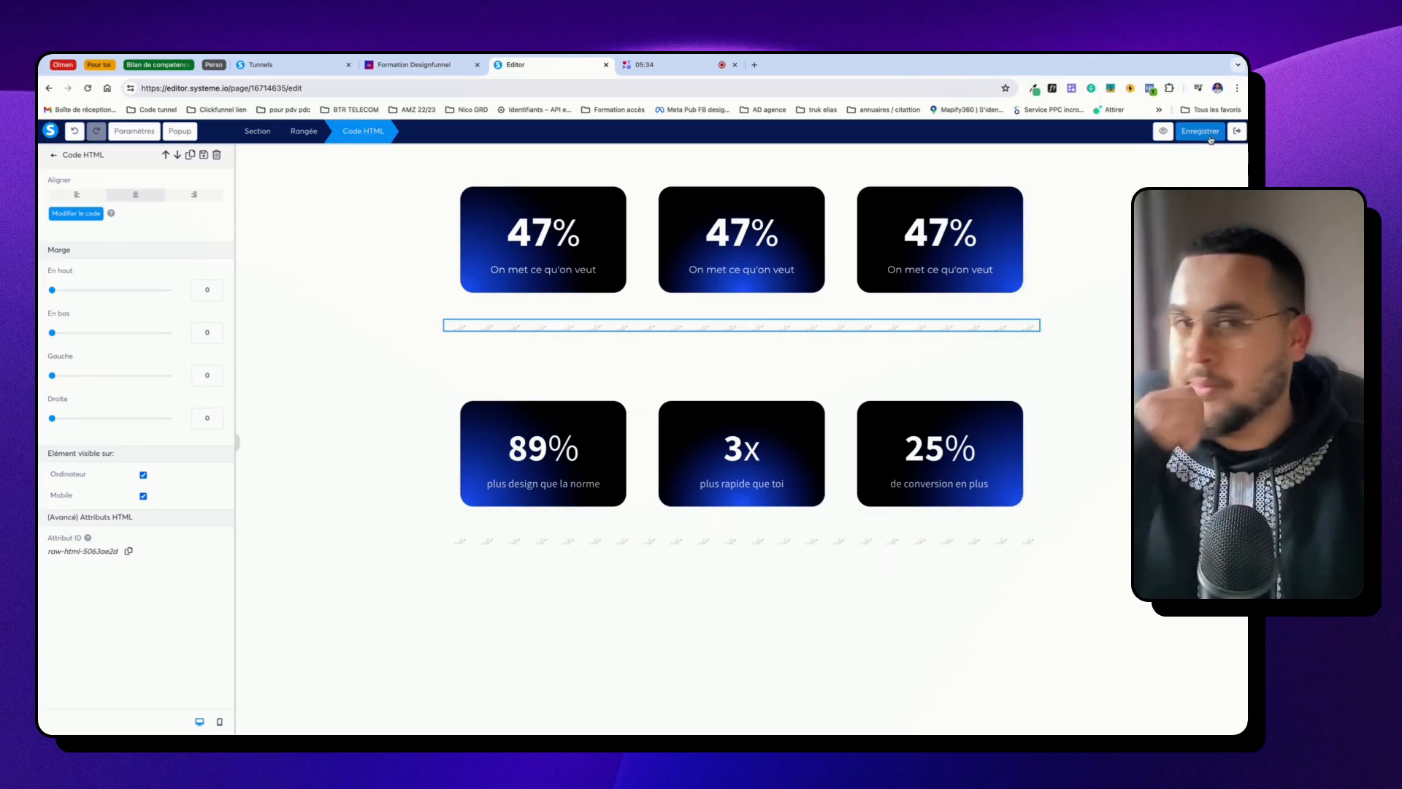
pyautogui.click(1210, 136)
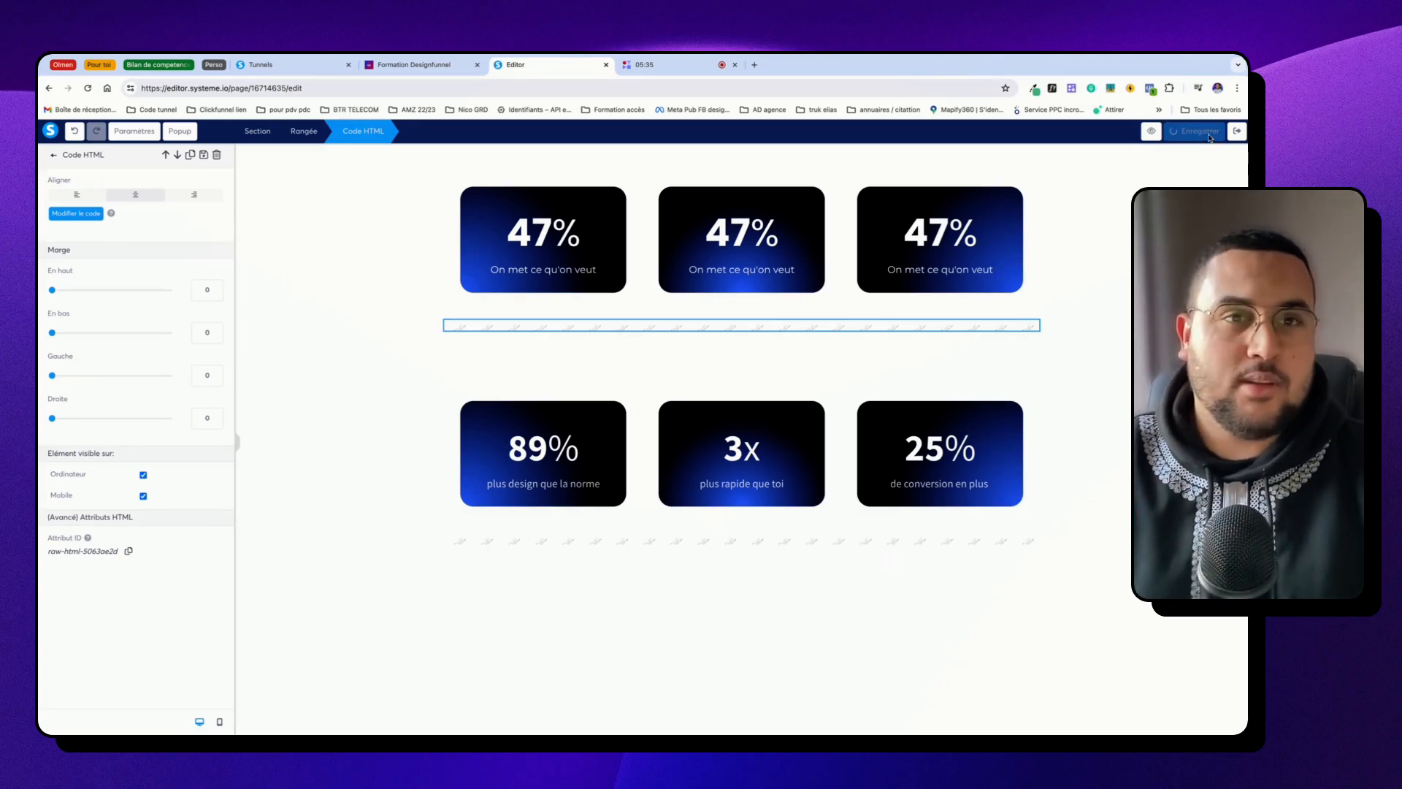
# Change the middle 47% card's title to 7x and remove the bold formatting from the x.
pyautogui.click(733, 234)
pyautogui.moveTo(737, 230); pyautogui.dragTo(721, 229)
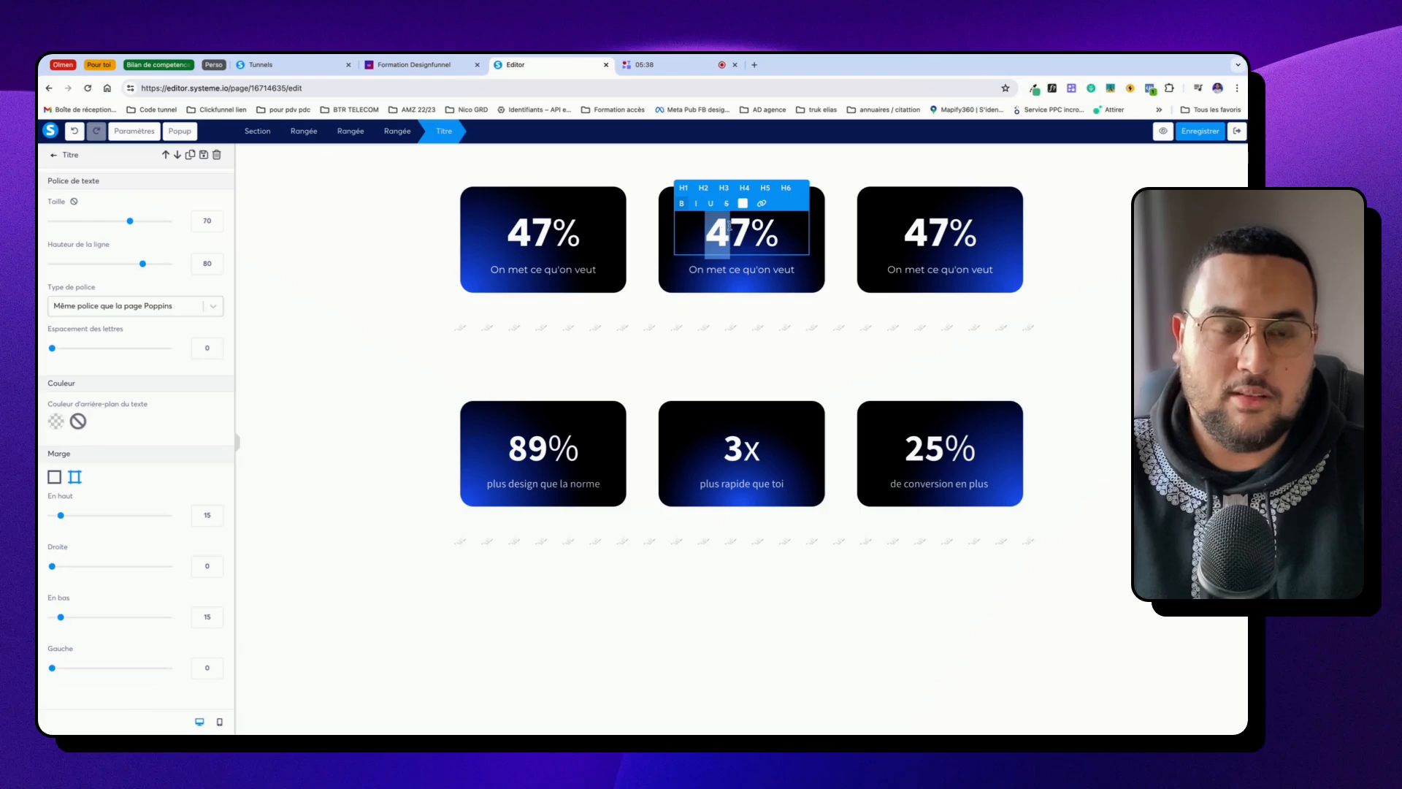
pyautogui.press('BackSpace')
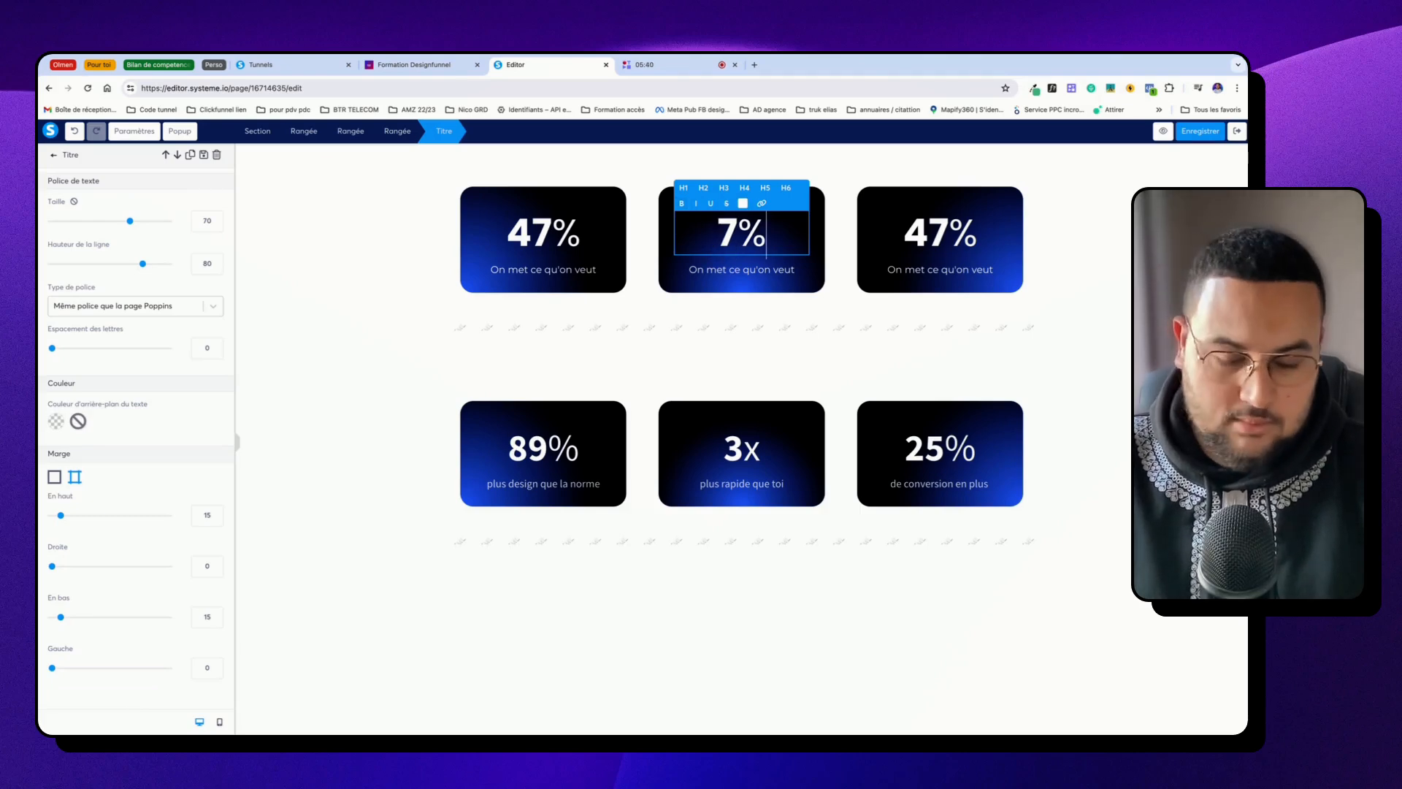
pyautogui.press('BackSpace')
pyautogui.write('x')
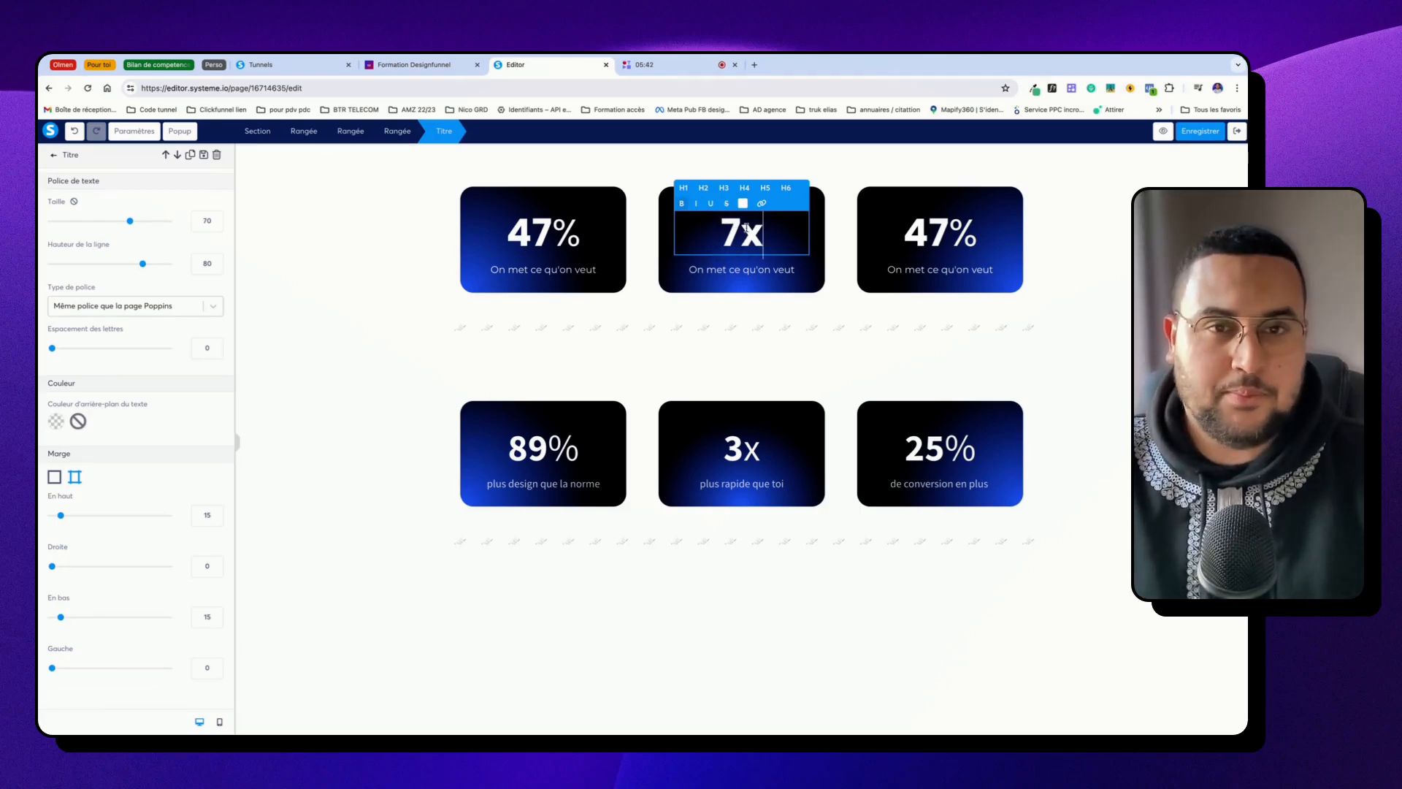
pyautogui.moveTo(763, 232); pyautogui.dragTo(747, 231)
pyautogui.click(682, 204)
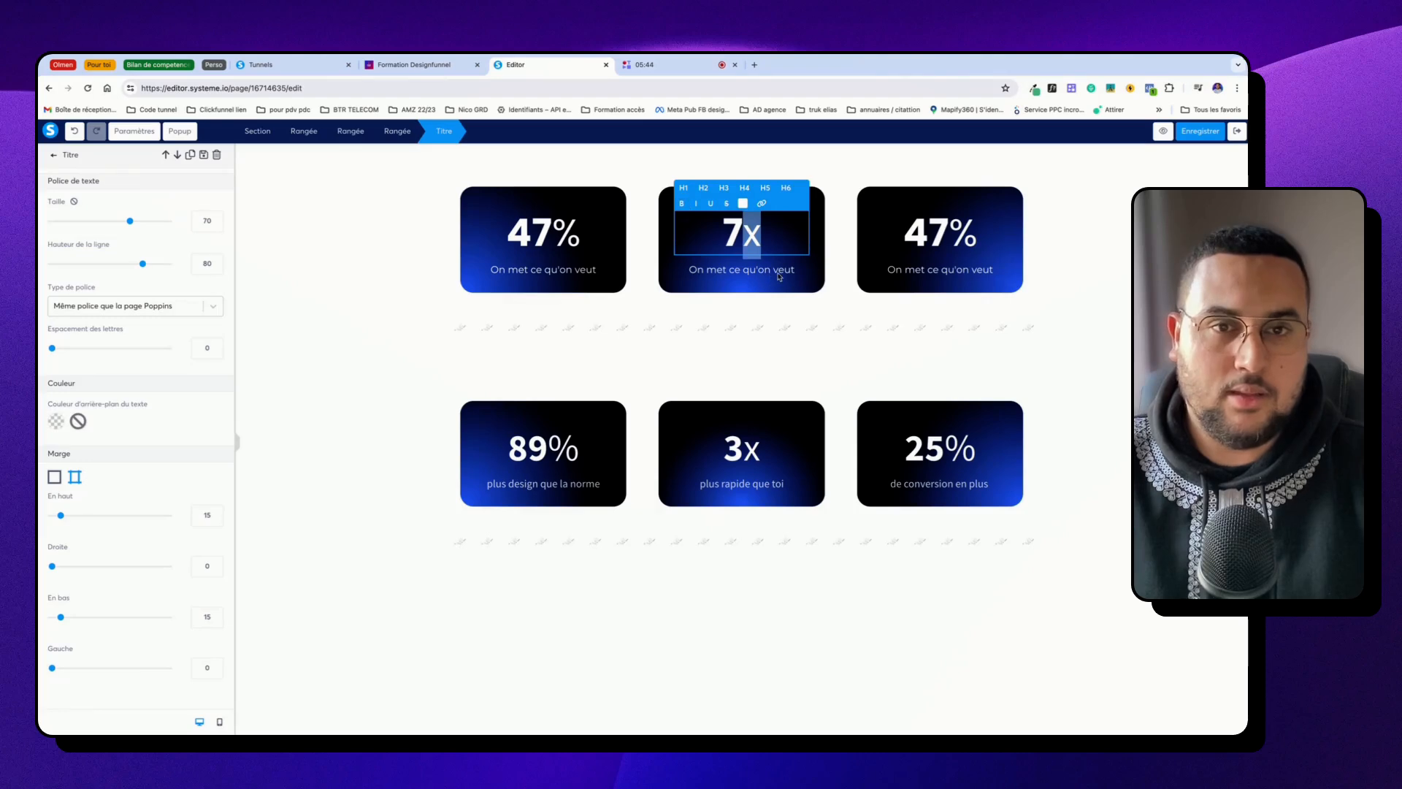
pyautogui.click(1189, 139)
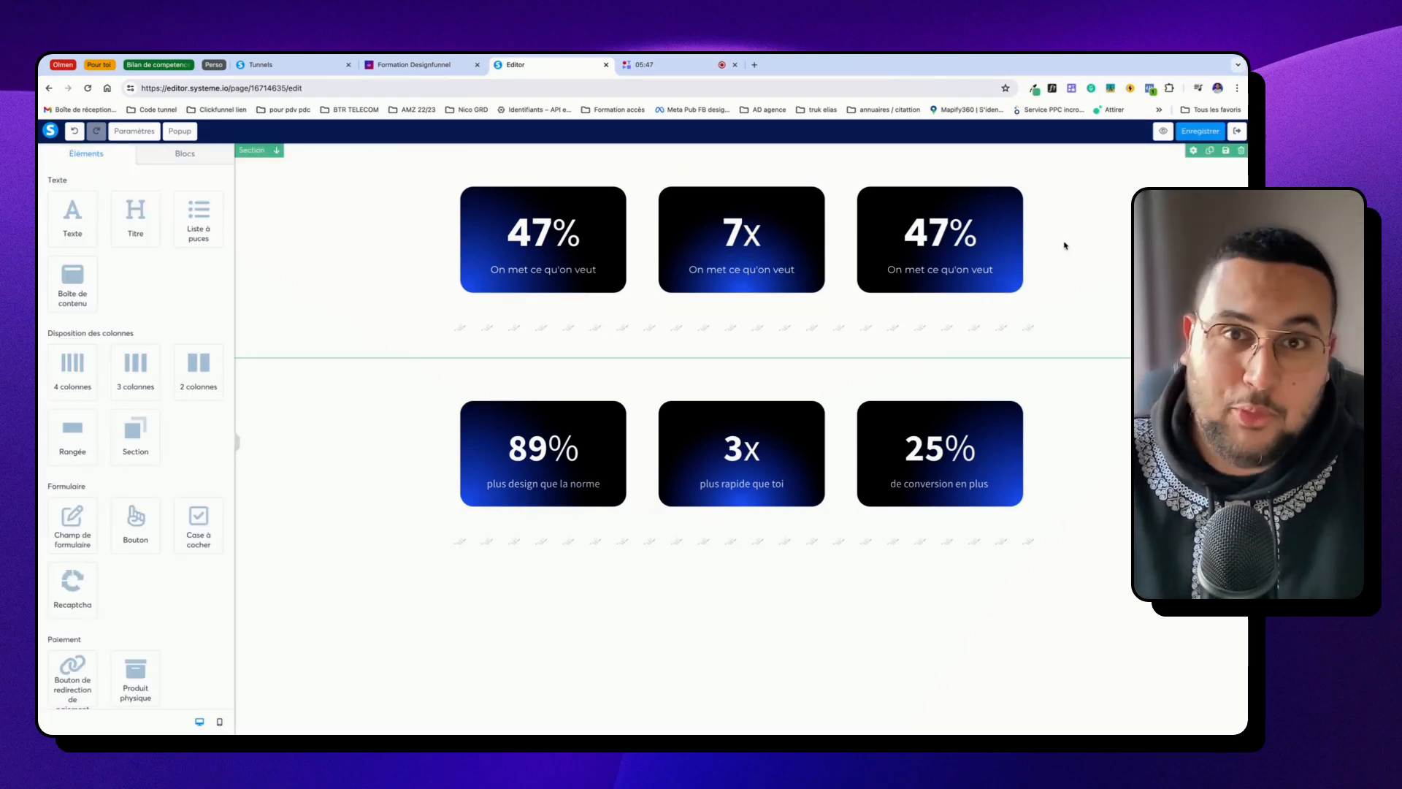